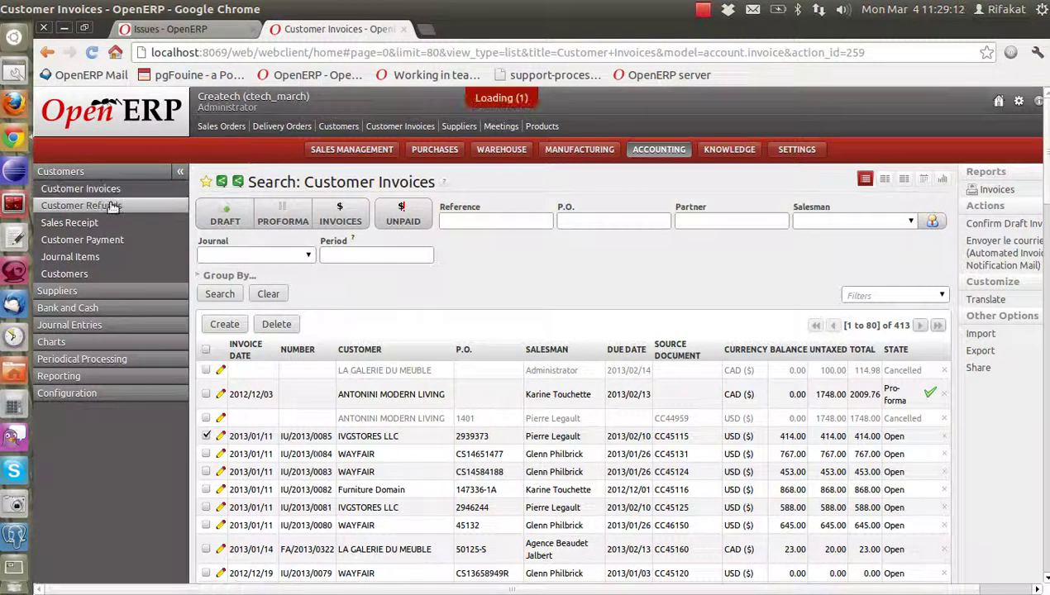
# Step: Try to open a customer refund form and dismiss the warning dialog
pyautogui.click(224, 324)
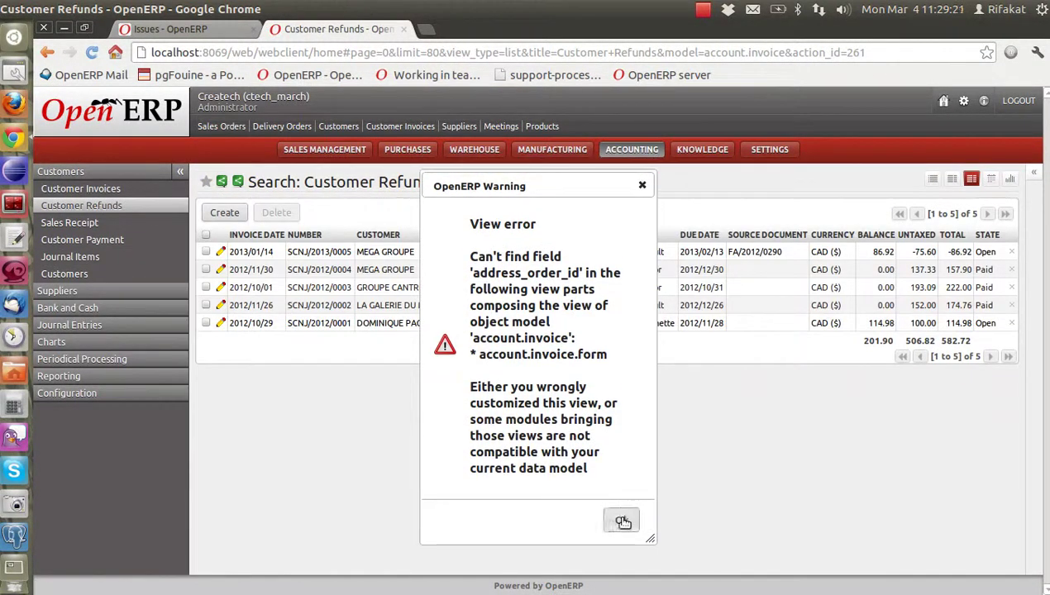
pyautogui.click(622, 518)
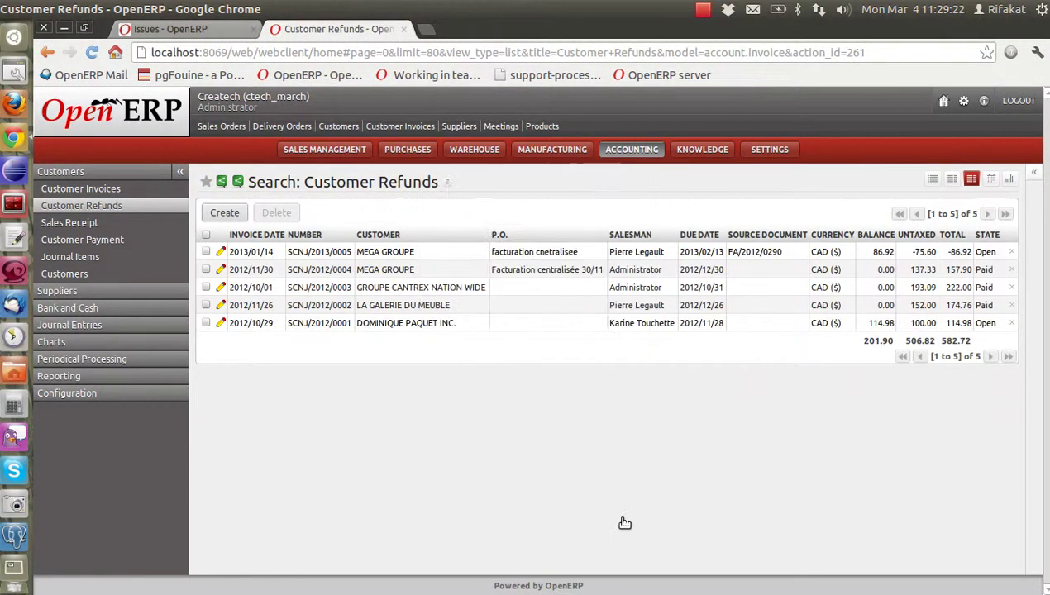
pyautogui.click(703, 12)
pyautogui.click(703, 12)
pyautogui.click(702, 11)
pyautogui.click(717, 44)
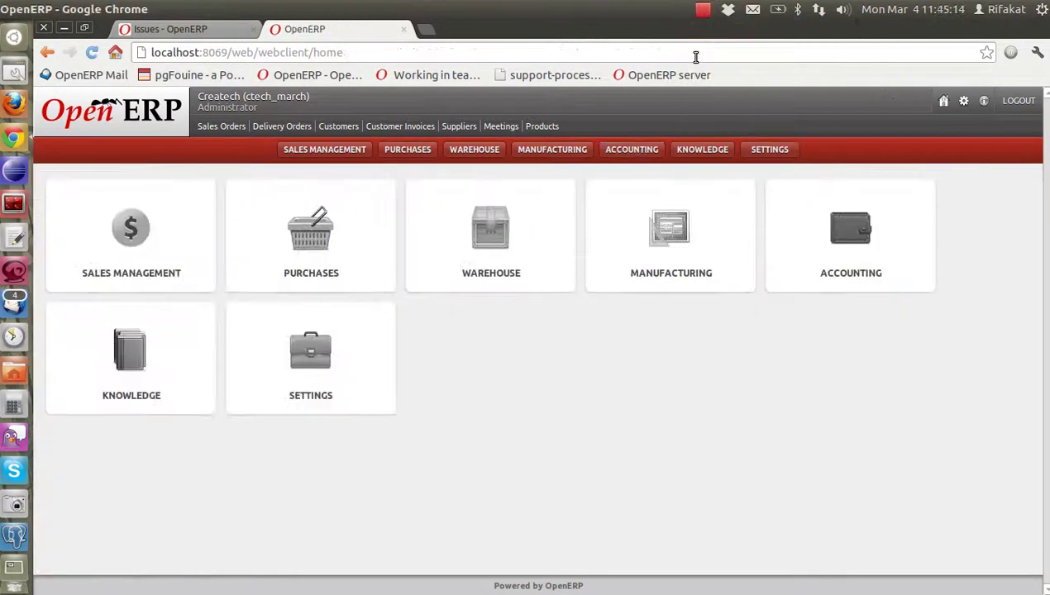
# Step: Start a new customer refund in Accounting, look over its form, and cancel it
pyautogui.click(633, 151)
pyautogui.click(103, 189)
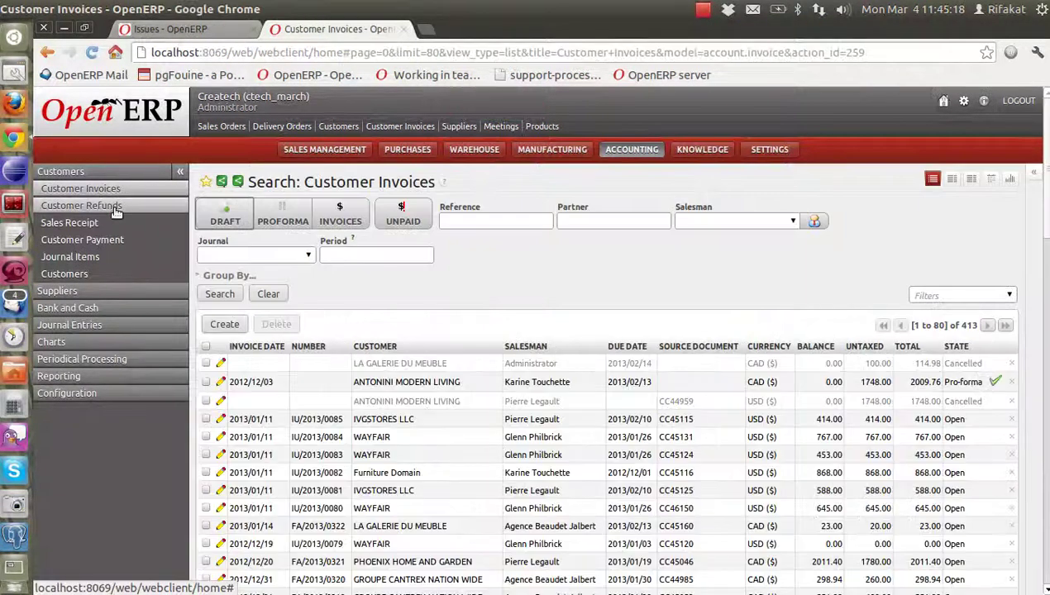
pyautogui.click(116, 207)
pyautogui.click(219, 320)
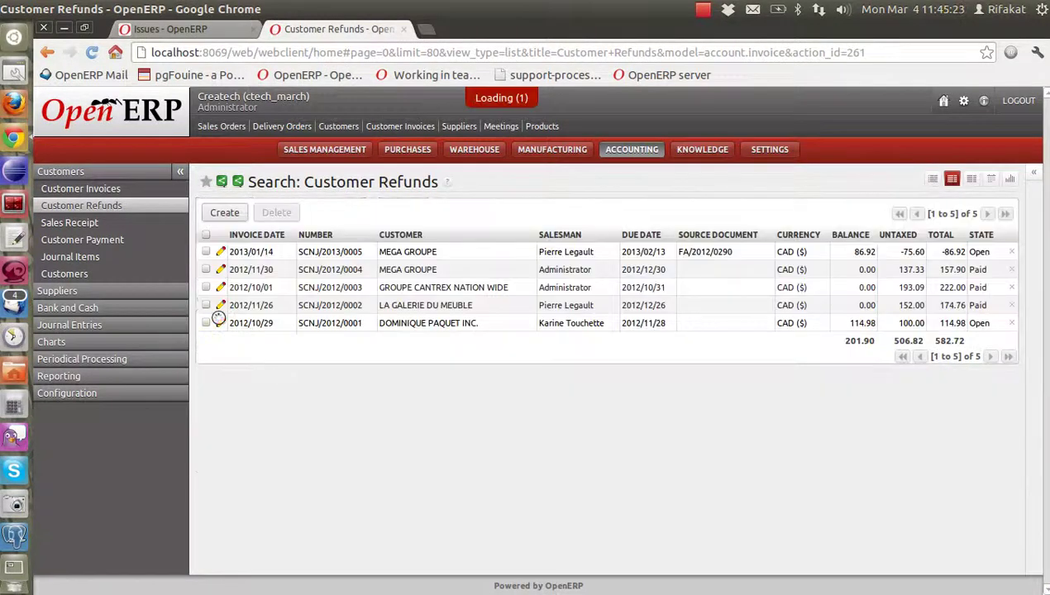
pyautogui.click(929, 141)
pyautogui.click(380, 232)
pyautogui.click(262, 209)
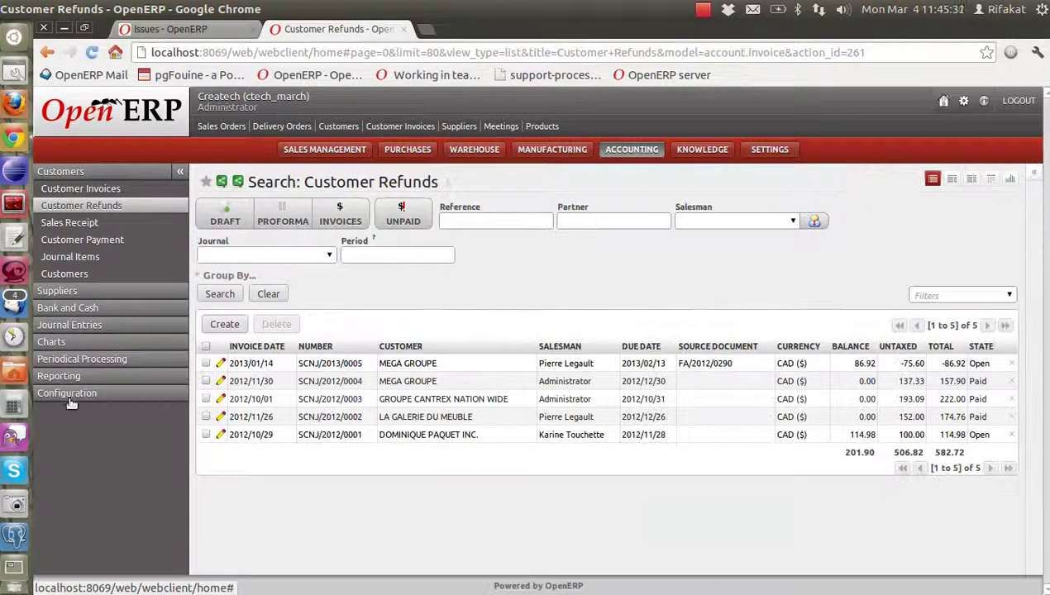
# Step: Open the Sales Refund Journal from the Financial Accounting journal configuration
pyautogui.click(68, 395)
pyautogui.click(87, 311)
pyautogui.click(81, 359)
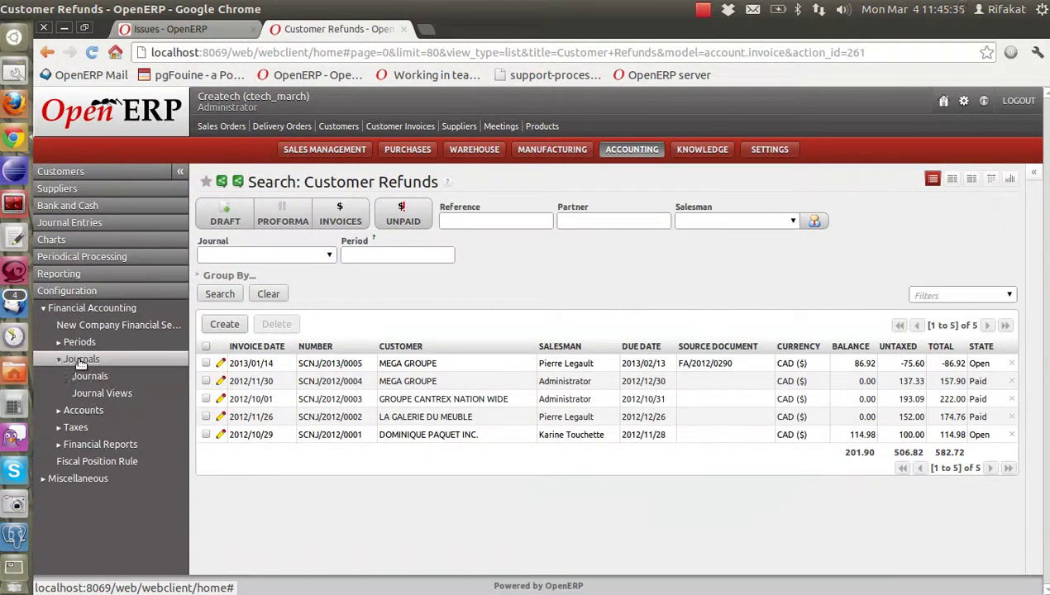
pyautogui.click(90, 376)
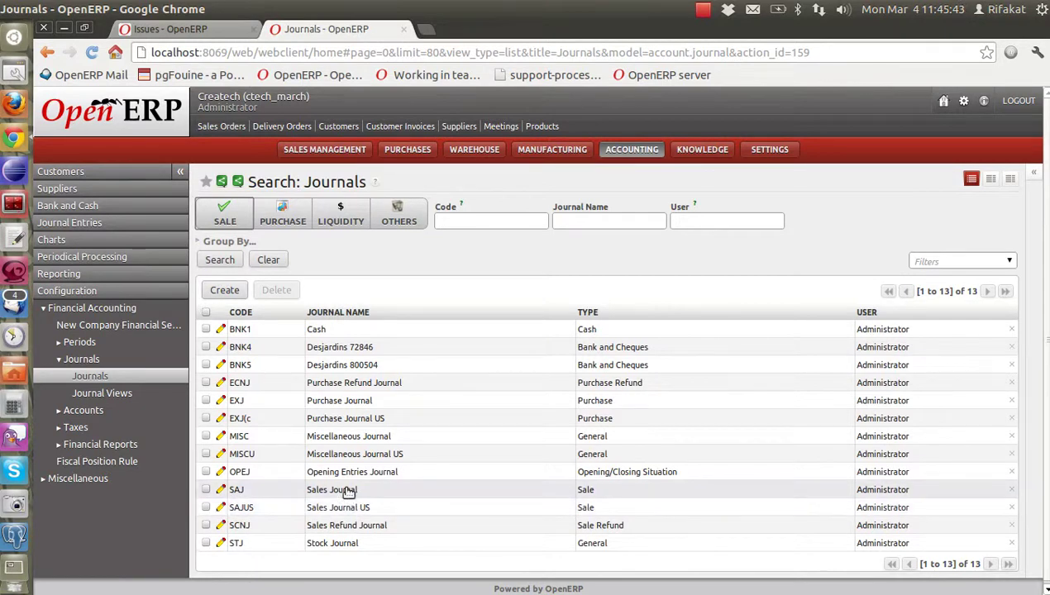
pyautogui.click(347, 526)
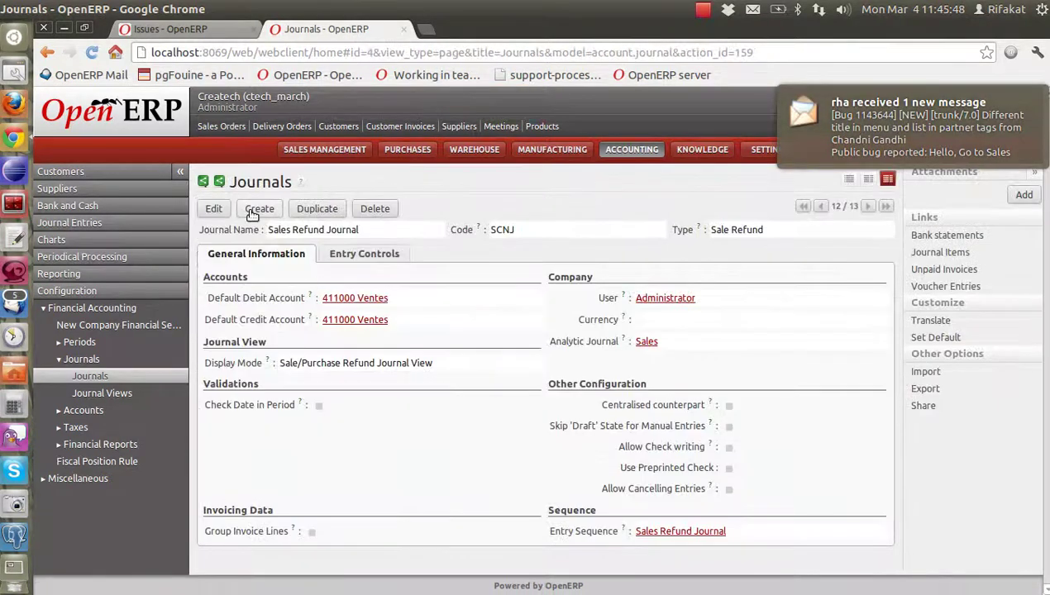
# Step: Inspect the Sales Refund Journal's default debit account in edit mode, and save both the account and the journal
pyautogui.click(217, 211)
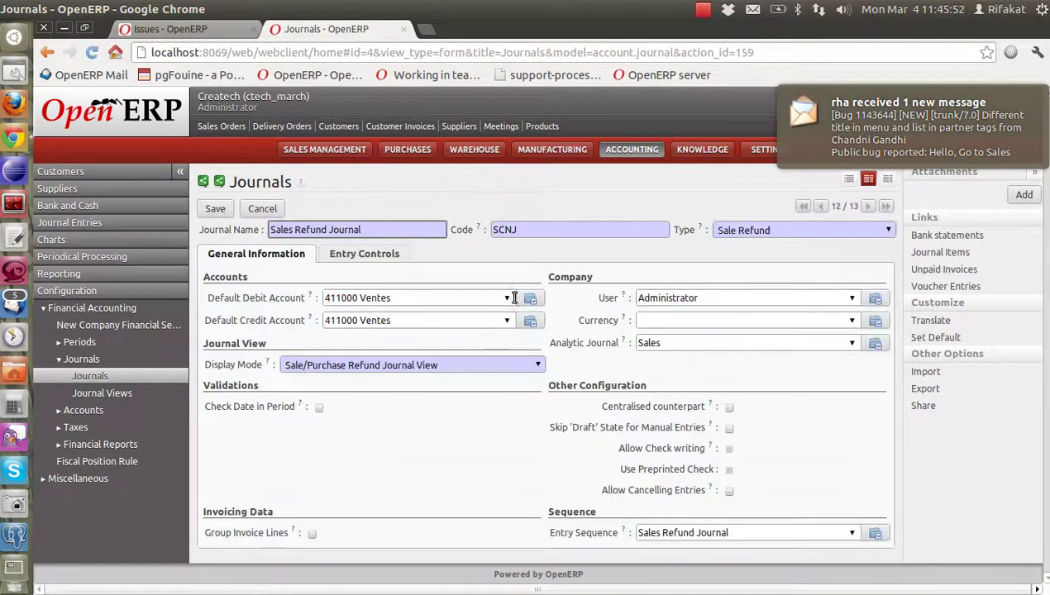
pyautogui.click(529, 299)
pyautogui.click(545, 310)
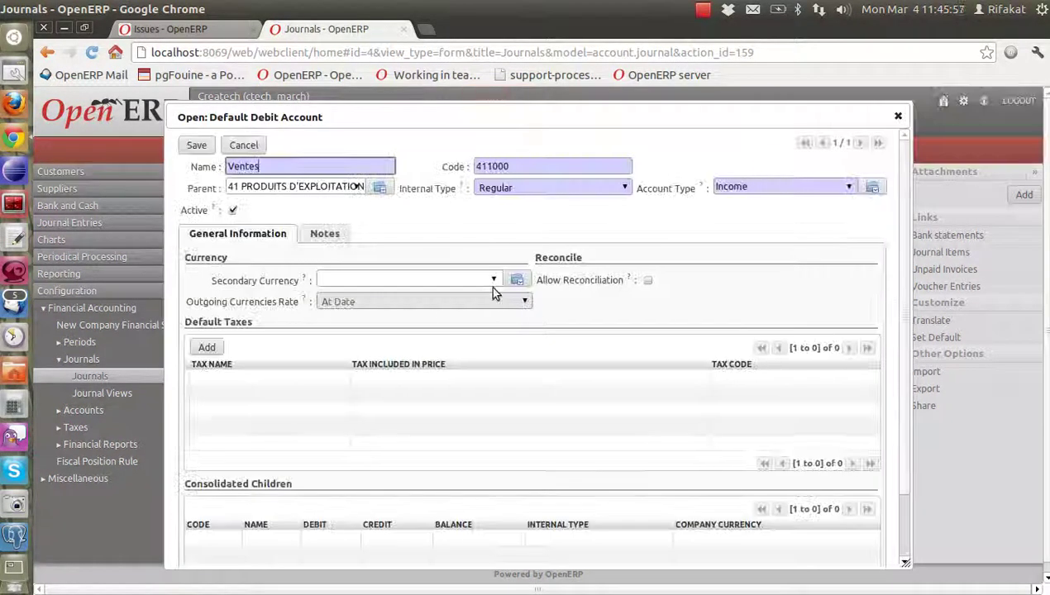
pyautogui.click(199, 146)
pyautogui.click(208, 207)
# Step: Create a new journal named Sale Refund USD with code "usd r" and type Sale Refund
pyautogui.click(258, 209)
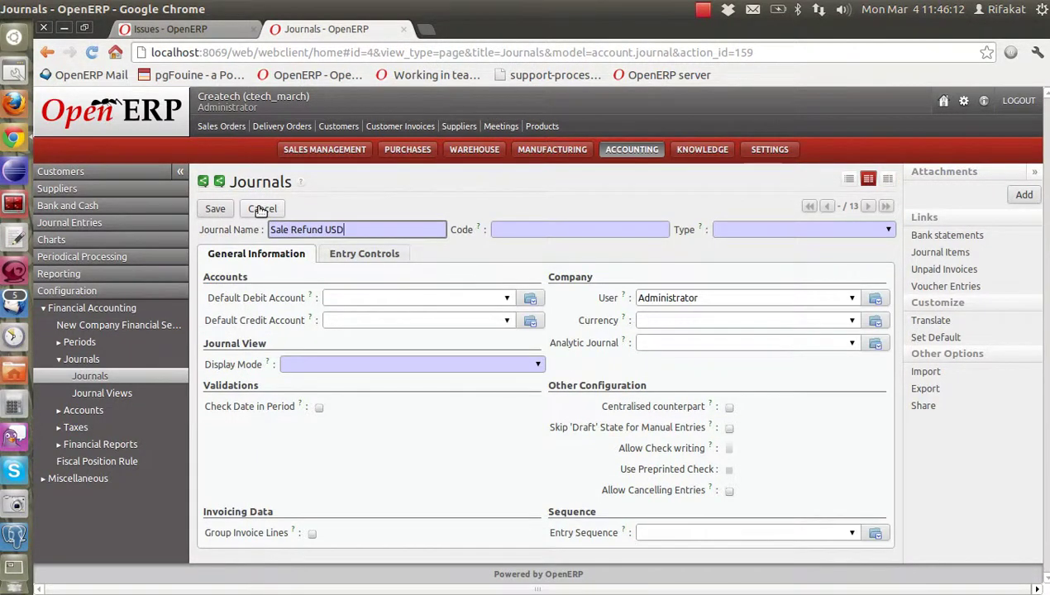
pyautogui.press('Tab')
pyautogui.write('usd r')
pyautogui.press('Tab')
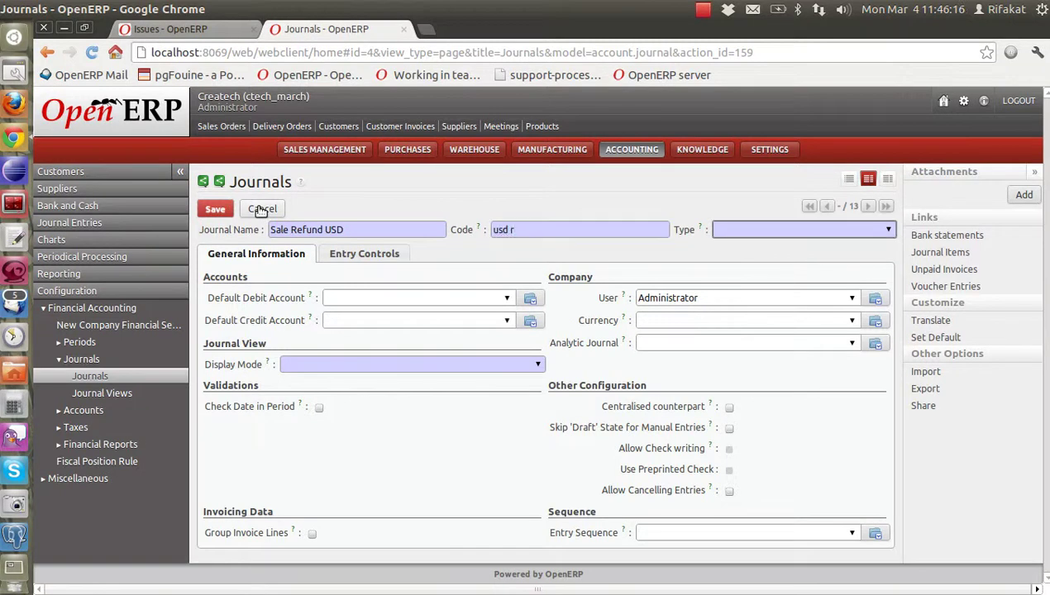
pyautogui.click(884, 231)
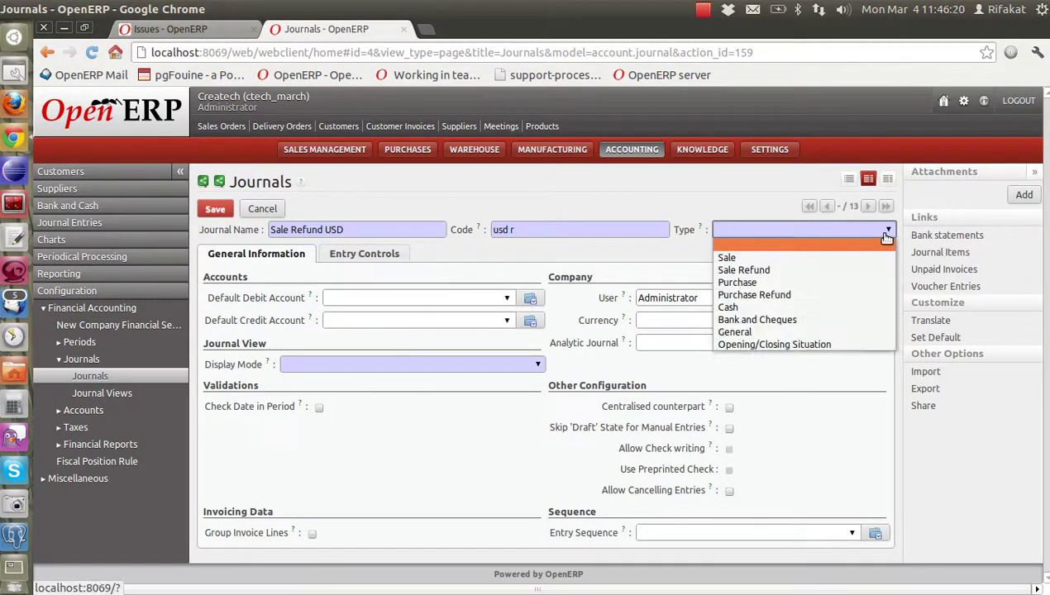
pyautogui.click(834, 270)
# Step: Search the accounts matching "ven" and choose 411120 Ventes US as the default debit account
pyautogui.click(424, 299)
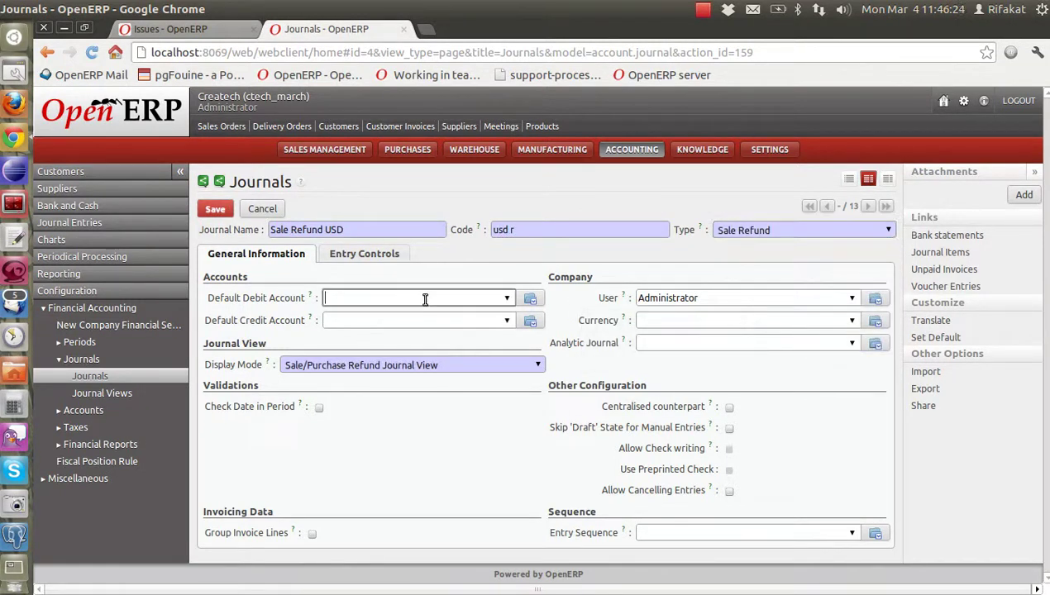
pyautogui.write('ven')
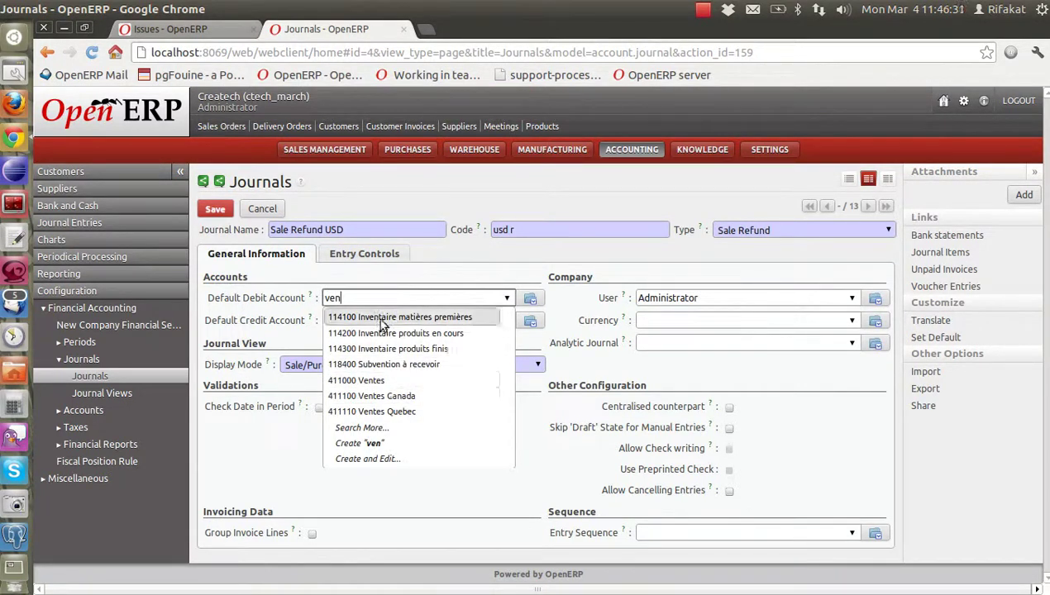
pyautogui.click(382, 426)
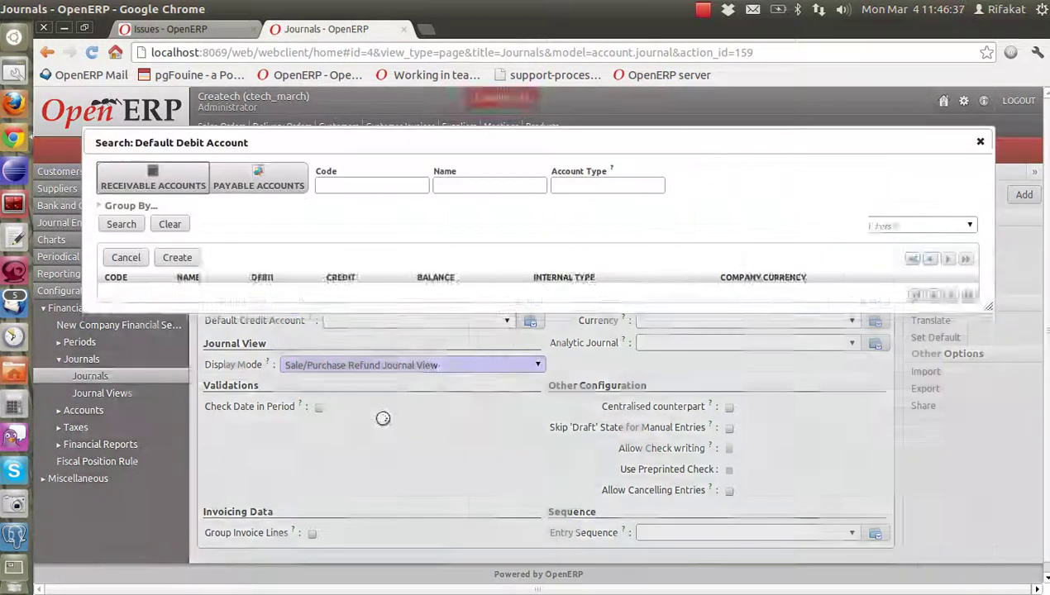
pyautogui.click(124, 435)
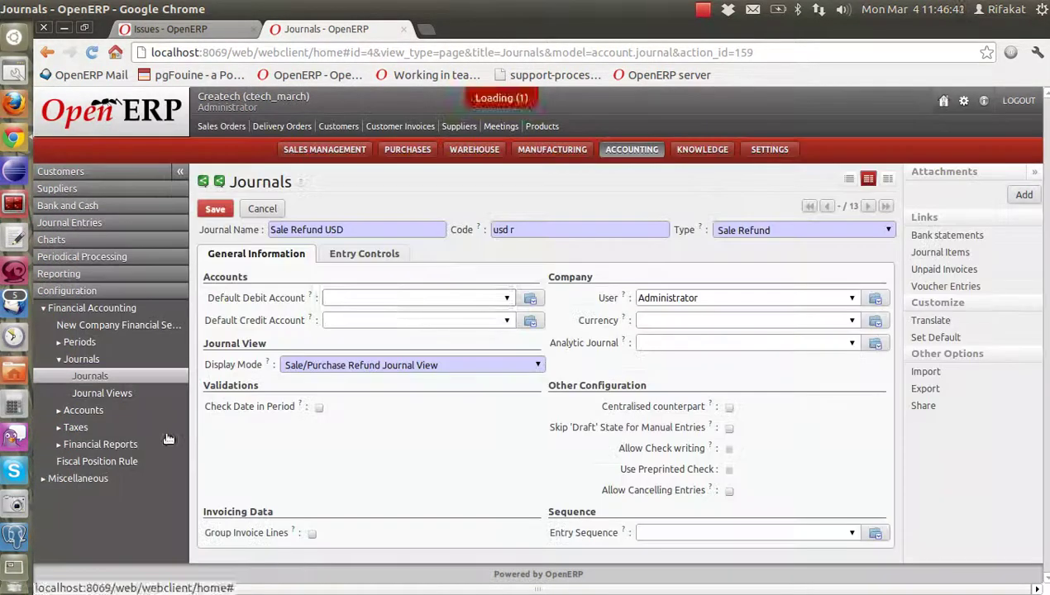
# Step: Open the Ventes US default debit account, try changing its account type to Income, and close the account
pyautogui.click(529, 299)
pyautogui.click(541, 313)
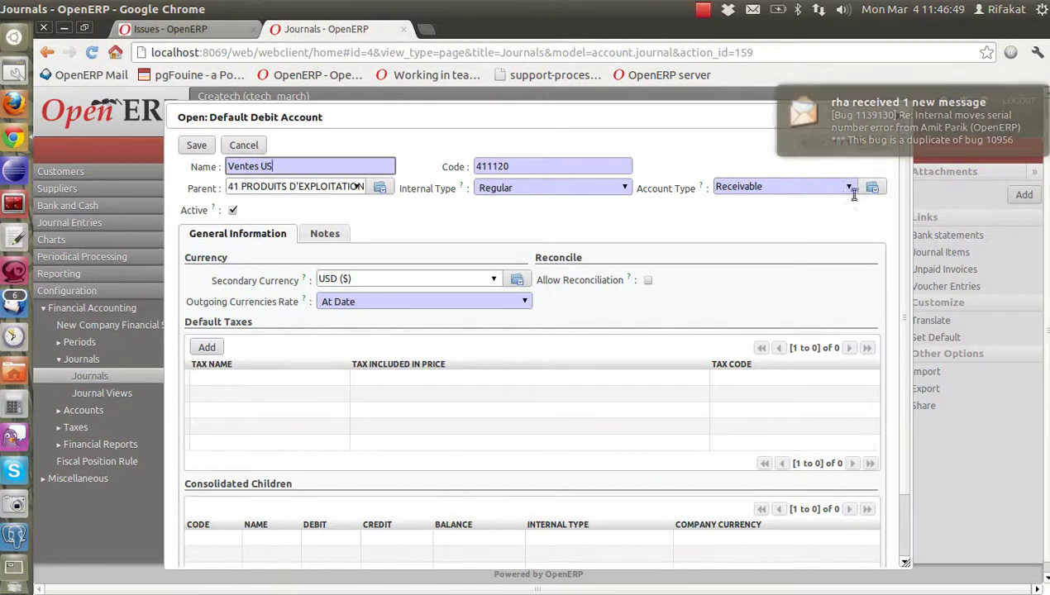
pyautogui.click(814, 187)
pyautogui.hotkey('ctrl', 'a')
pyautogui.write('inc')
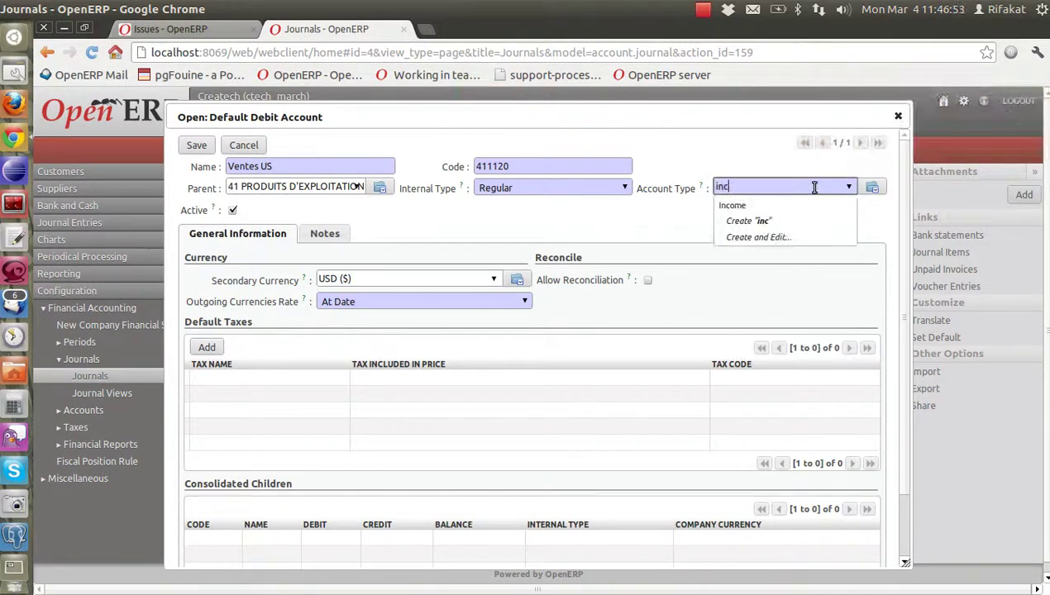
pyautogui.write('o')
pyautogui.click(733, 205)
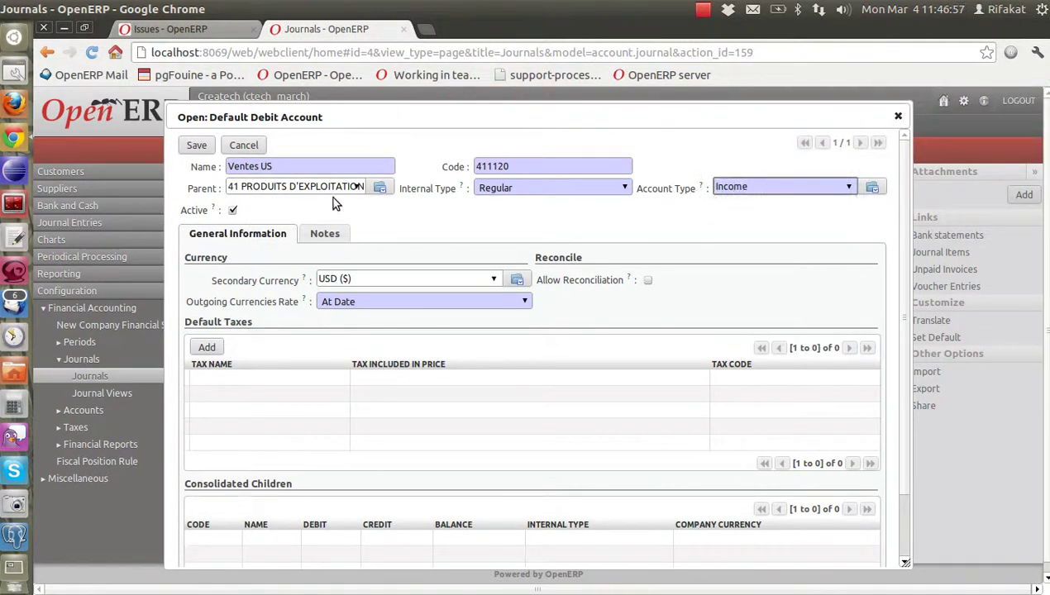
pyautogui.press('Return')
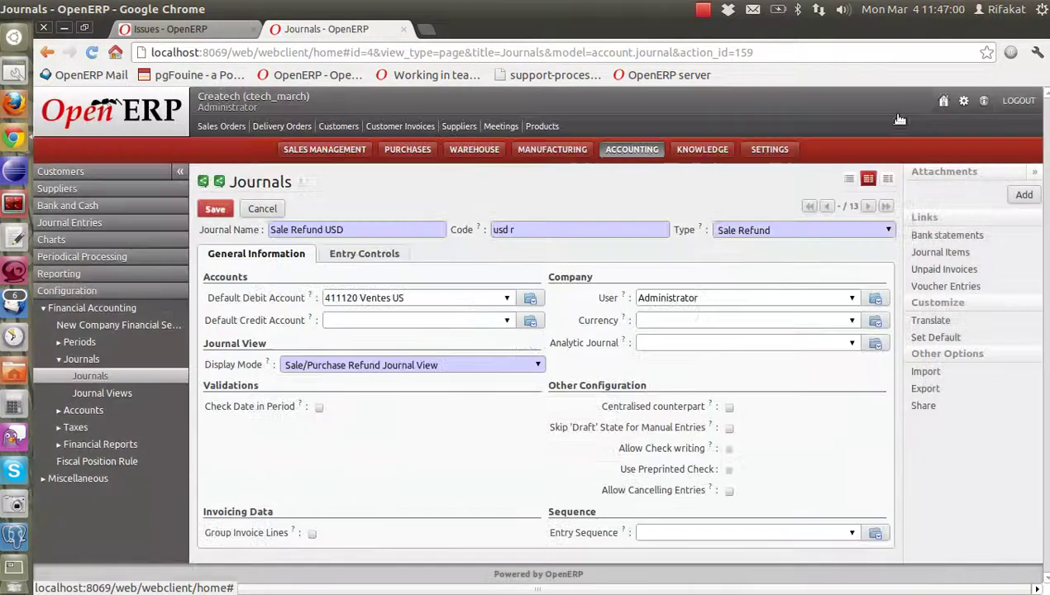
# Step: Reopen the Ventes US default debit account and set its account type to Income
pyautogui.click(458, 303)
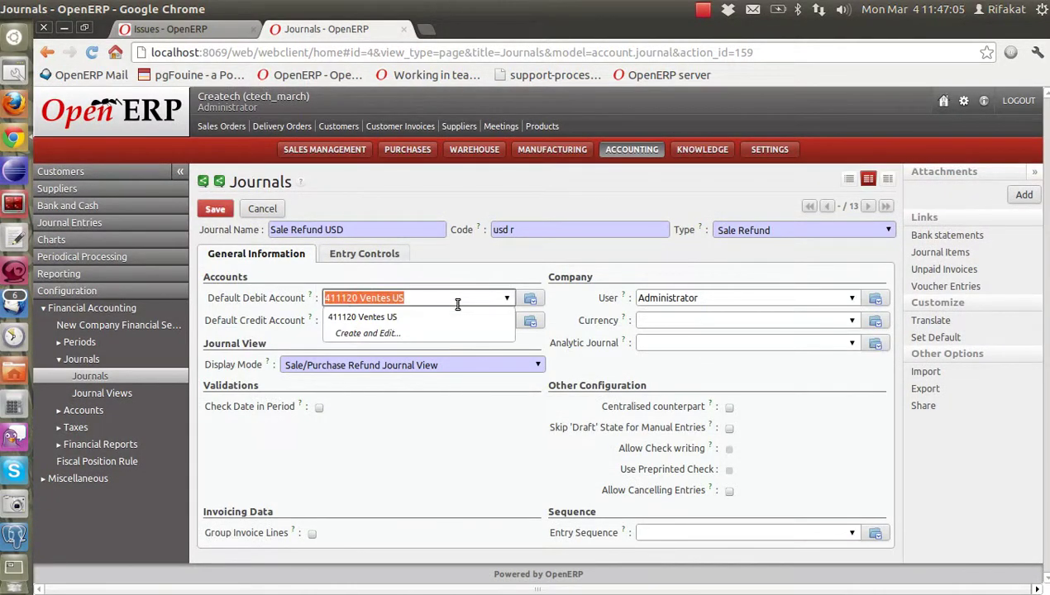
pyautogui.click(532, 301)
pyautogui.click(544, 316)
pyautogui.click(774, 185)
pyautogui.write('incom')
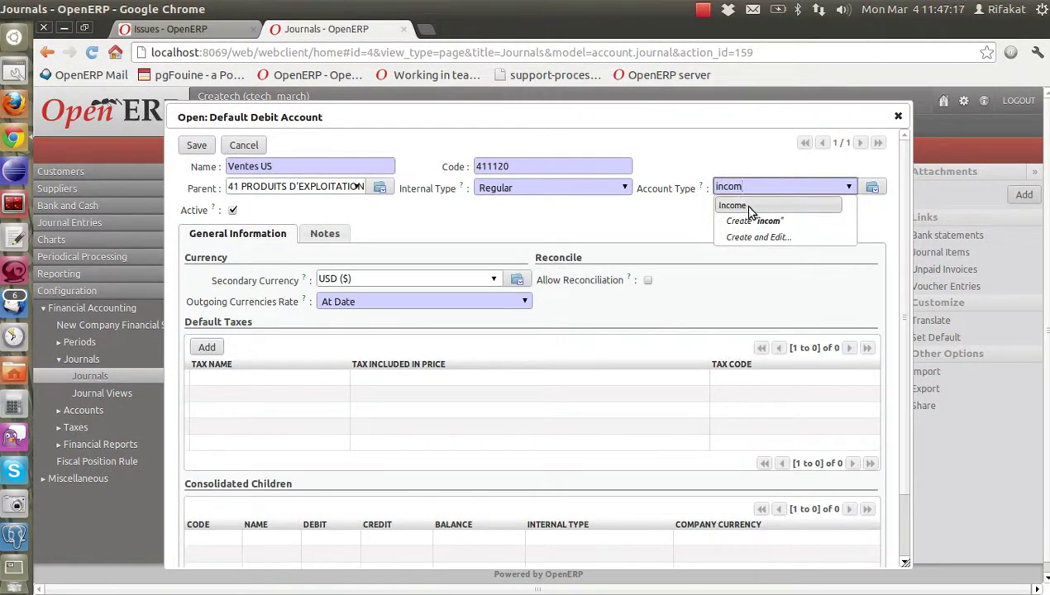
pyautogui.click(750, 205)
# Step: Check the parent account of Ventes US, close it, and save the Ventes US account
pyautogui.click(380, 188)
pyautogui.click(388, 200)
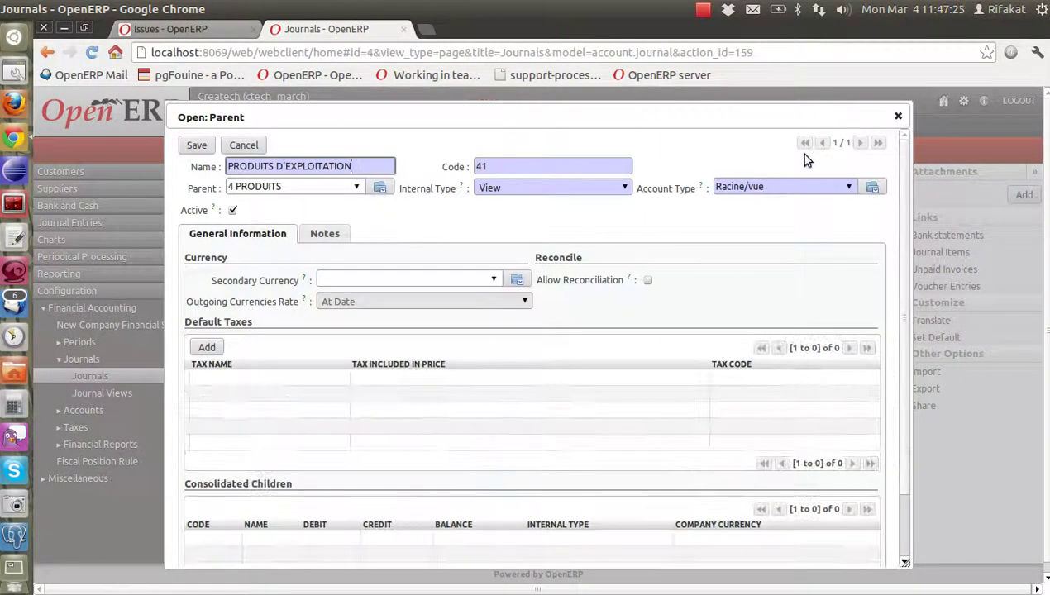
pyautogui.click(898, 117)
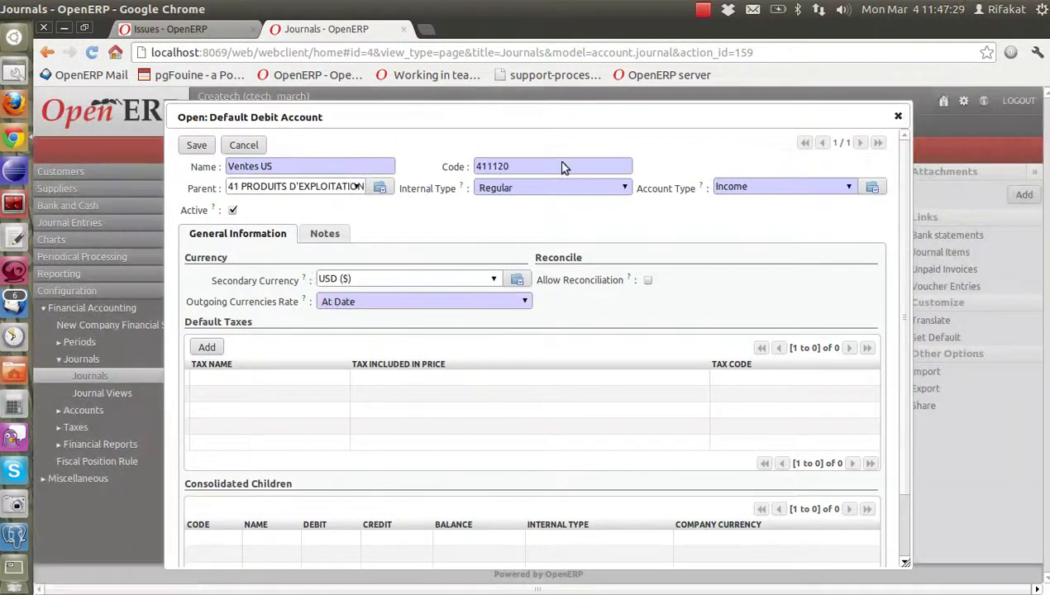
pyautogui.click(193, 147)
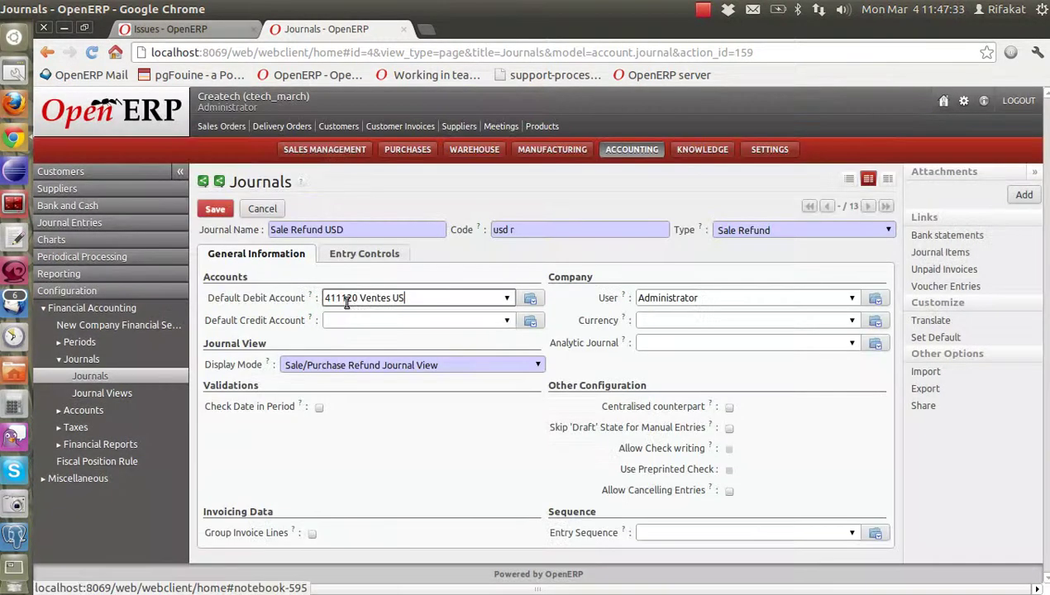
# Step: Set the default credit account to 411120 Ventes US and the currency to USD, and save the journal
pyautogui.click(355, 321)
pyautogui.write('us')
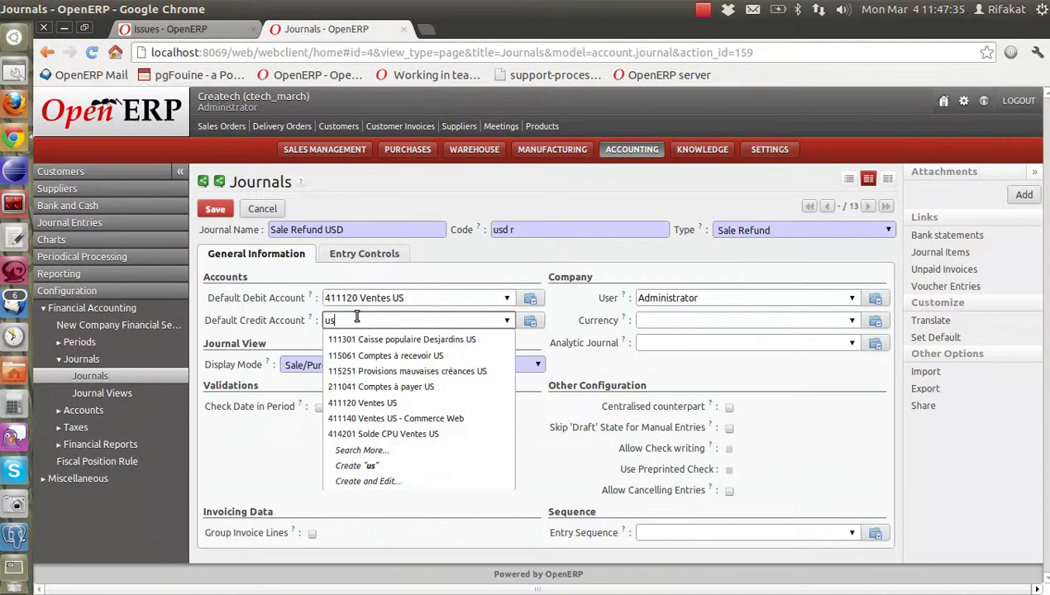
pyautogui.click(364, 403)
pyautogui.click(698, 324)
pyautogui.write('usd')
pyautogui.click(660, 335)
pyautogui.click(215, 207)
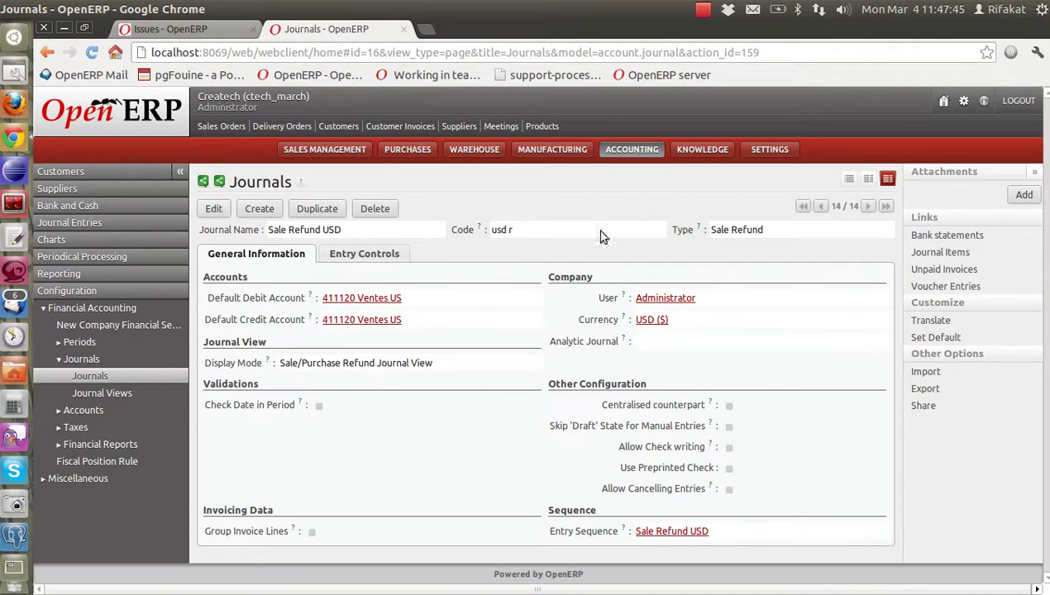
# Step: Review the default debit account and its parent account in the Sales Refund Journal, and save the records
pyautogui.click(847, 181)
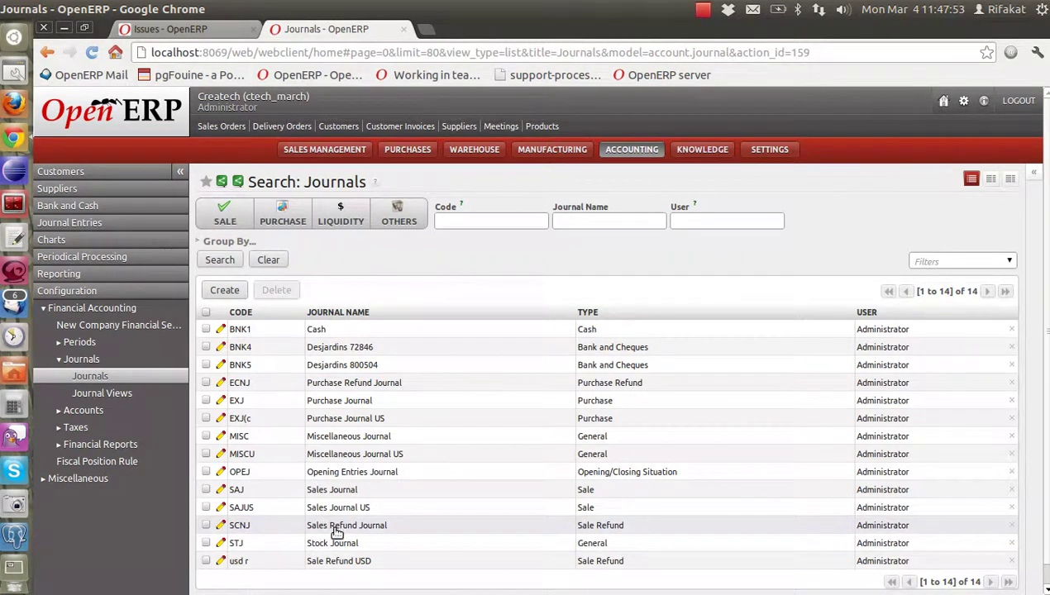
pyautogui.click(265, 527)
pyautogui.click(212, 209)
pyautogui.click(530, 303)
pyautogui.click(541, 313)
pyautogui.click(381, 188)
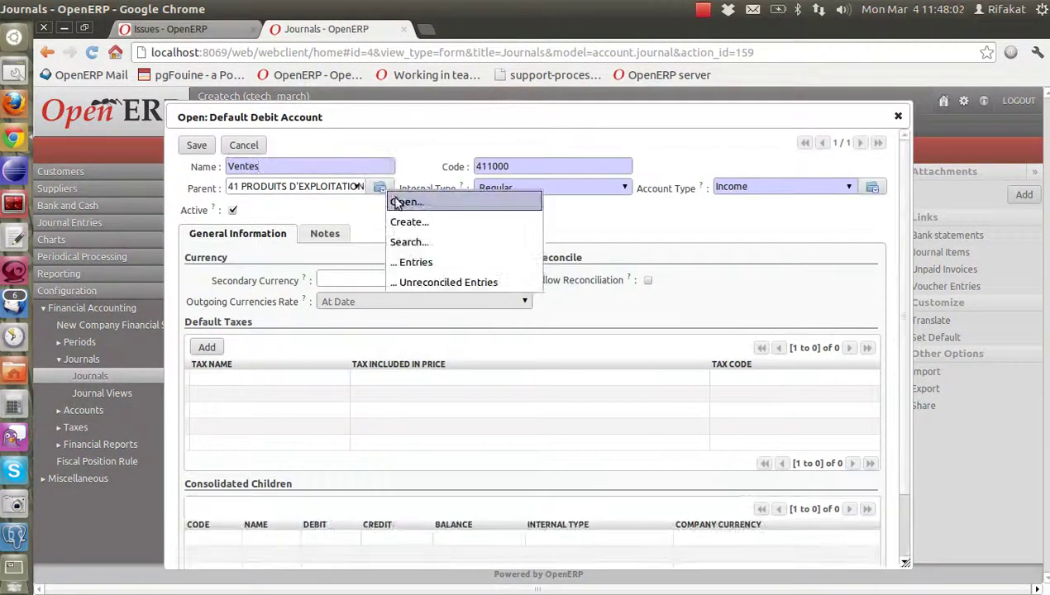
pyautogui.click(397, 200)
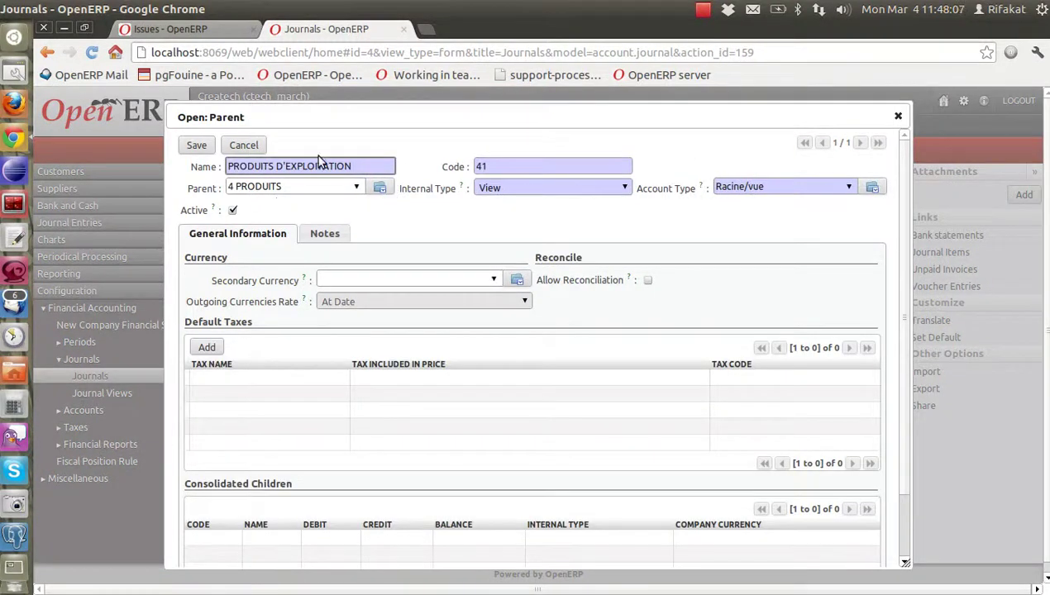
pyautogui.click(197, 145)
pyautogui.click(197, 143)
pyautogui.click(214, 209)
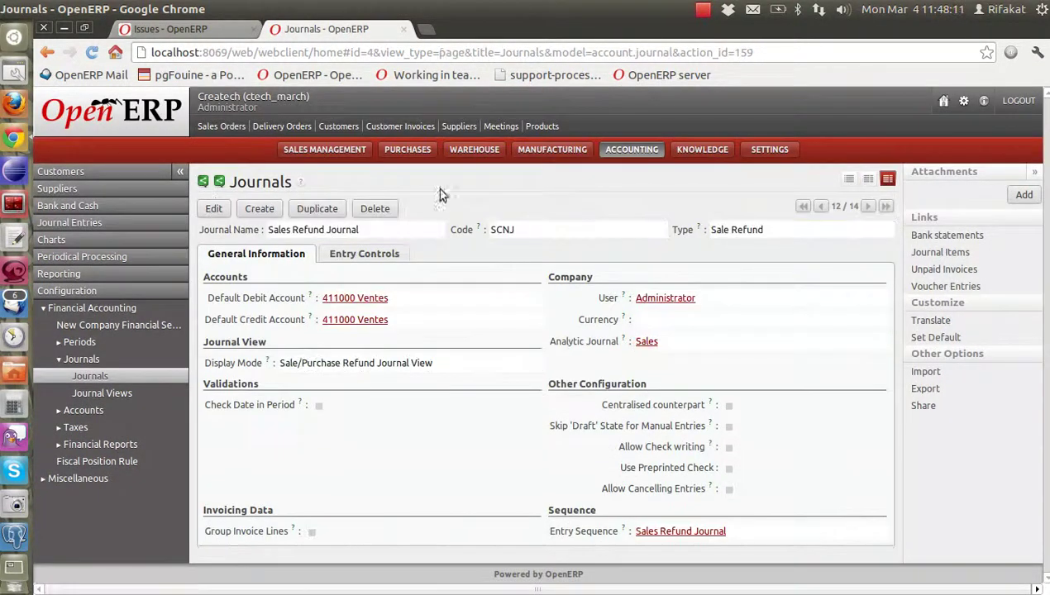
# Step: Return to the journals list and review the default accounts and currencies of the Desjardins bank journals
pyautogui.click(848, 180)
pyautogui.click(359, 304)
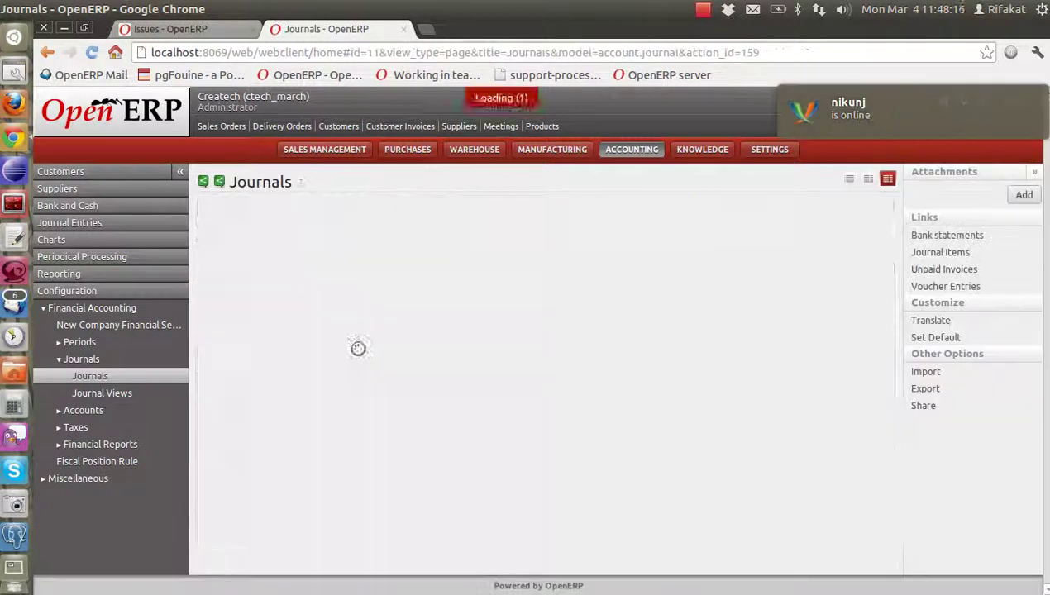
pyautogui.click(865, 206)
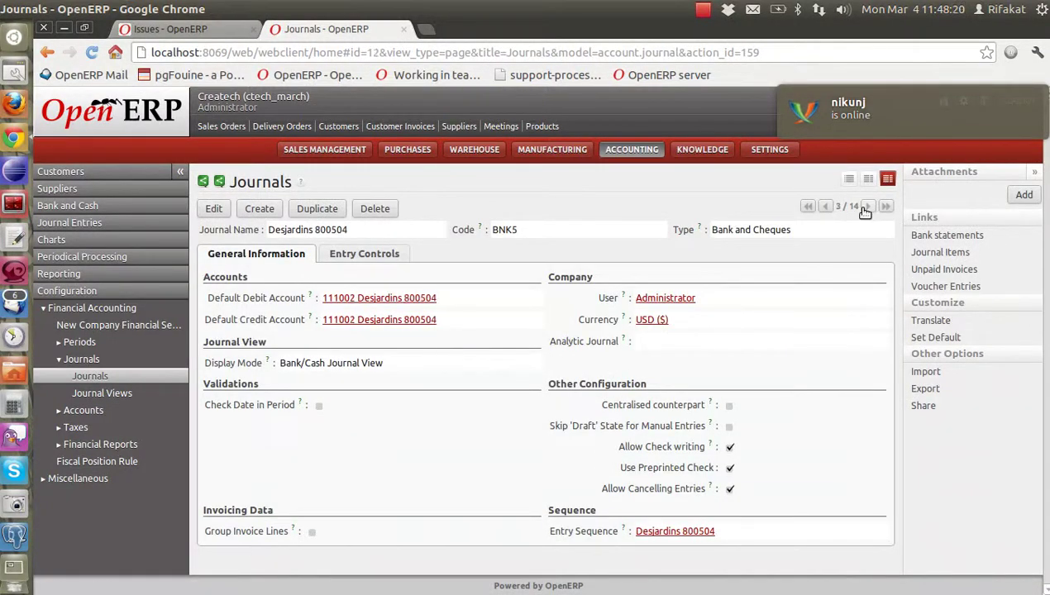
# Step: Create a customer refund with the Sale Refund USD journal and the customer IVGSTORES LLC, dismissing any error report
pyautogui.click(101, 170)
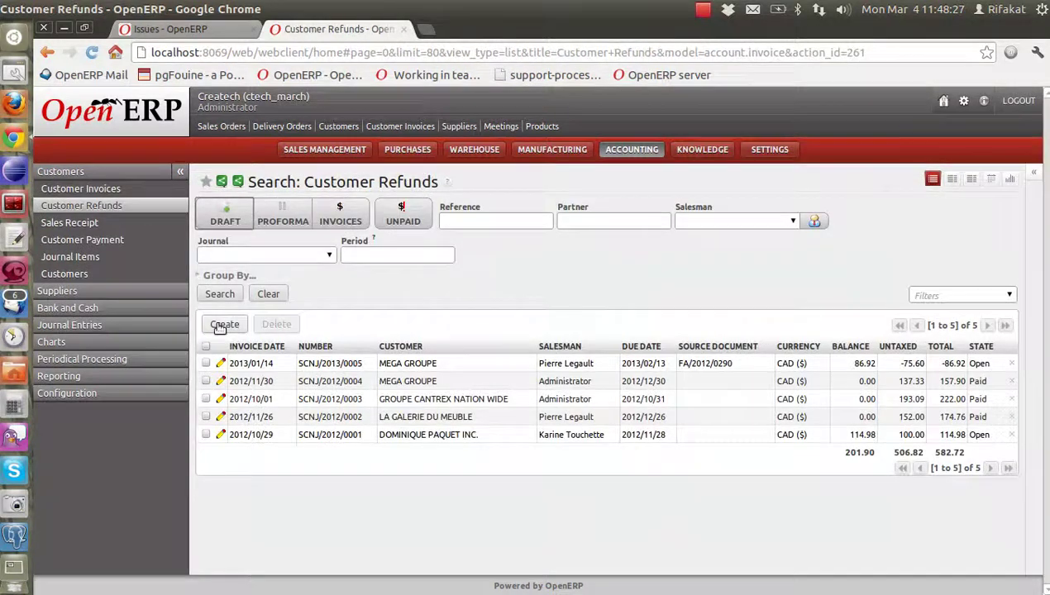
pyautogui.click(220, 326)
pyautogui.click(928, 141)
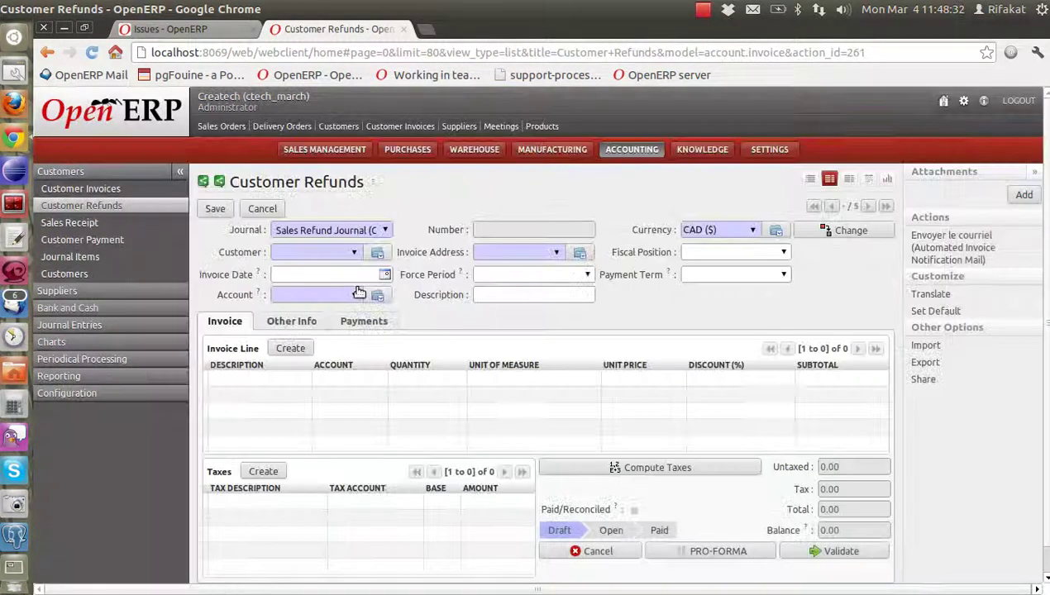
pyautogui.click(385, 234)
pyautogui.click(364, 270)
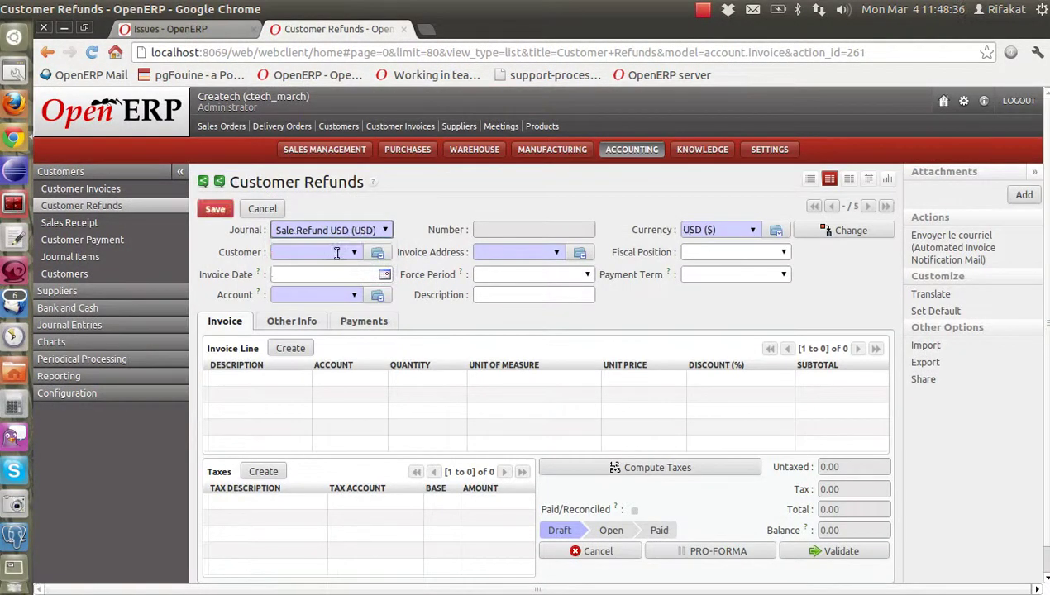
pyautogui.write('ivg')
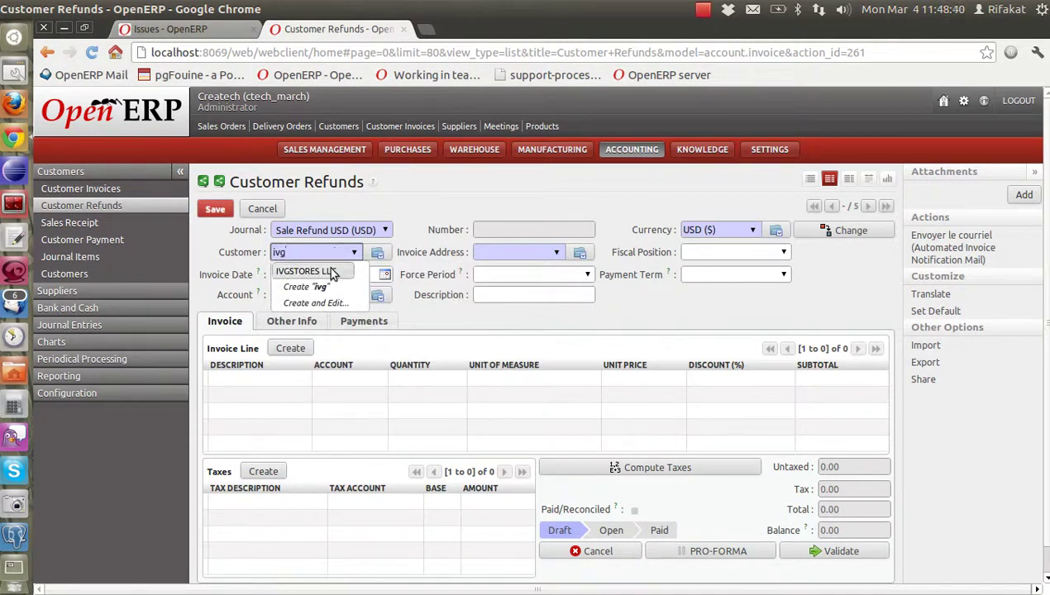
pyautogui.click(331, 273)
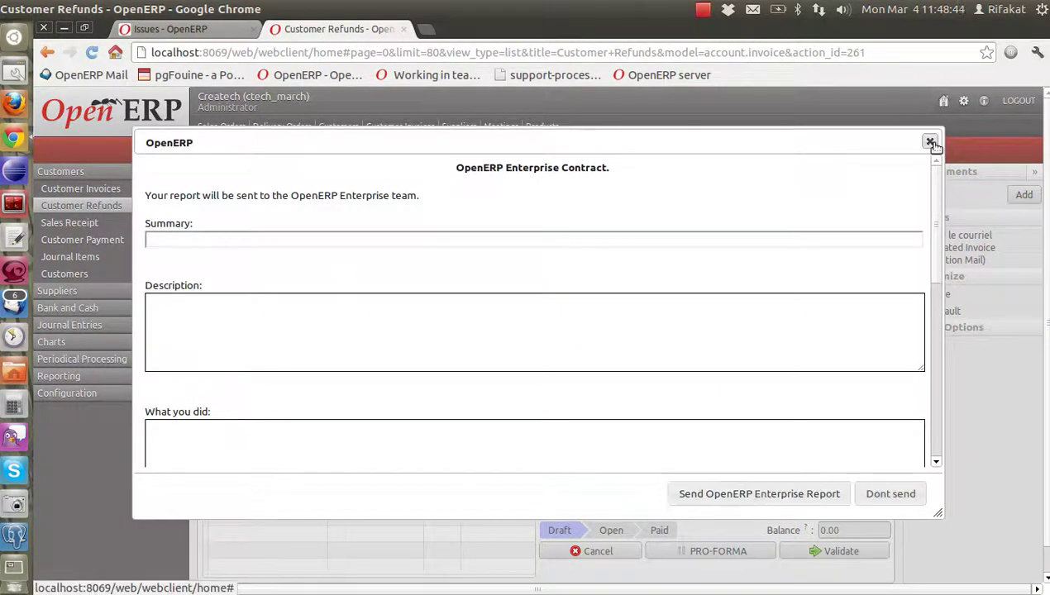
pyautogui.click(929, 142)
# Step: Set the refund's account to 115100 Comptes clients
pyautogui.click(378, 297)
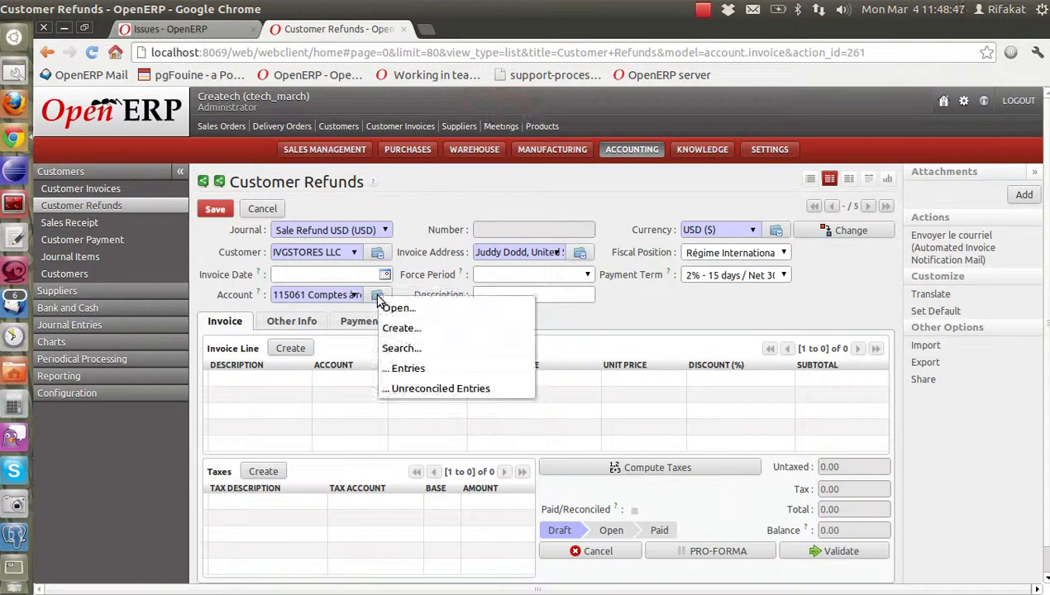
pyautogui.click(407, 287)
pyautogui.click(356, 295)
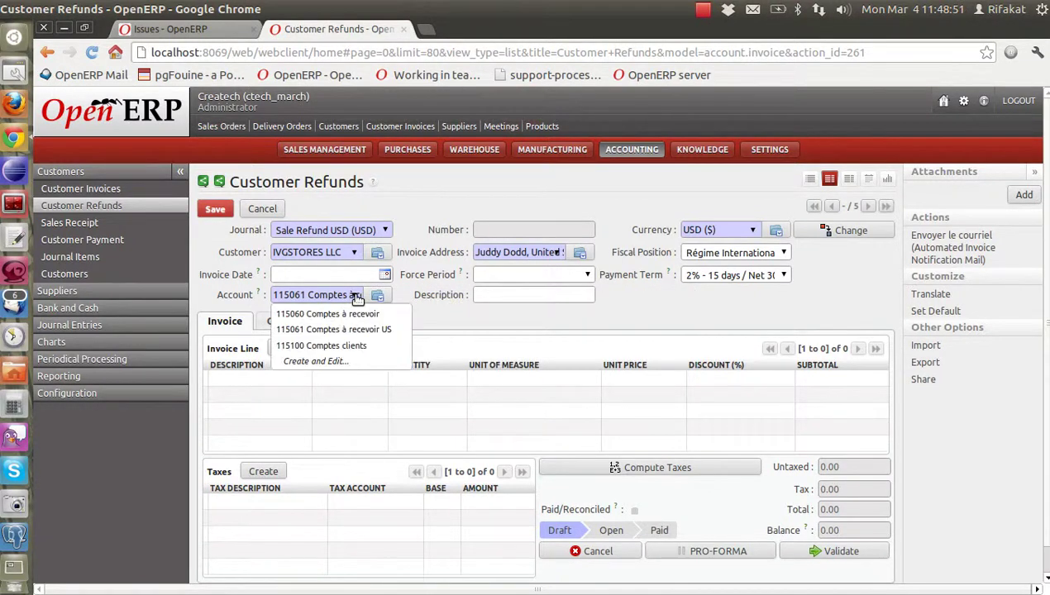
pyautogui.click(335, 346)
# Step: Review the Comptes clients account and its account type settings, and save both records
pyautogui.click(378, 296)
pyautogui.click(460, 300)
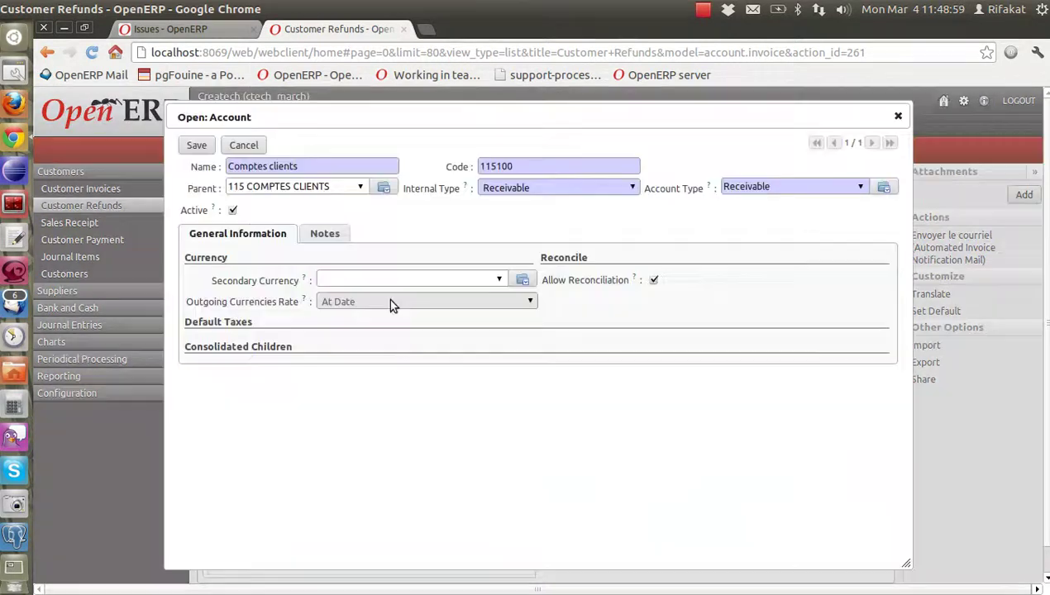
pyautogui.click(871, 189)
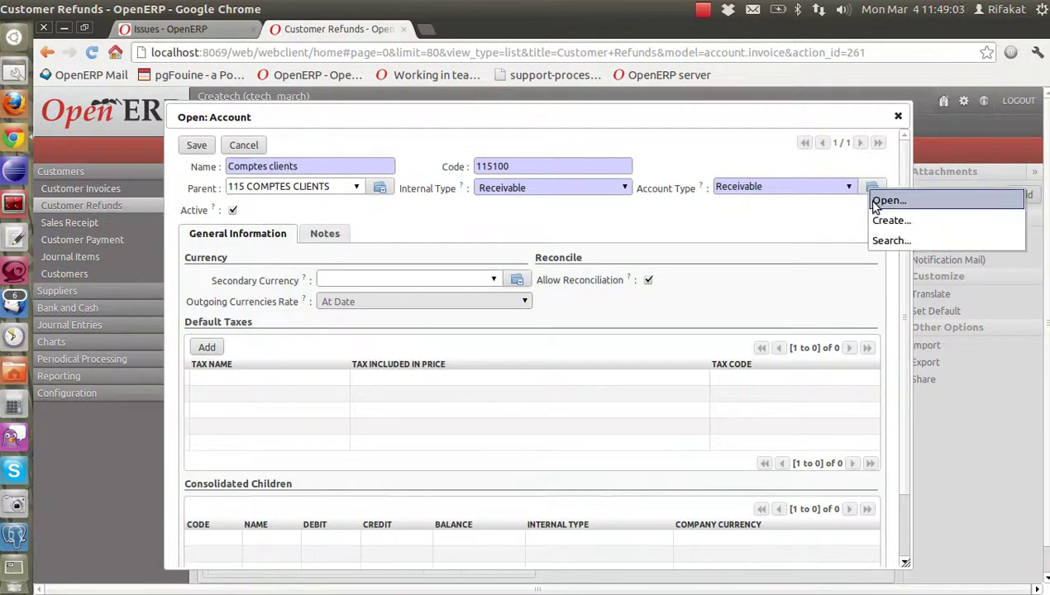
pyautogui.click(880, 203)
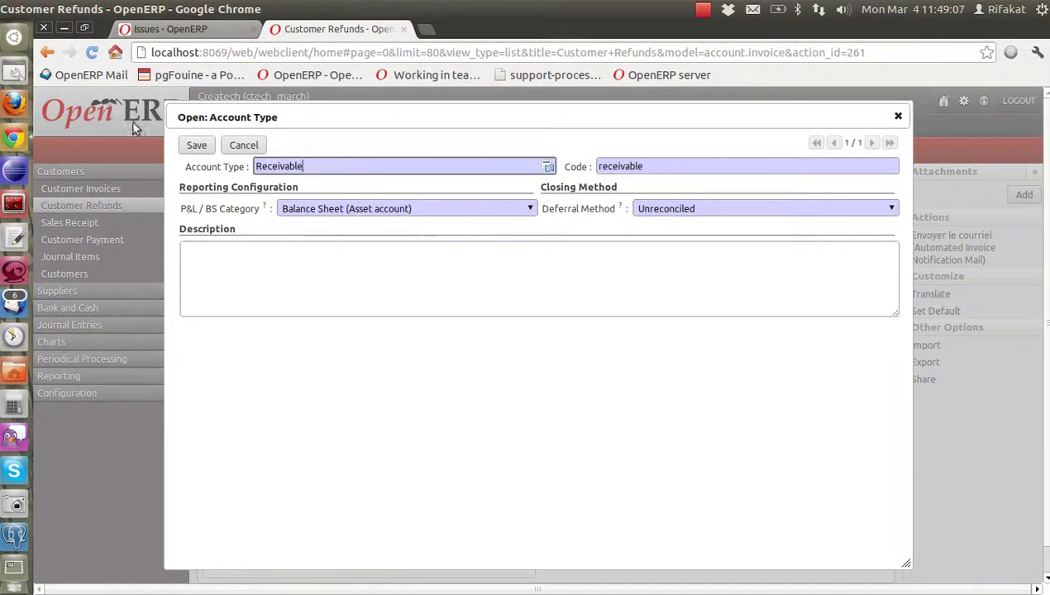
pyautogui.click(195, 148)
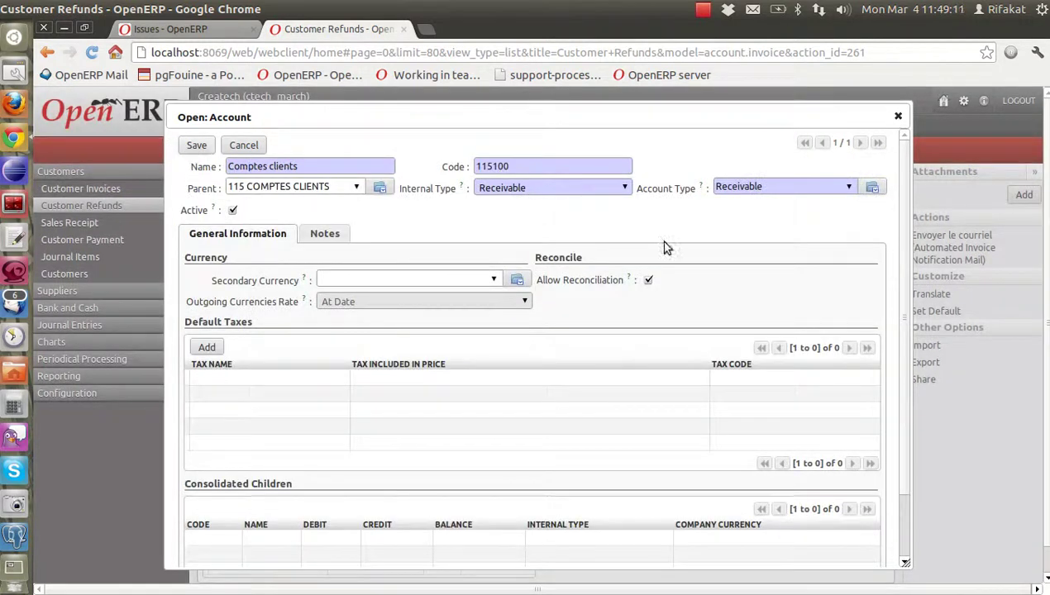
pyautogui.click(189, 151)
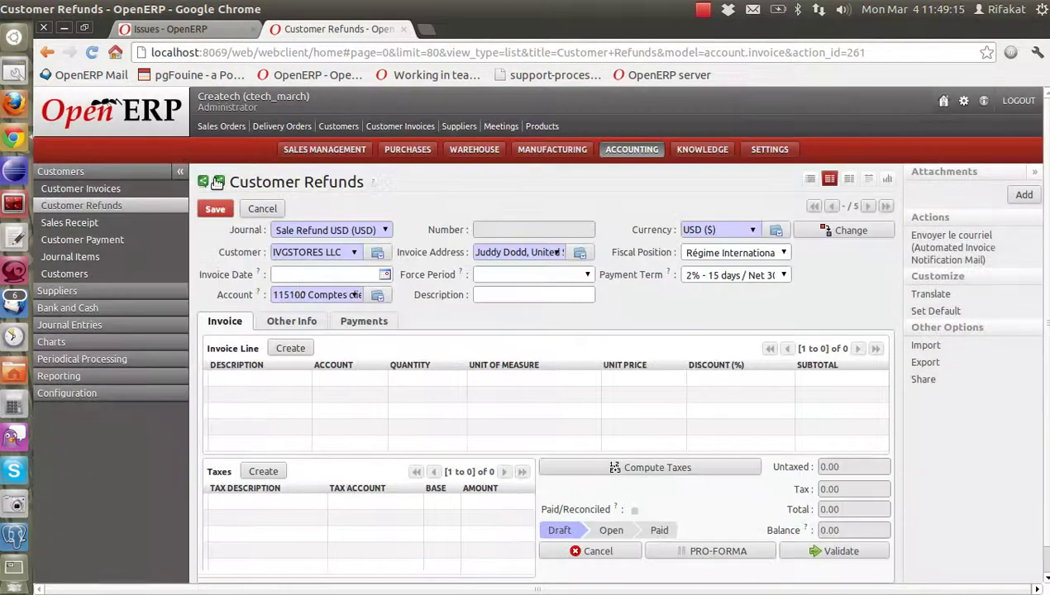
# Step: Start a refund invoice line for the product [AR-1100] Linea armoire and review the line's income account
pyautogui.click(290, 348)
pyautogui.click(500, 201)
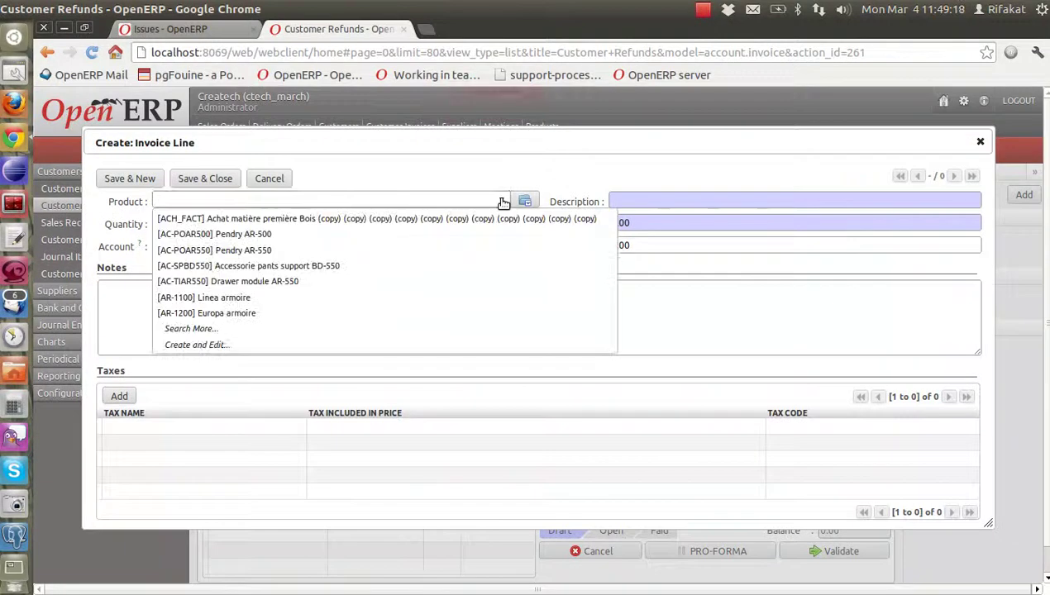
pyautogui.click(341, 298)
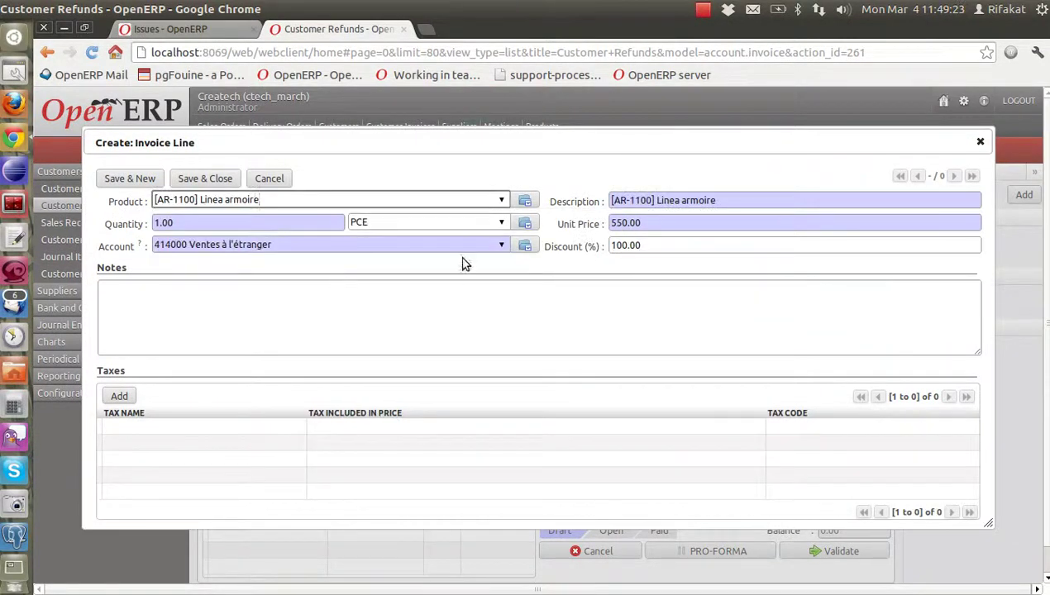
pyautogui.click(500, 245)
pyautogui.click(500, 245)
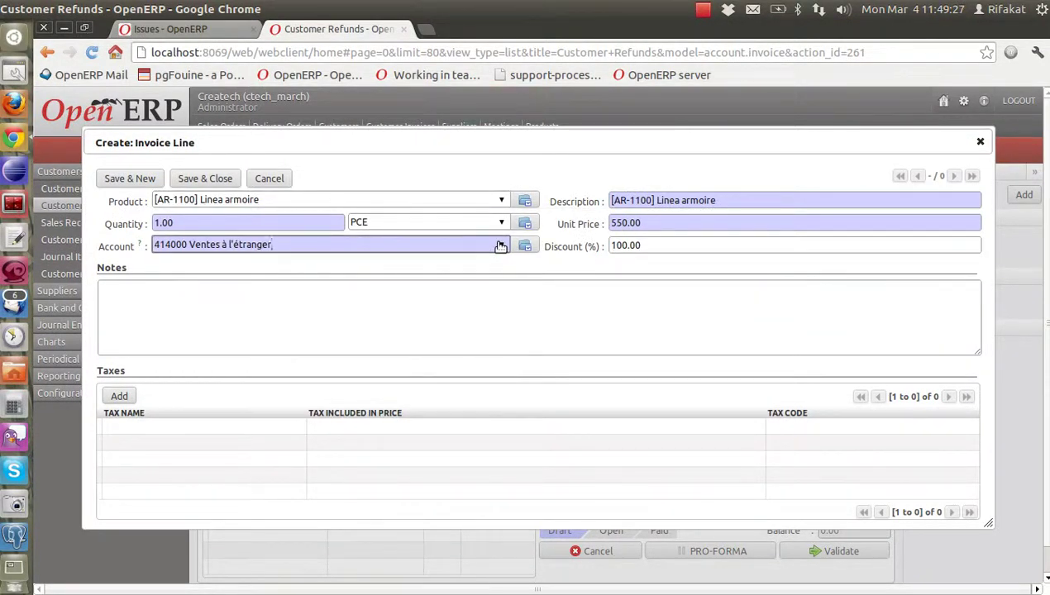
pyautogui.click(534, 248)
pyautogui.click(547, 260)
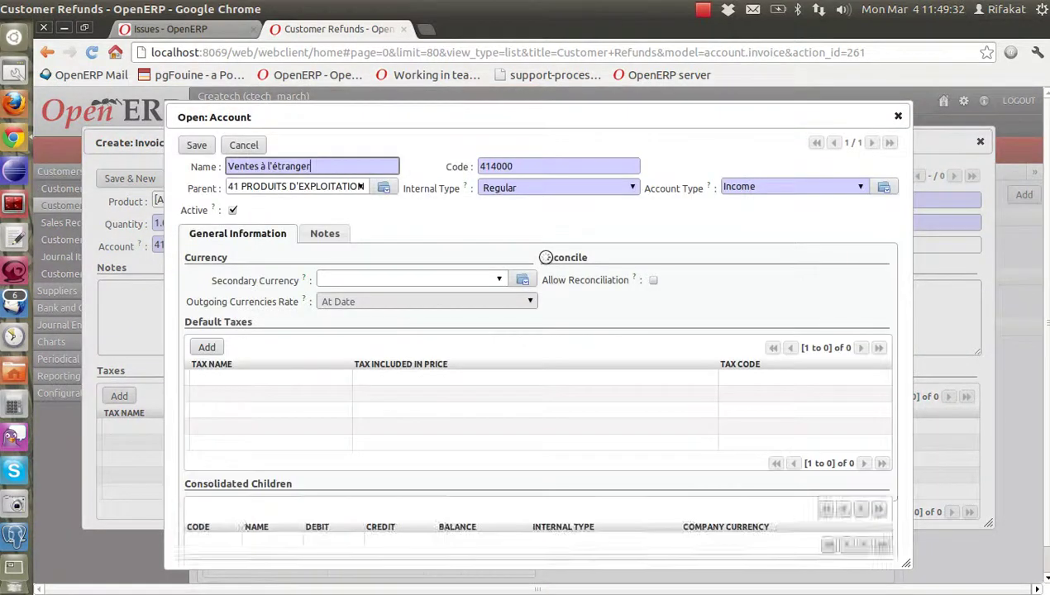
pyautogui.click(197, 147)
# Step: Clear the line's discount, set its unit price to 100, and save the line
pyautogui.doubleClick(674, 245)
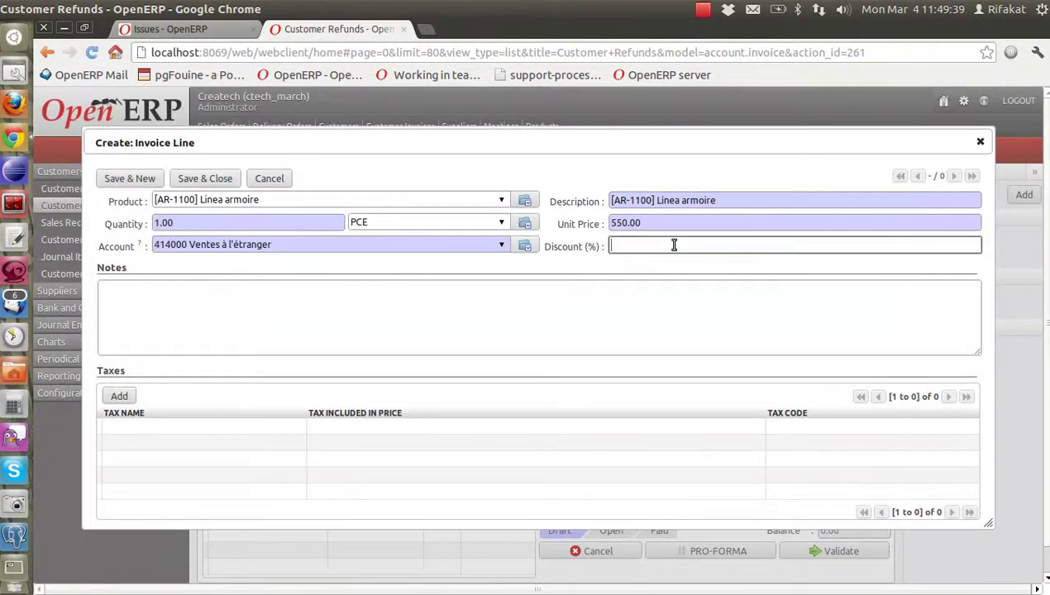
pyautogui.doubleClick(670, 228)
pyautogui.write('1')
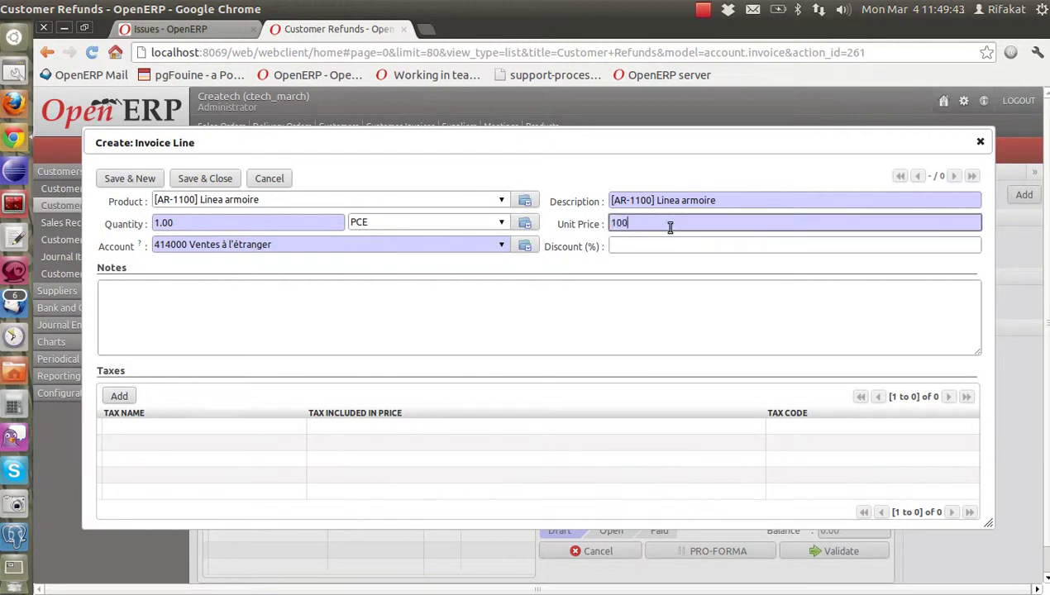
pyautogui.write('00')
pyautogui.press('Tab')
pyautogui.click(203, 181)
# Step: Save the refund and clear its fiscal position and payment term
pyautogui.click(218, 206)
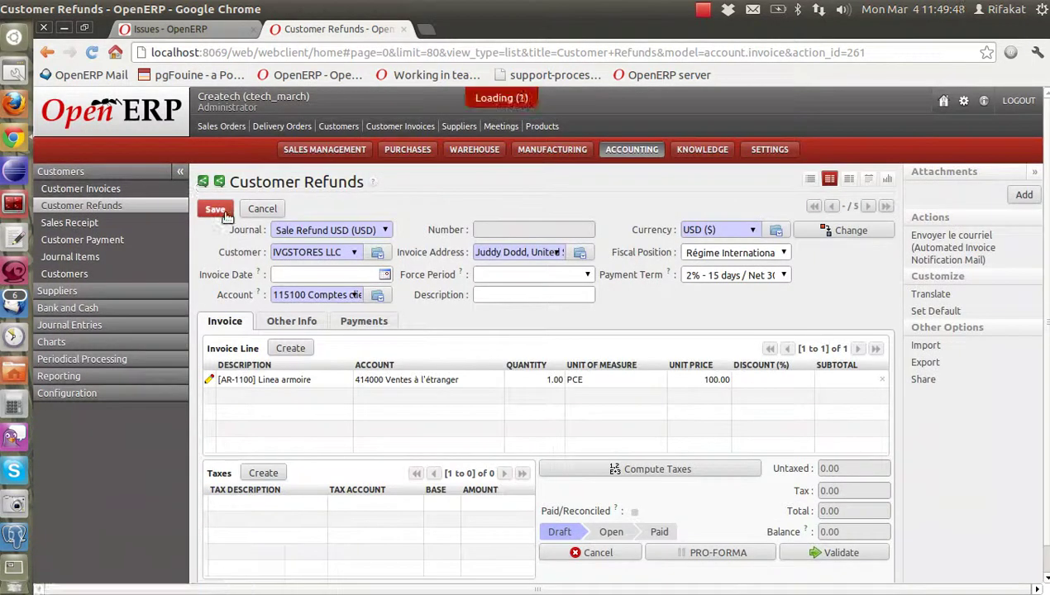
pyautogui.click(214, 208)
pyautogui.click(783, 252)
pyautogui.click(777, 265)
pyautogui.click(784, 275)
pyautogui.click(775, 288)
# Step: Compute the refund's taxes and validate the refund
pyautogui.click(629, 470)
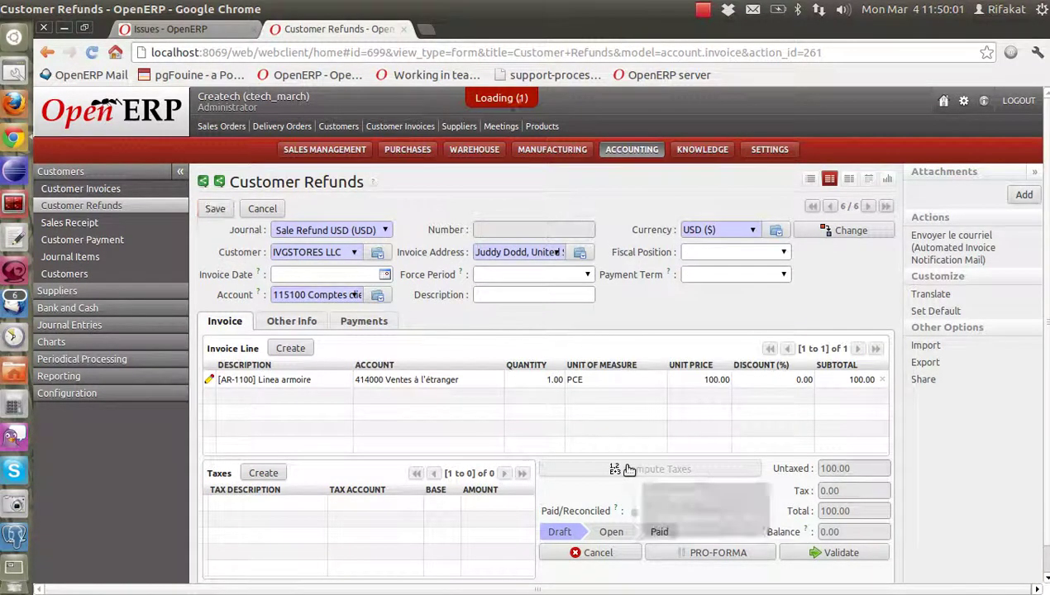
pyautogui.click(792, 570)
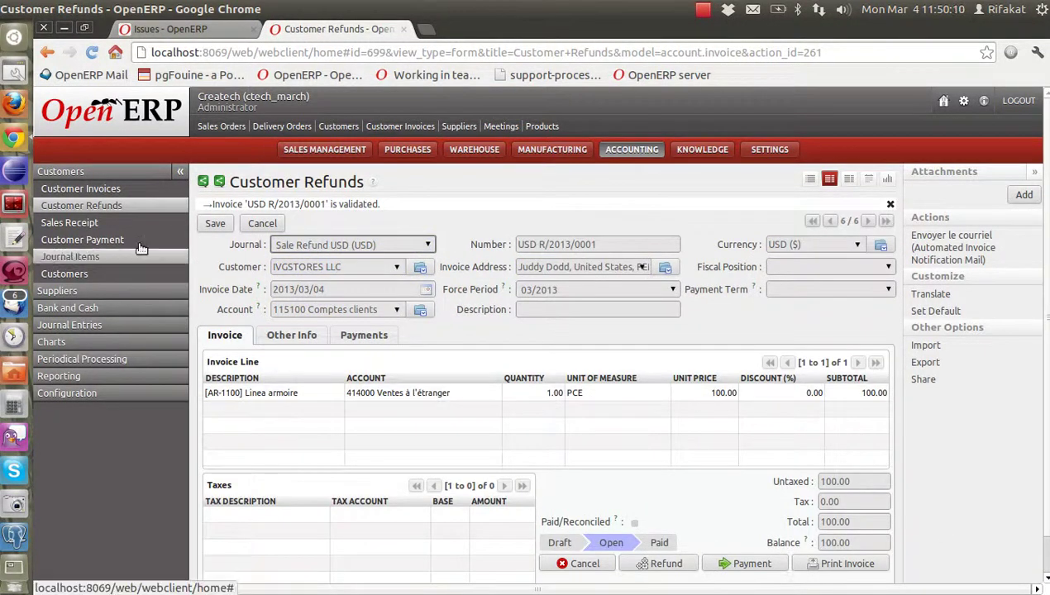
# Step: Open the 414.00 USD IVGSTORES LLC invoice from the customer invoices and review its account
pyautogui.click(91, 190)
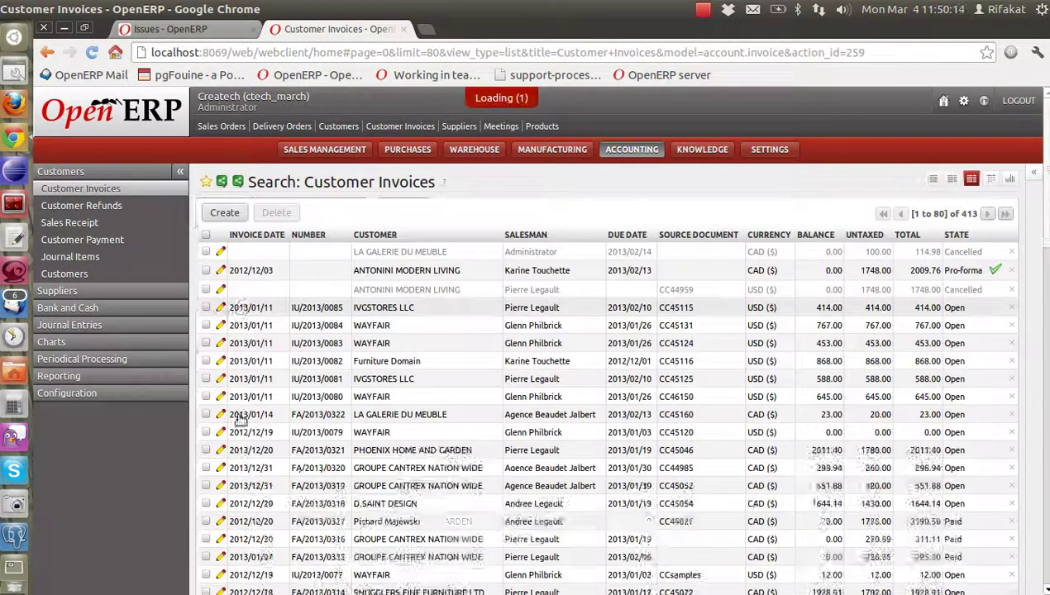
pyautogui.click(256, 306)
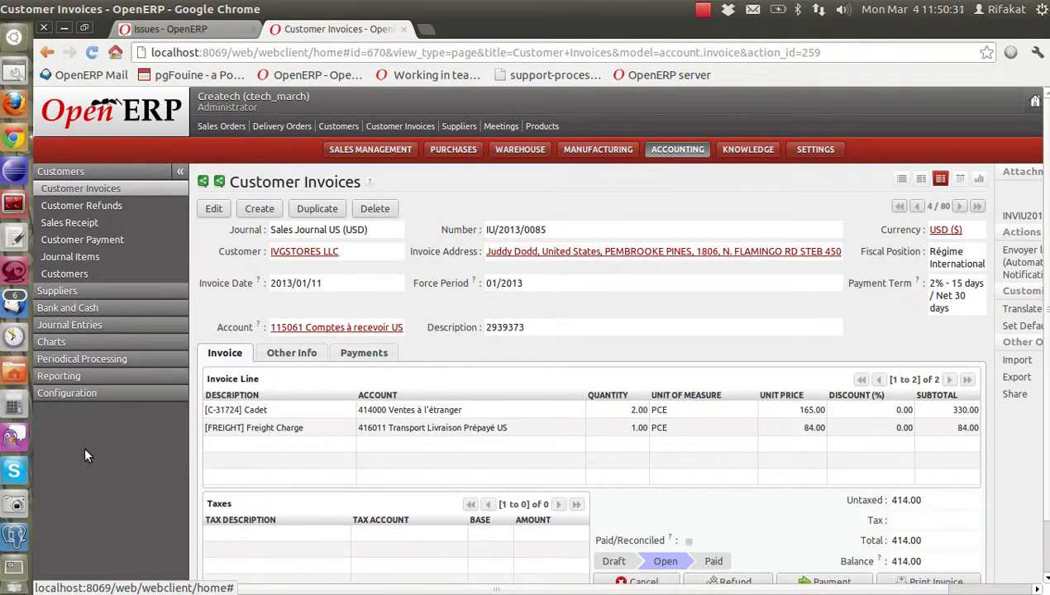
# Step: Enable Allow Cancelling Entries on the Sales Journal US, save it, and view its default debit account
pyautogui.click(66, 393)
pyautogui.click(87, 307)
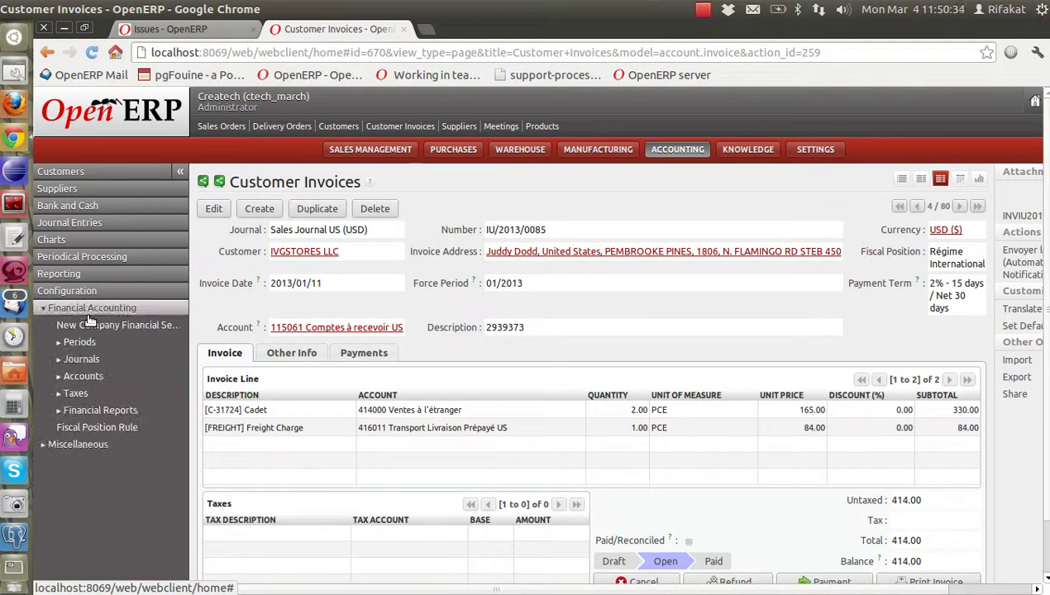
pyautogui.click(81, 359)
pyautogui.click(89, 376)
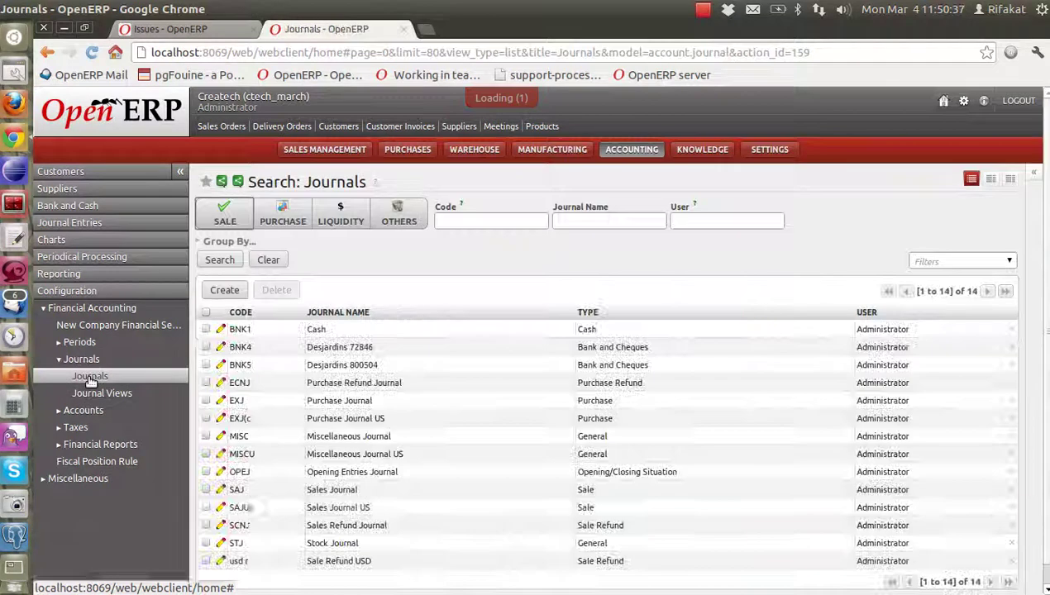
pyautogui.click(338, 508)
pyautogui.click(215, 208)
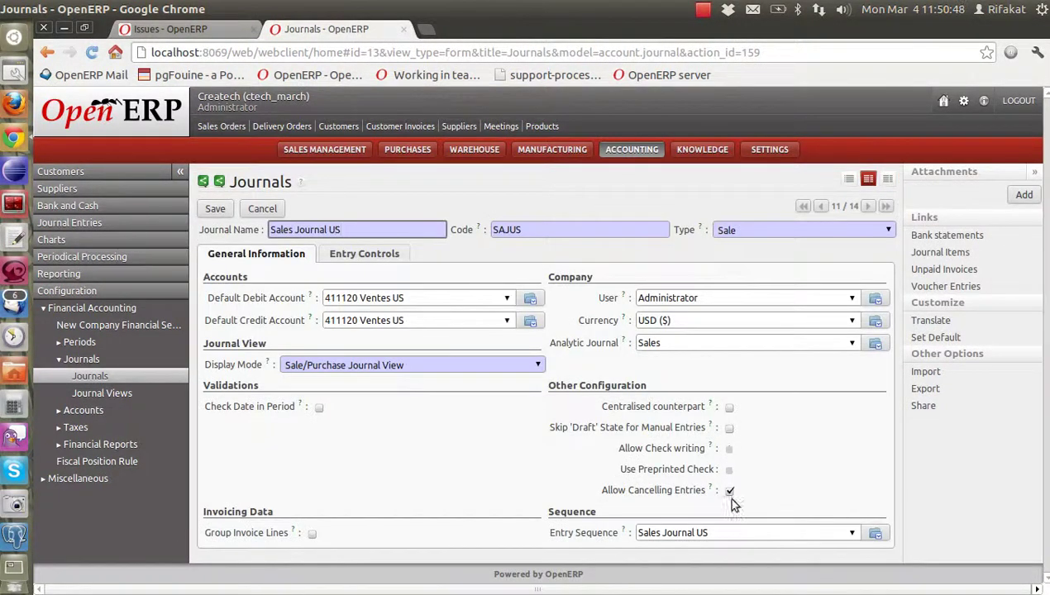
pyautogui.click(208, 207)
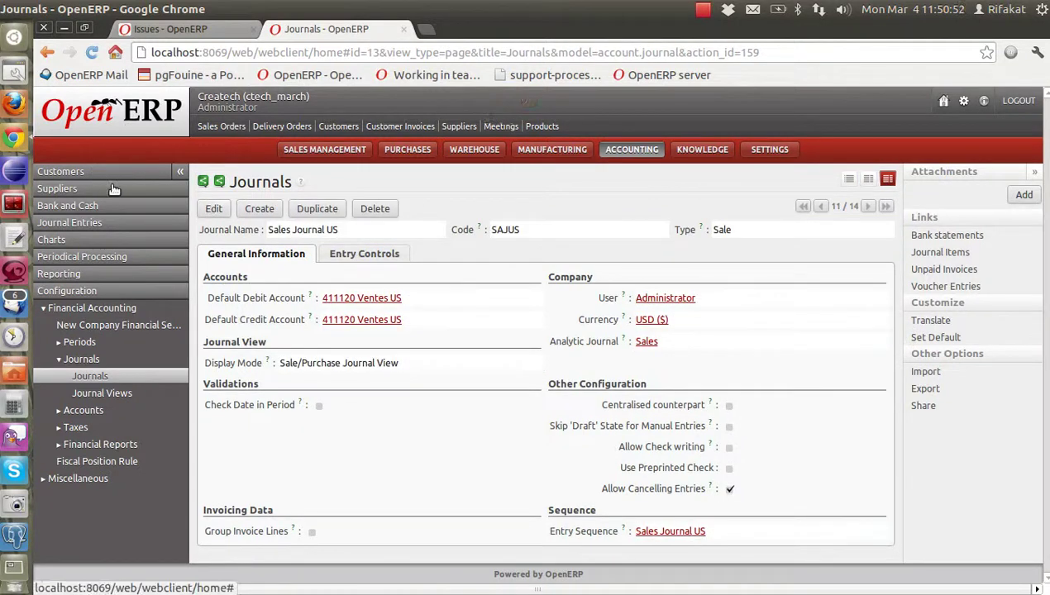
pyautogui.click(339, 300)
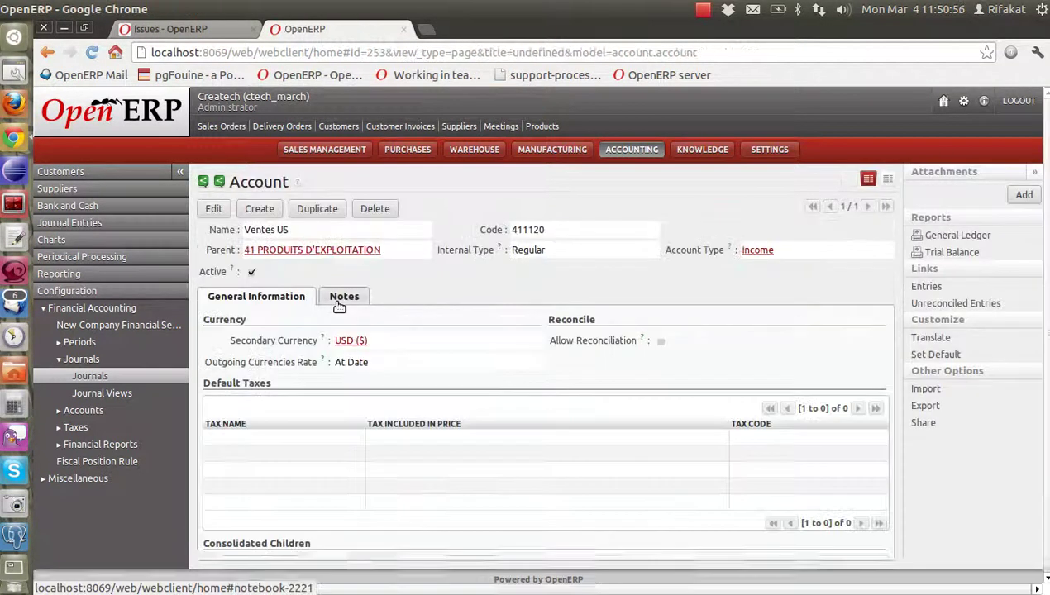
# Step: Return to the 414.00 USD IVGSTORES LLC customer invoice, cancel it, and reset it to draft
pyautogui.click(72, 172)
pyautogui.click(93, 191)
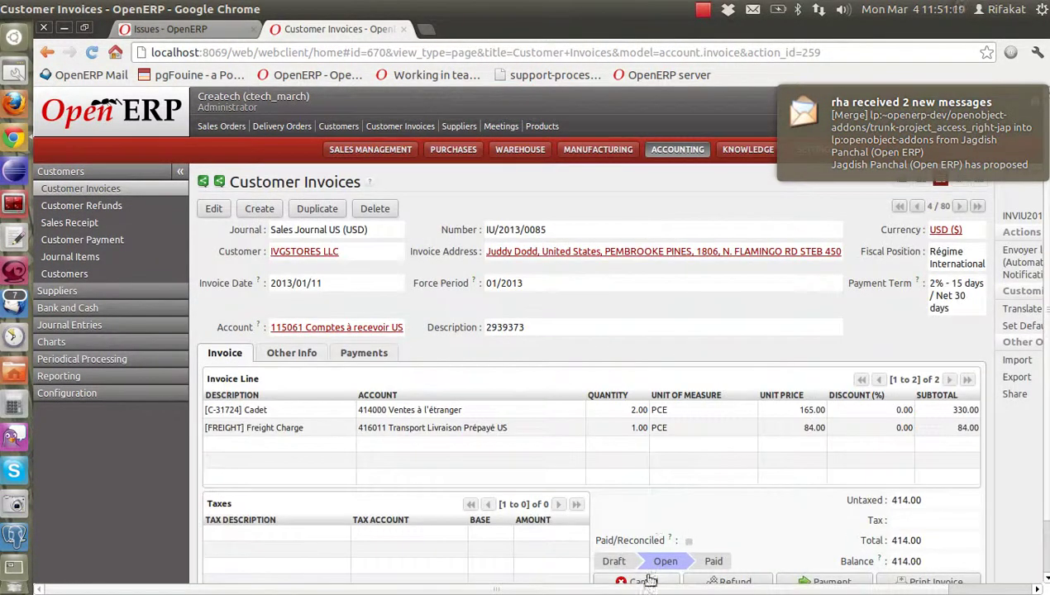
pyautogui.click(646, 583)
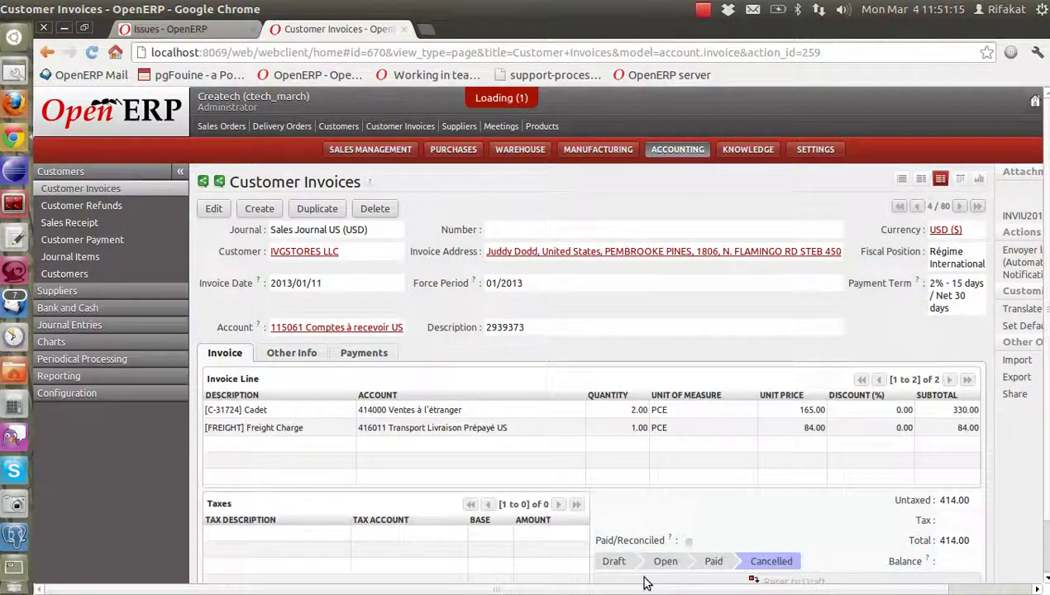
# Step: Edit the draft IVGSTORES LLC invoice and set its account to 115100 Comptes clients
pyautogui.click(207, 208)
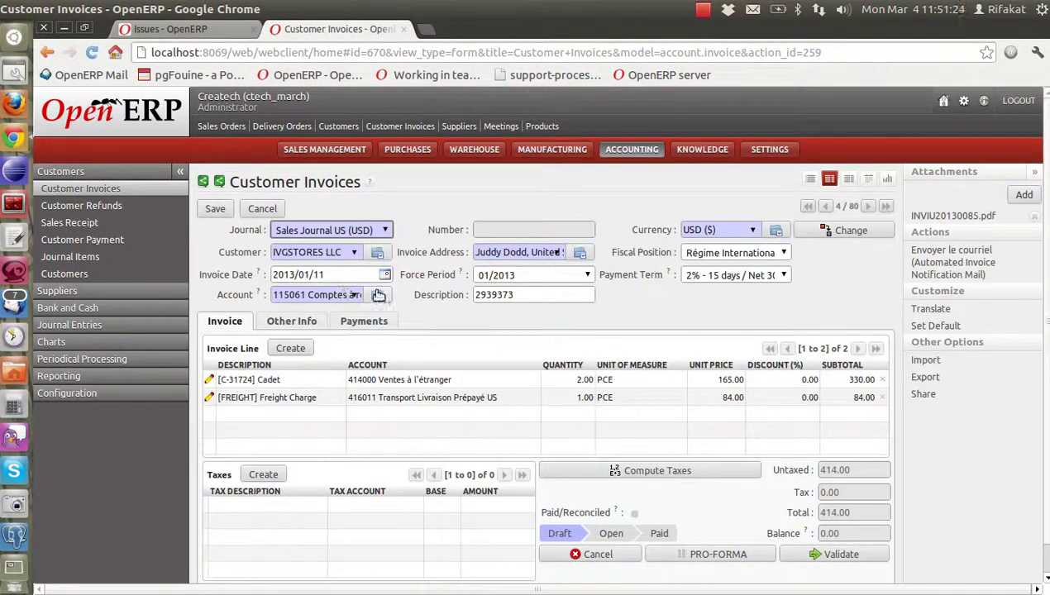
pyautogui.click(378, 295)
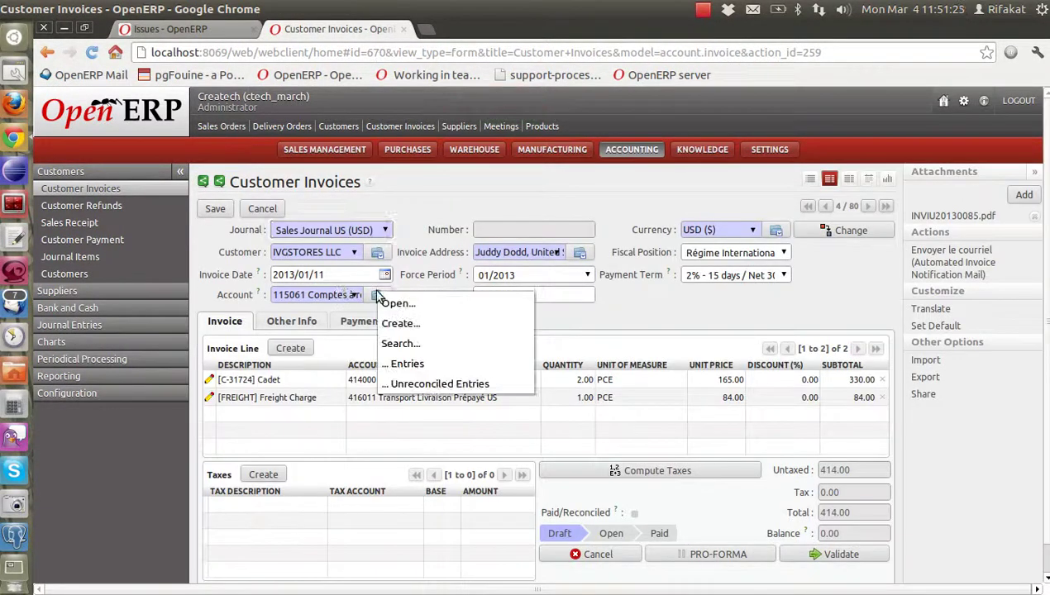
pyautogui.click(356, 295)
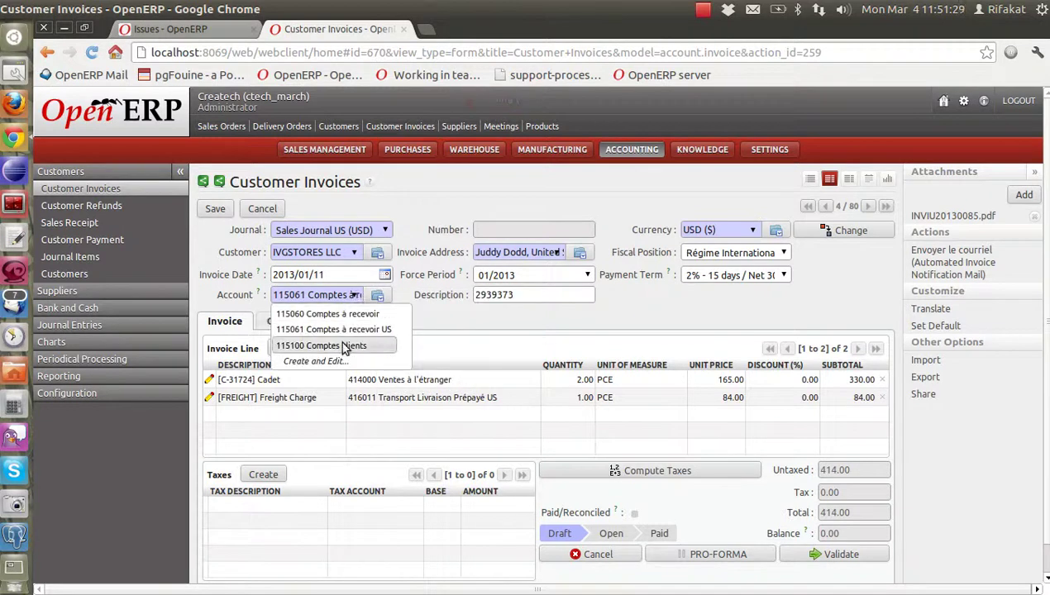
pyautogui.click(348, 409)
# Step: Open the Freight Charge invoice line, examine its account, and close the line without changes
pyautogui.click(362, 400)
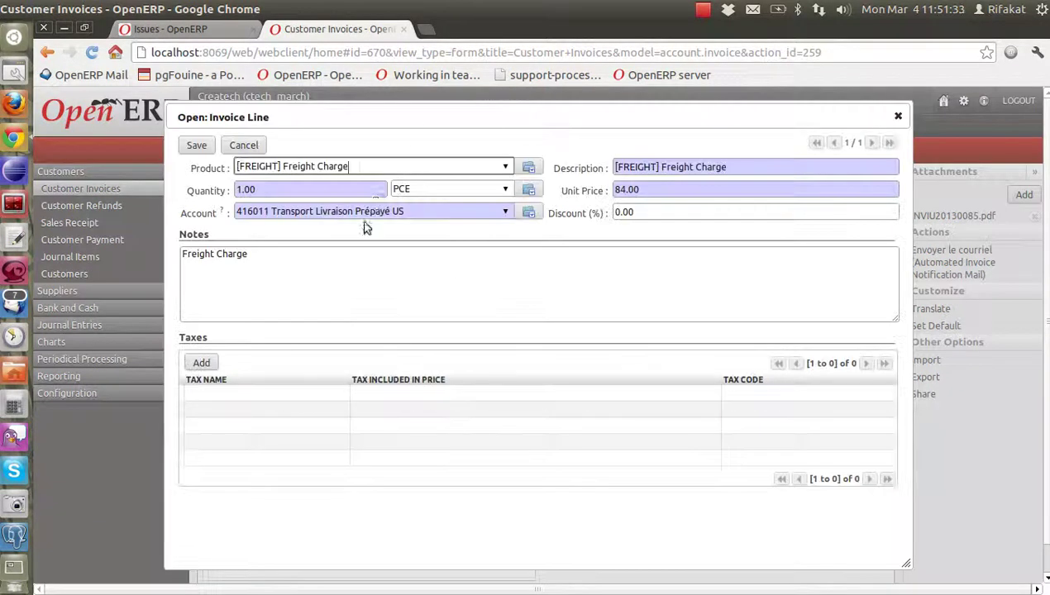
pyautogui.click(529, 213)
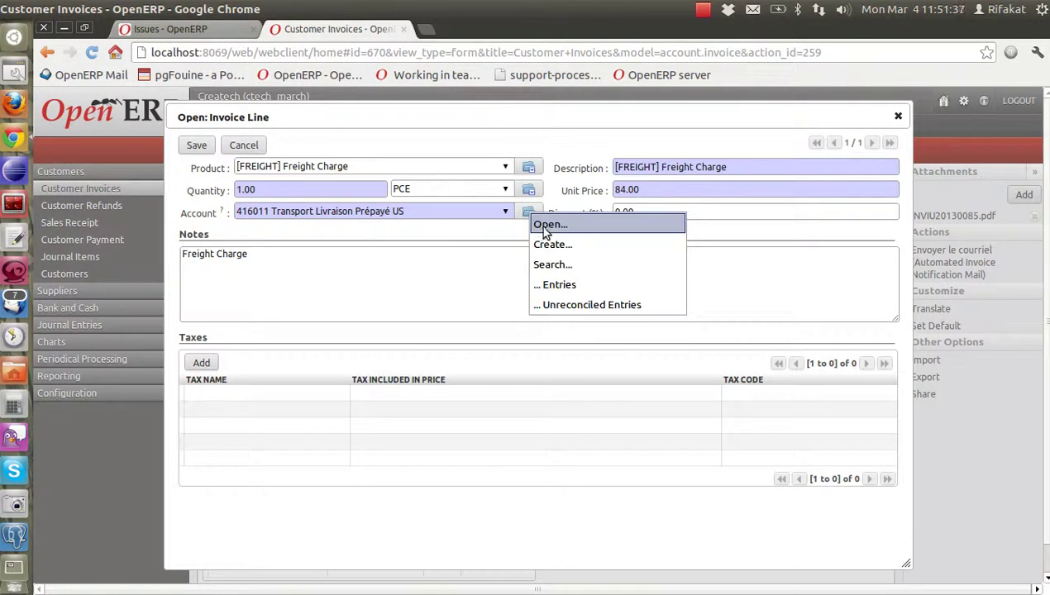
pyautogui.click(542, 226)
pyautogui.click(196, 144)
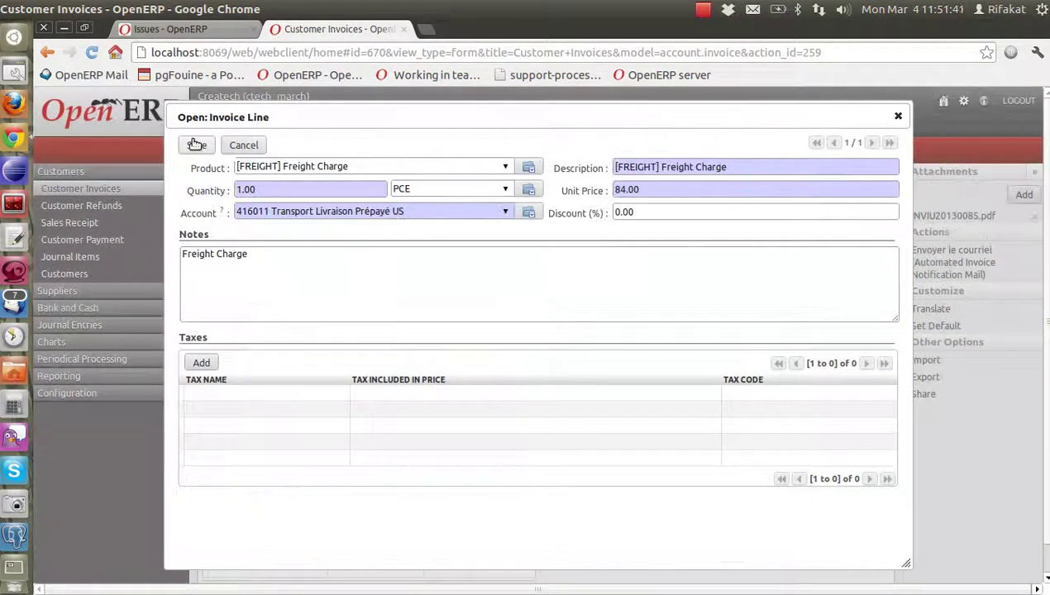
pyautogui.click(241, 144)
# Step: Delete the Freight Charge line from the invoice and compute the taxes
pyautogui.click(881, 398)
pyautogui.click(666, 359)
pyautogui.click(662, 453)
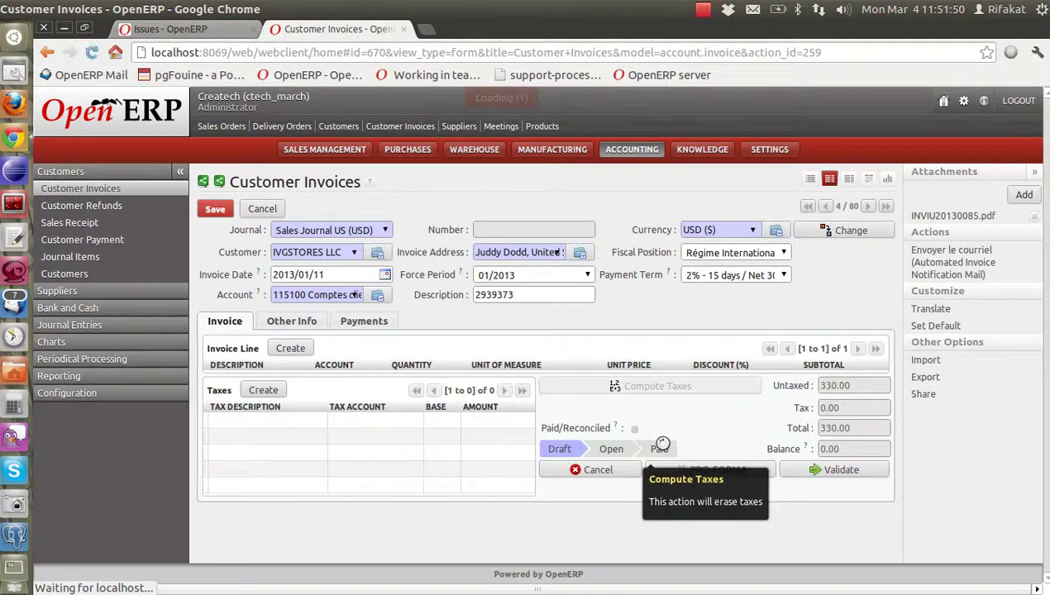
# Step: Clear the invoice's fiscal position and payment term, and validate the invoice
pyautogui.click(783, 252)
pyautogui.click(780, 265)
pyautogui.click(783, 276)
pyautogui.click(777, 293)
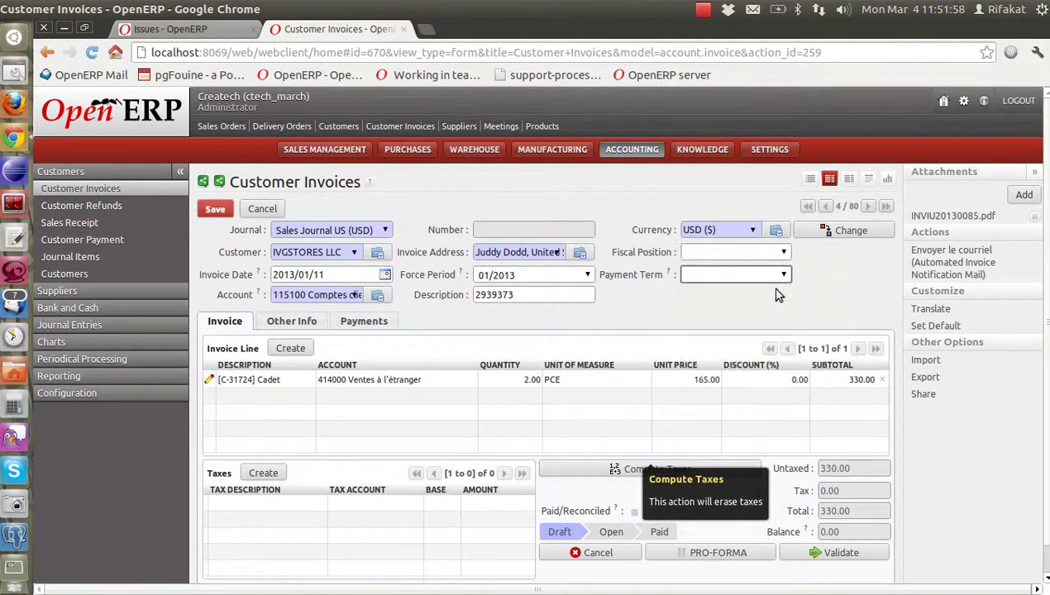
pyautogui.click(815, 552)
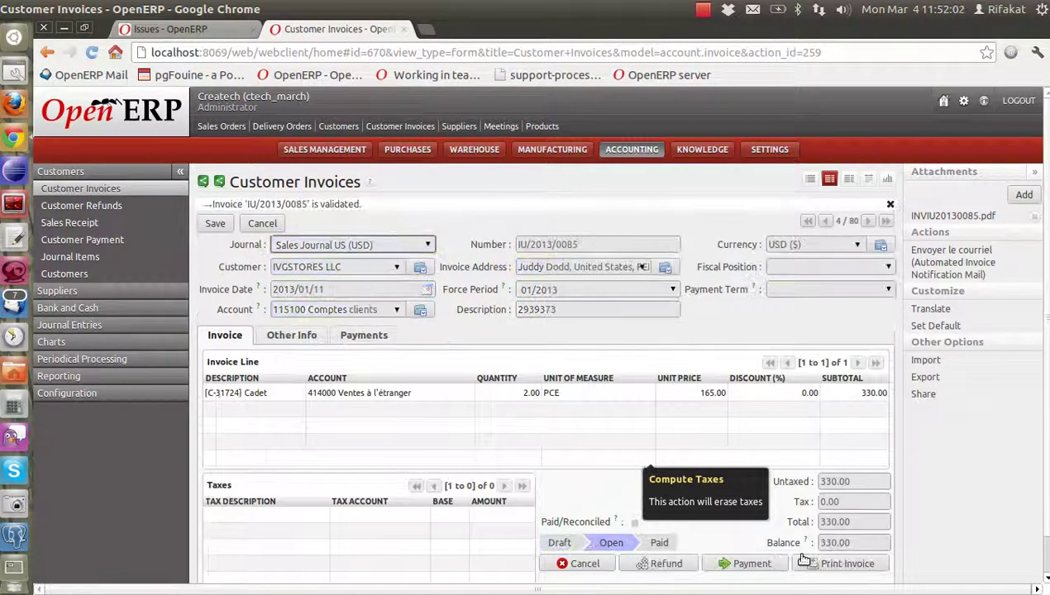
# Step: Register a partial payment of 50 against the IVGSTORES LLC invoice and validate it
pyautogui.click(760, 562)
pyautogui.click(578, 231)
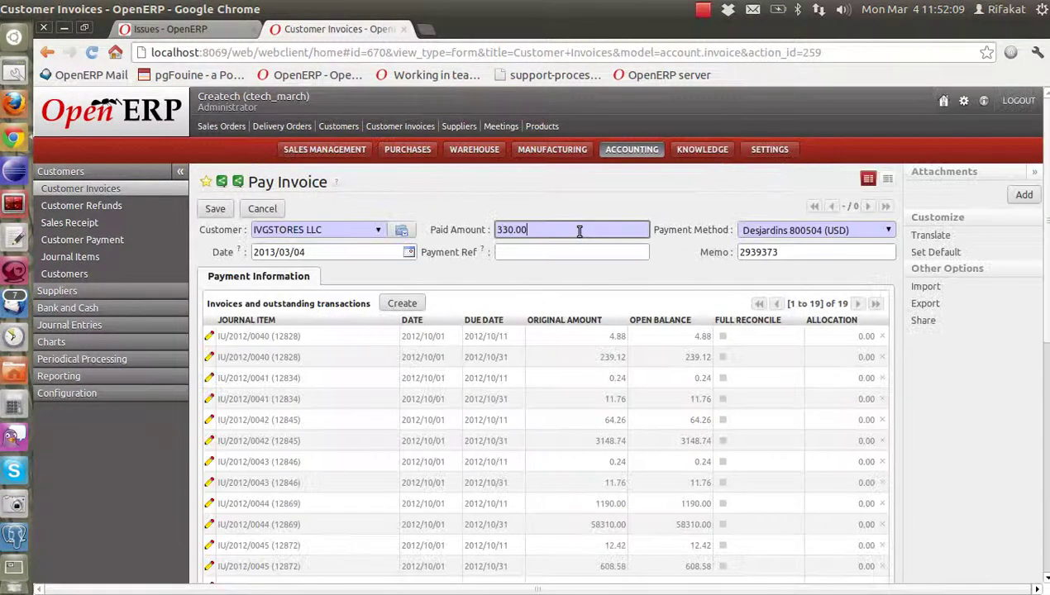
pyautogui.press('Tab')
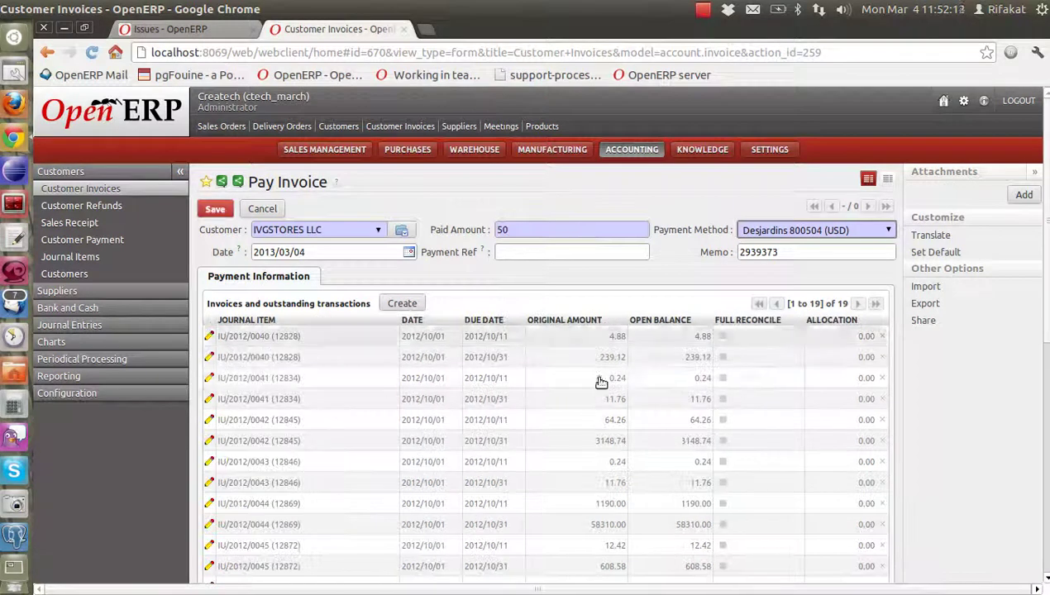
pyautogui.scroll(-4, 581, 404)
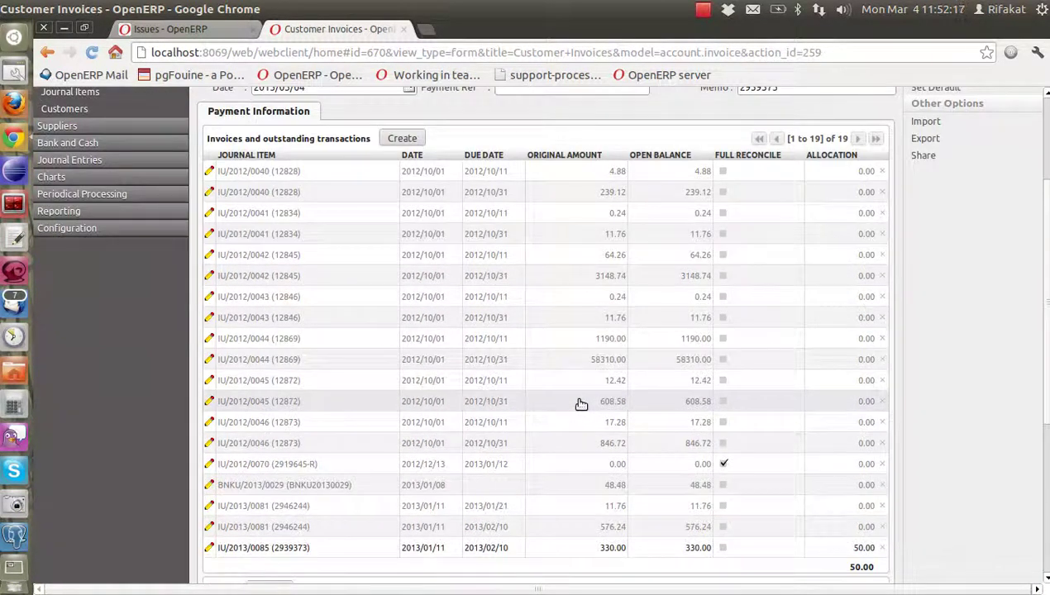
pyautogui.scroll(-3, 581, 404)
pyautogui.scroll(-5, 796, 393)
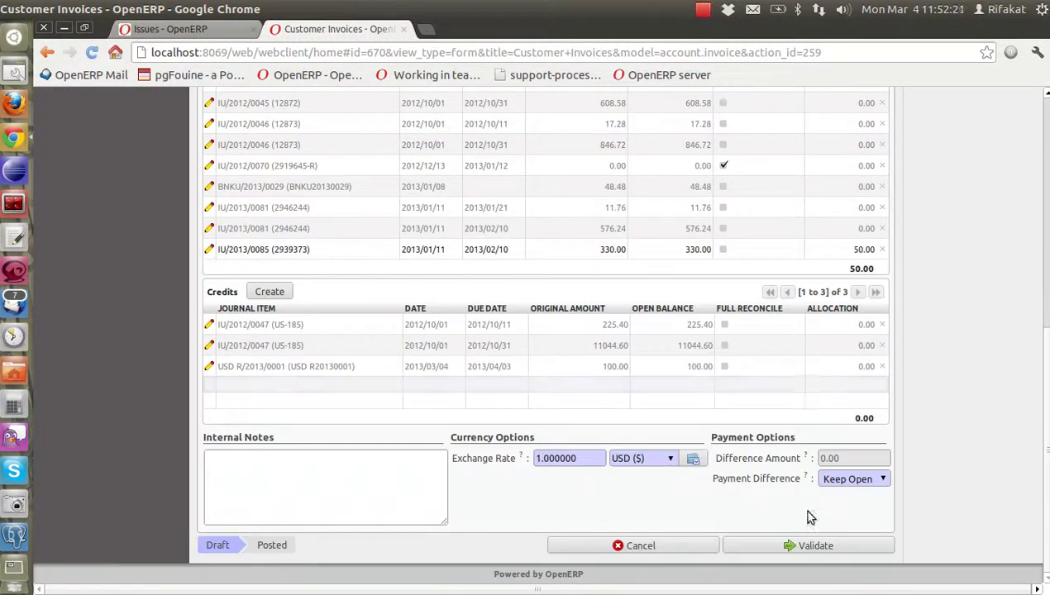
pyautogui.click(806, 547)
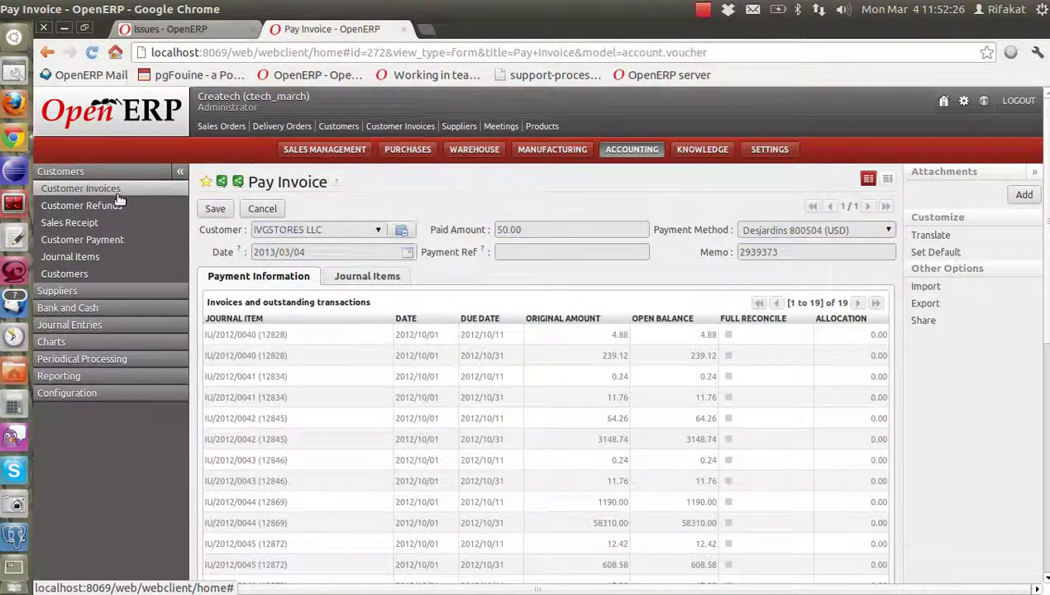
# Step: Check the invoice and refund lists, and start another payment on the 330.00 USD IVGSTORES LLC invoice with a paid amount of 0
pyautogui.click(114, 190)
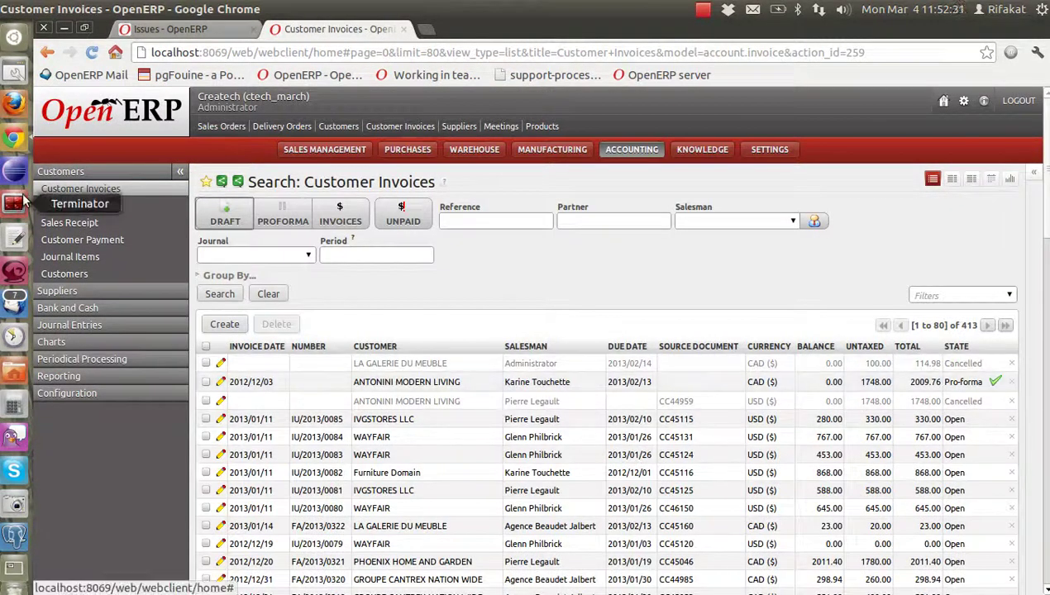
pyautogui.click(53, 208)
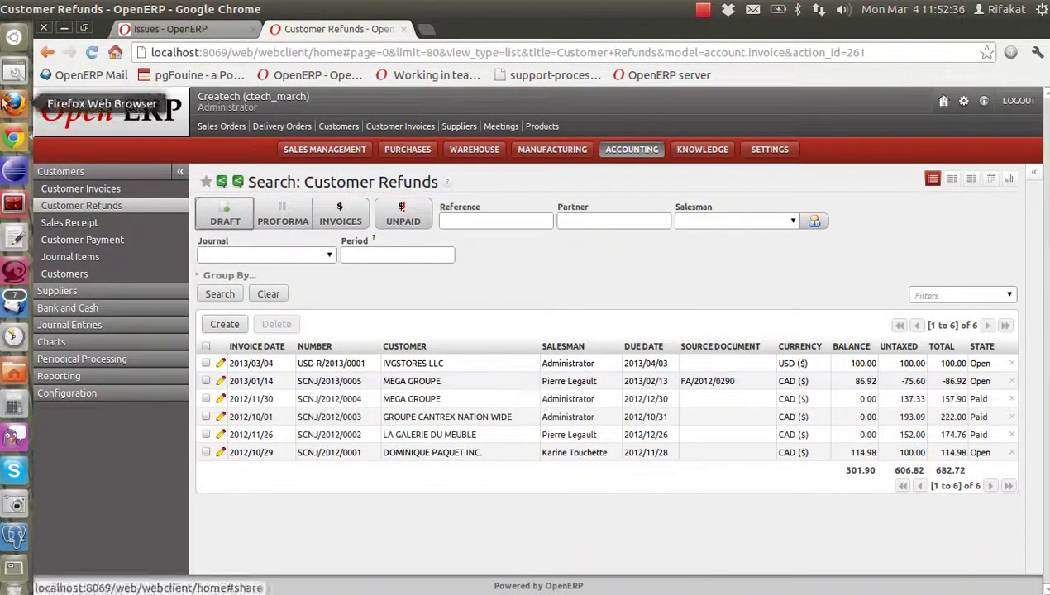
pyautogui.click(85, 192)
pyautogui.click(244, 424)
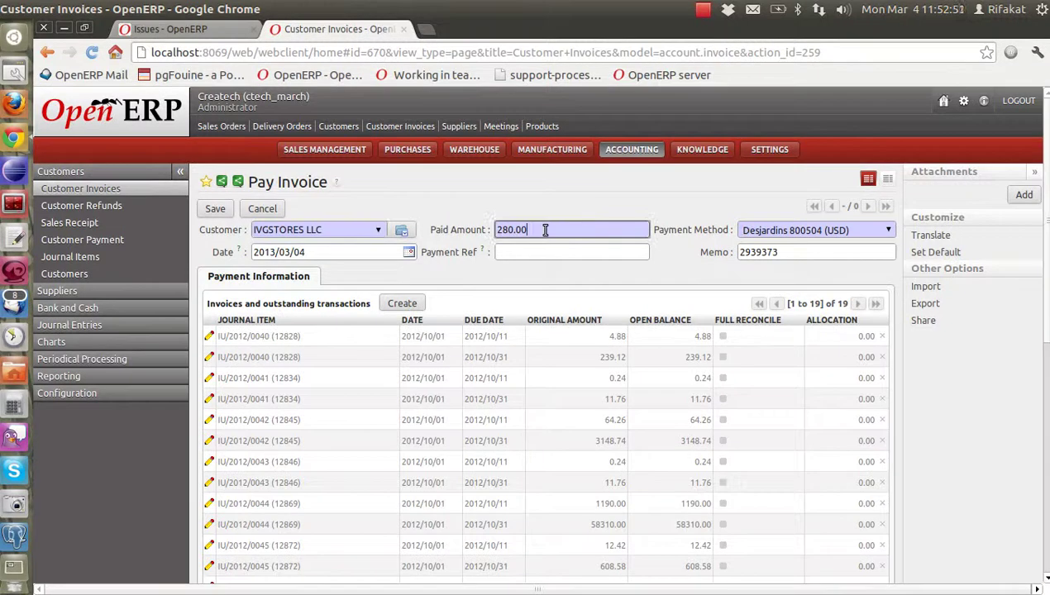
pyautogui.press('Tab')
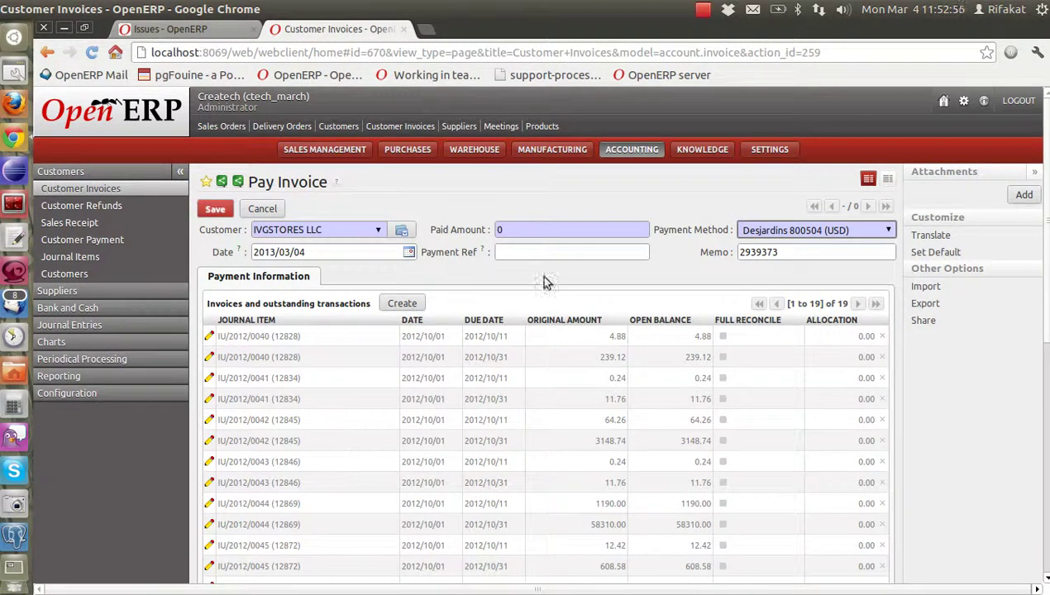
# Step: Allocate 100.00 to the 330.00 USD invoice and mark the 100.00 USD refund credit as fully reconciled with a 100.00 allocation
pyautogui.scroll(-5, 544, 283)
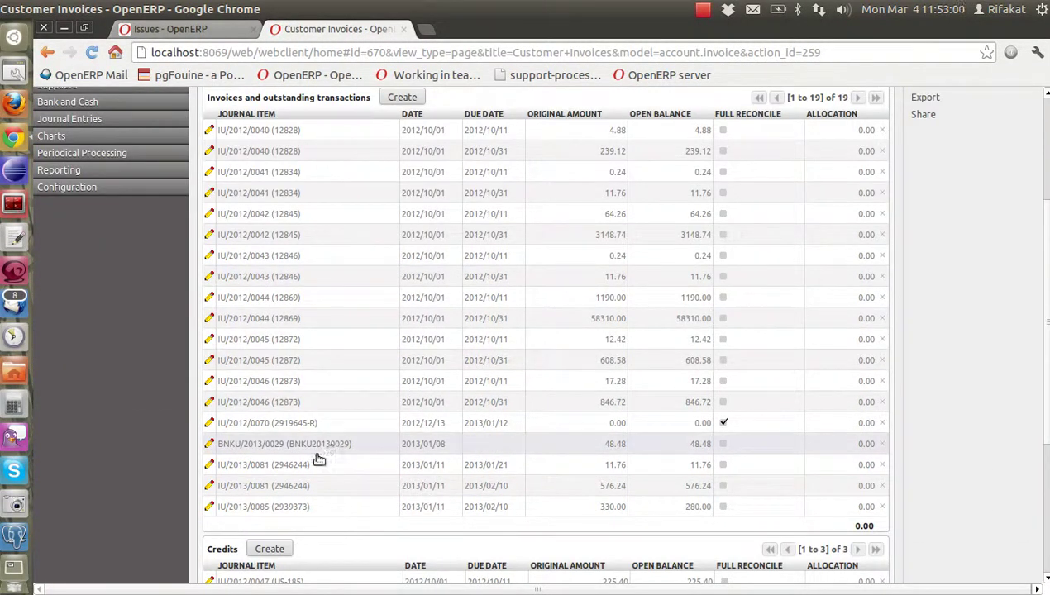
pyautogui.click(216, 505)
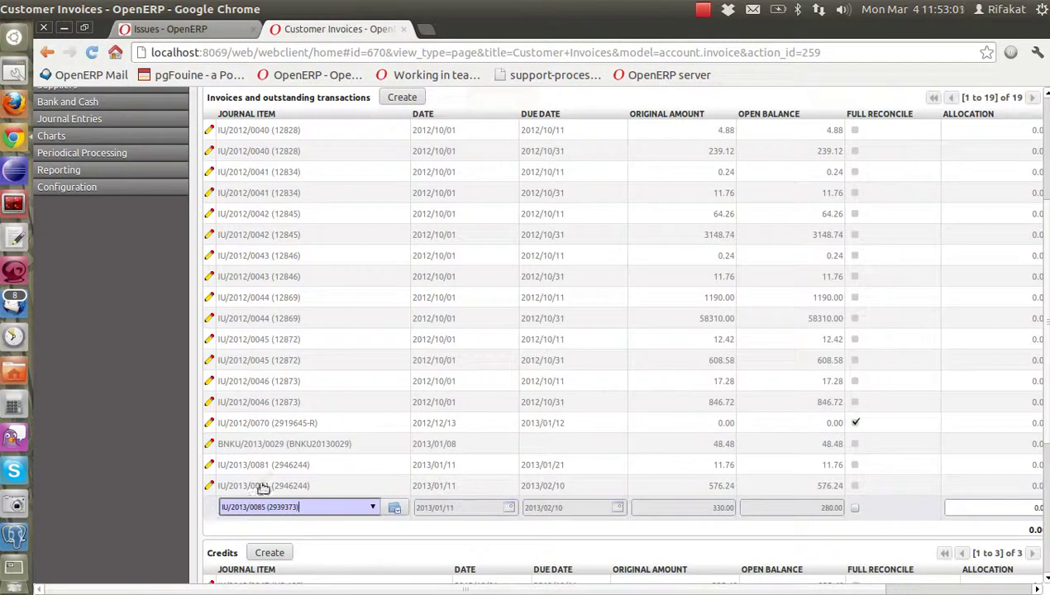
pyautogui.click(1000, 507)
pyautogui.scroll(-6, 816, 488)
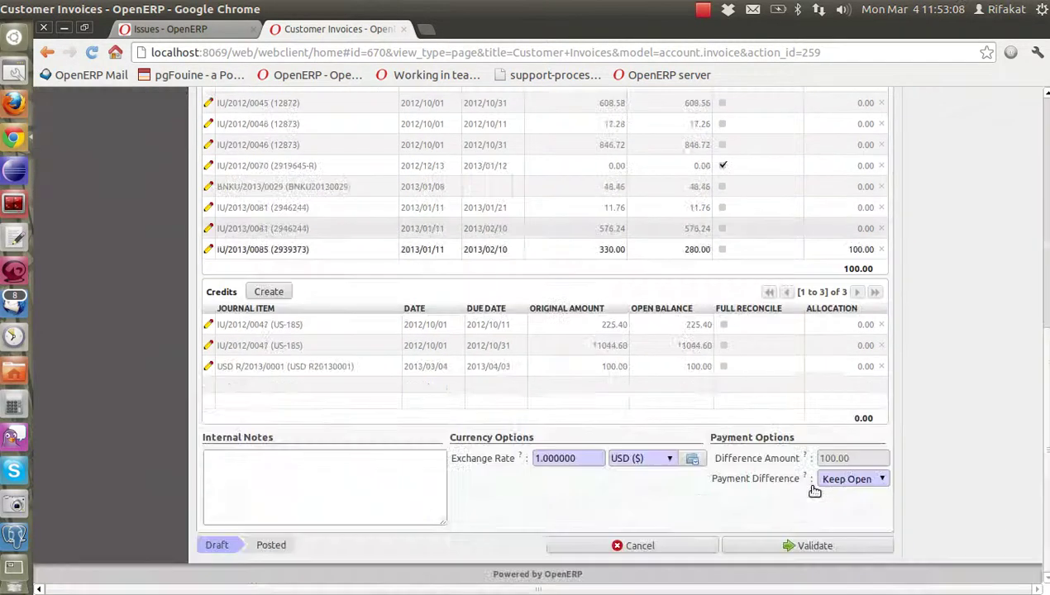
pyautogui.click(208, 366)
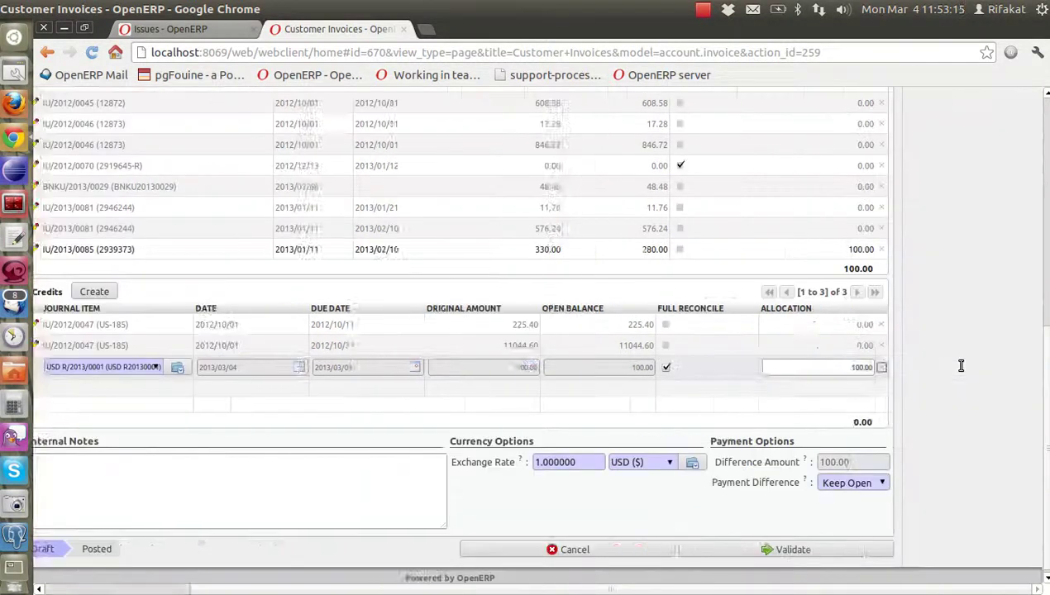
pyautogui.press('Return')
# Step: Save the zero-amount payment and validate it
pyautogui.scroll(5, 962, 372)
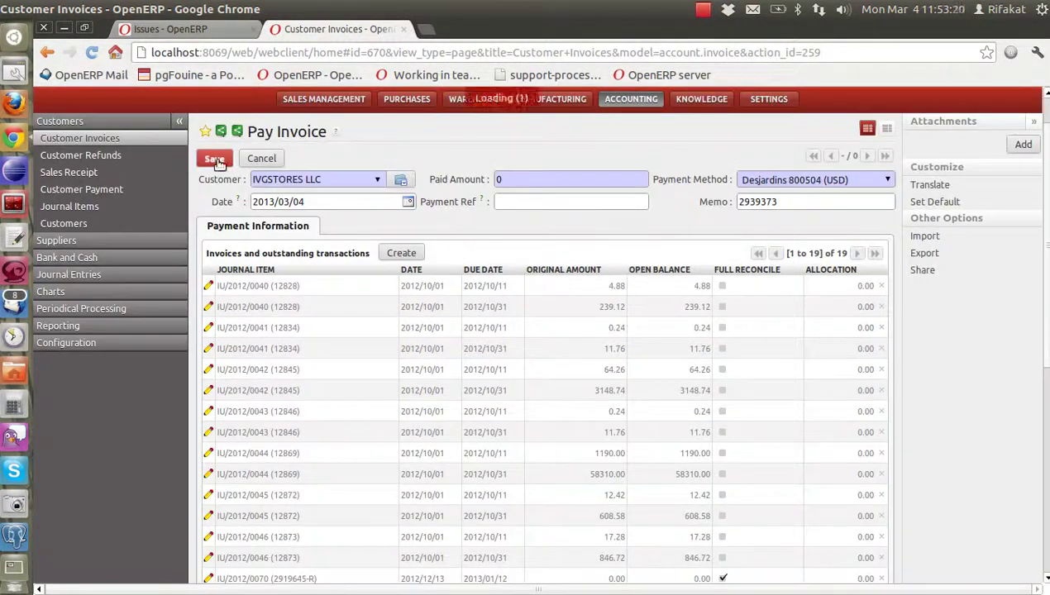
pyautogui.click(216, 159)
pyautogui.scroll(-3, 474, 319)
pyautogui.scroll(-5, 473, 319)
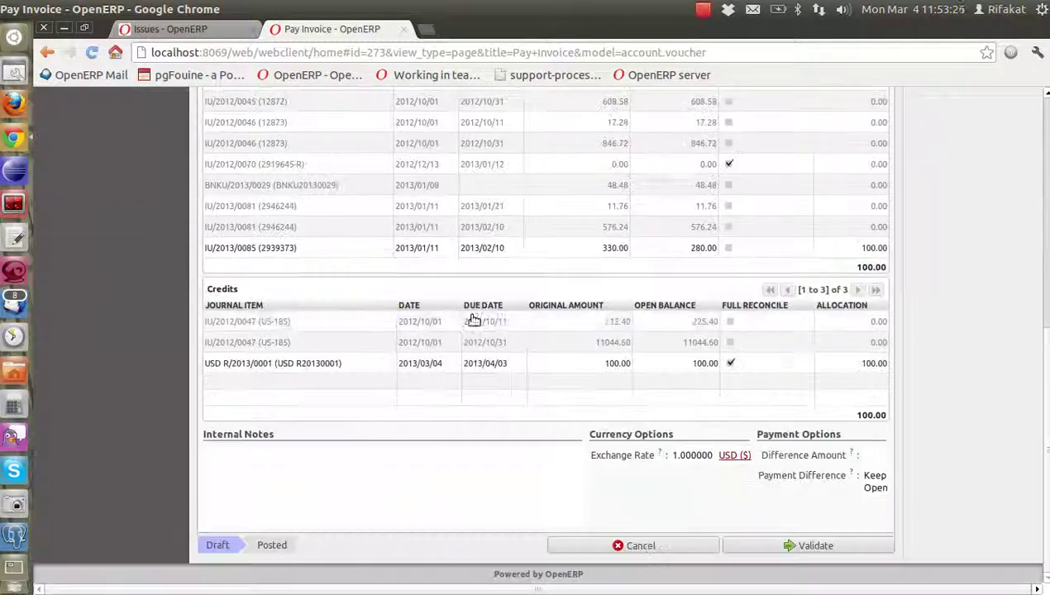
pyautogui.click(744, 552)
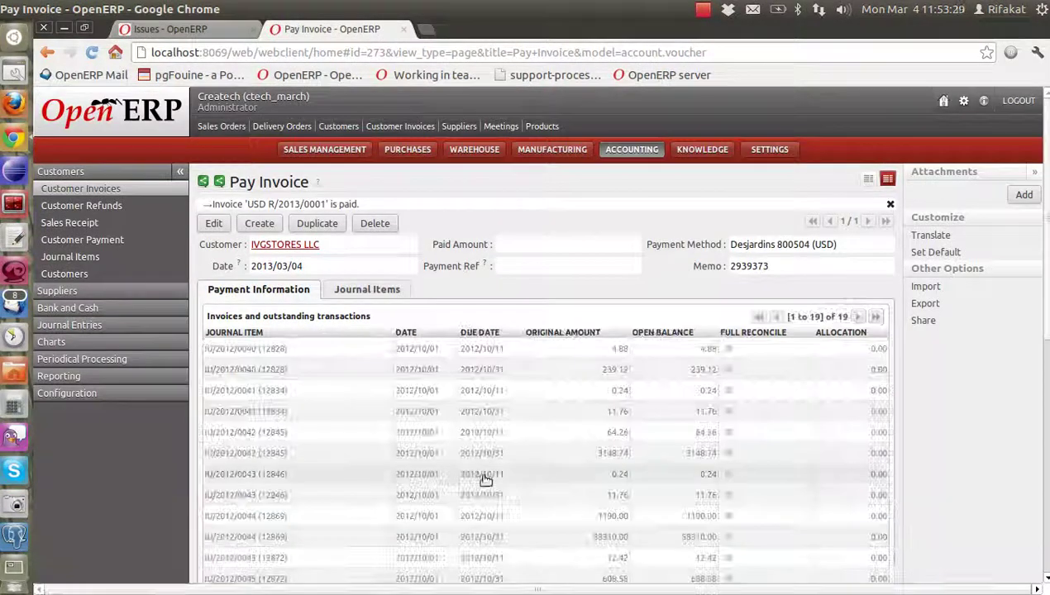
# Step: Review the payment's journal items, and check the invoice and refund balances in their lists
pyautogui.moveTo(197, 331)
pyautogui.mouseDown()
pyautogui.moveTo(404, 291)
pyautogui.moveTo(353, 293)
pyautogui.mouseUp()
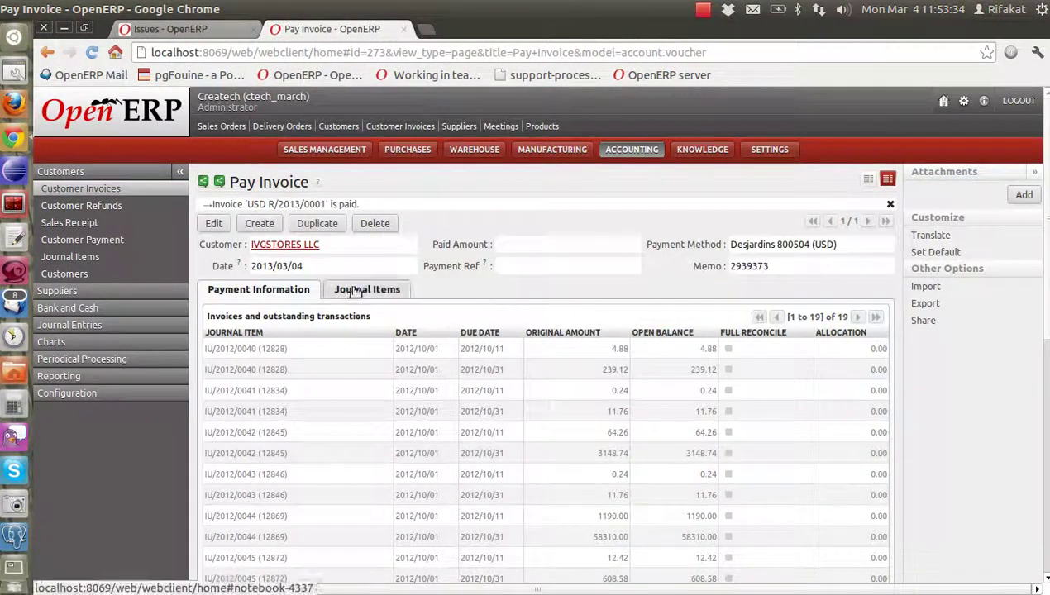
pyautogui.click(353, 292)
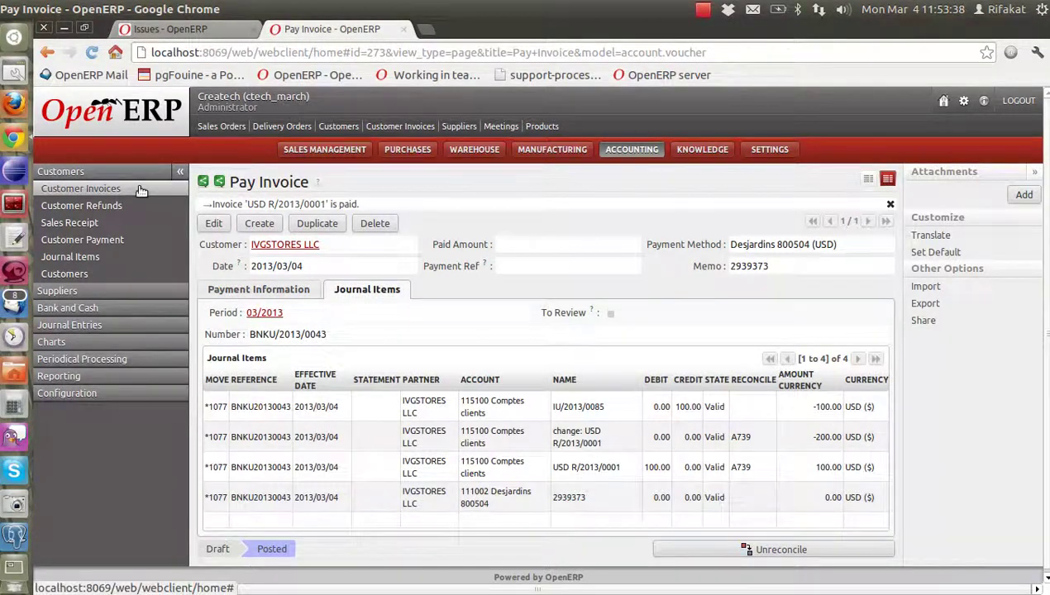
pyautogui.click(81, 188)
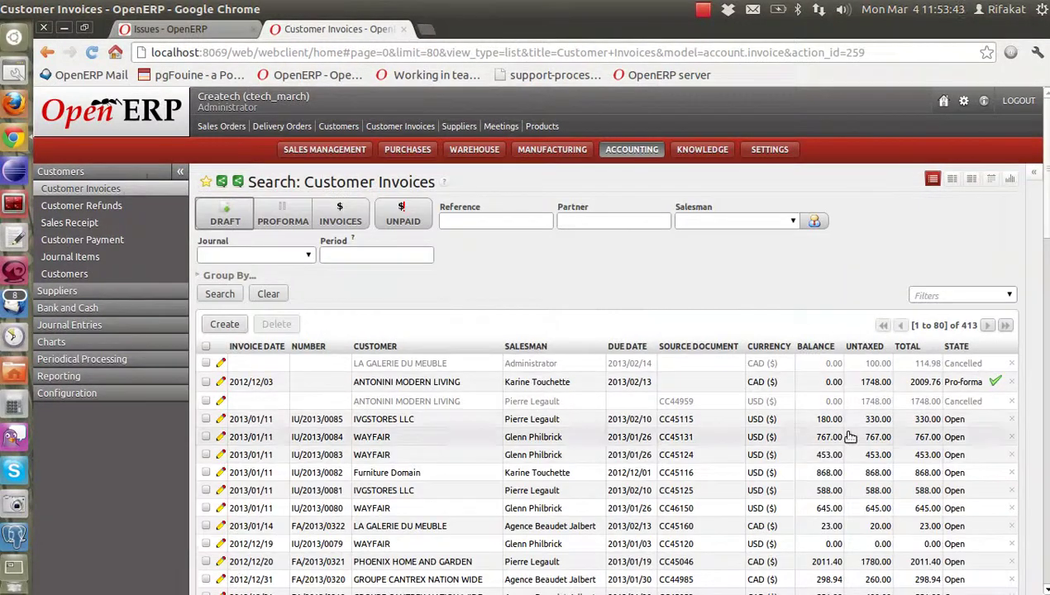
pyautogui.click(74, 207)
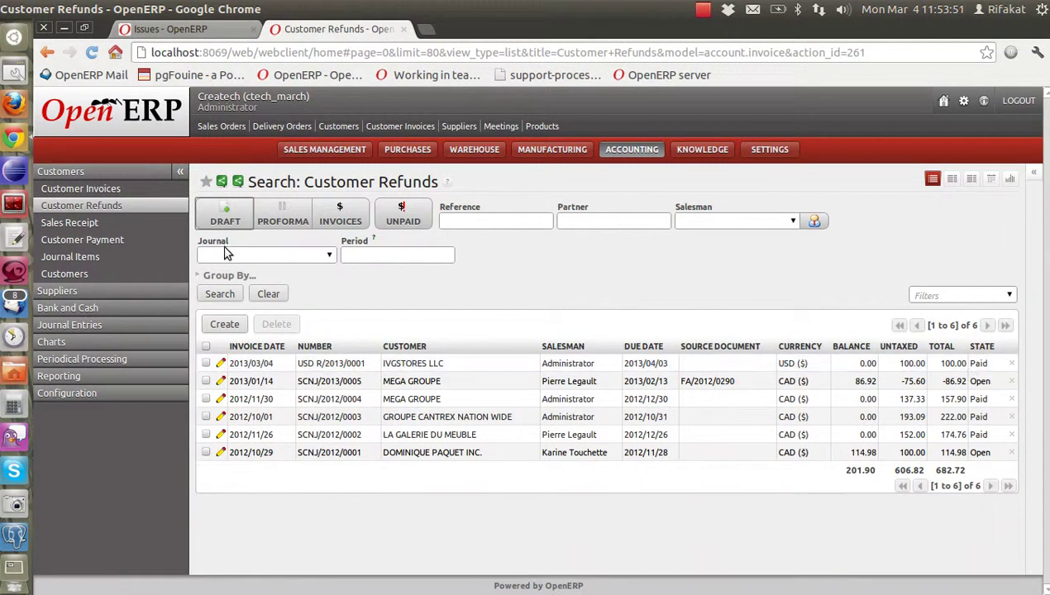
# Step: Open the Desjardins USD bank journal from the journal configuration and examine its default accounts and options
pyautogui.click(80, 396)
pyautogui.click(74, 308)
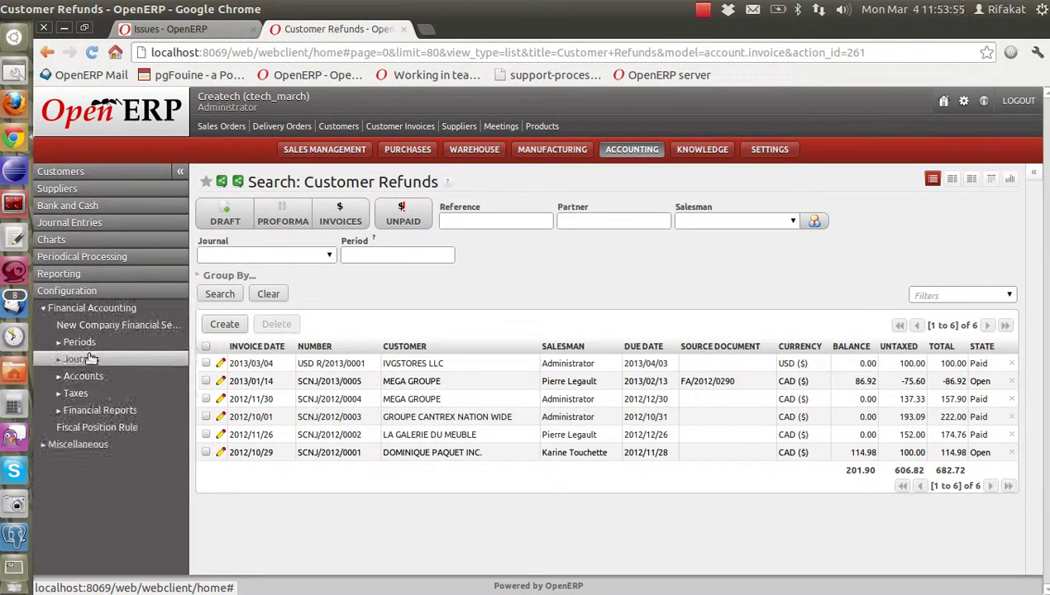
pyautogui.click(81, 359)
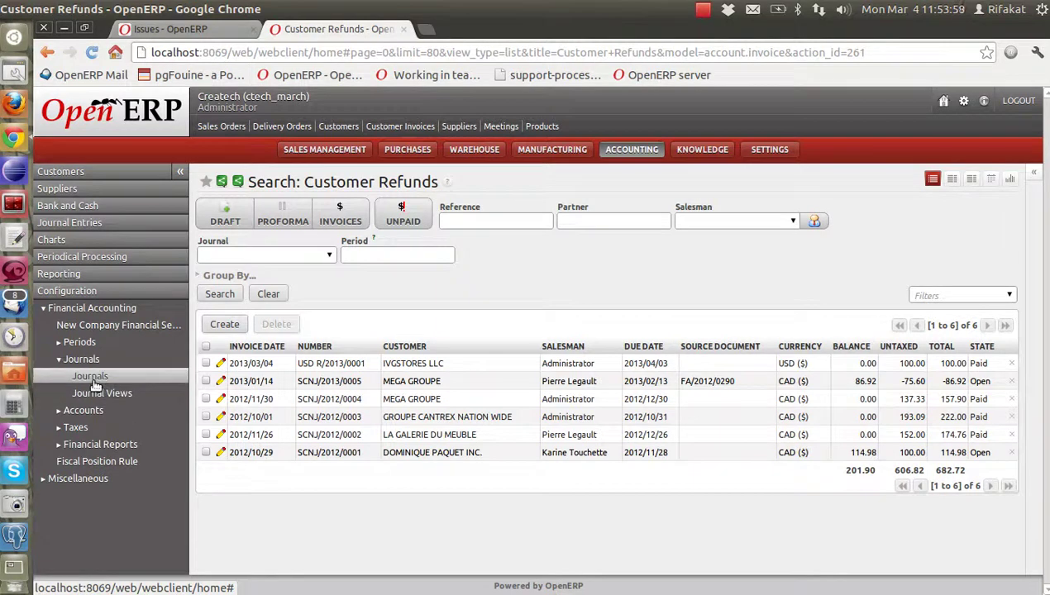
pyautogui.click(94, 378)
pyautogui.click(331, 365)
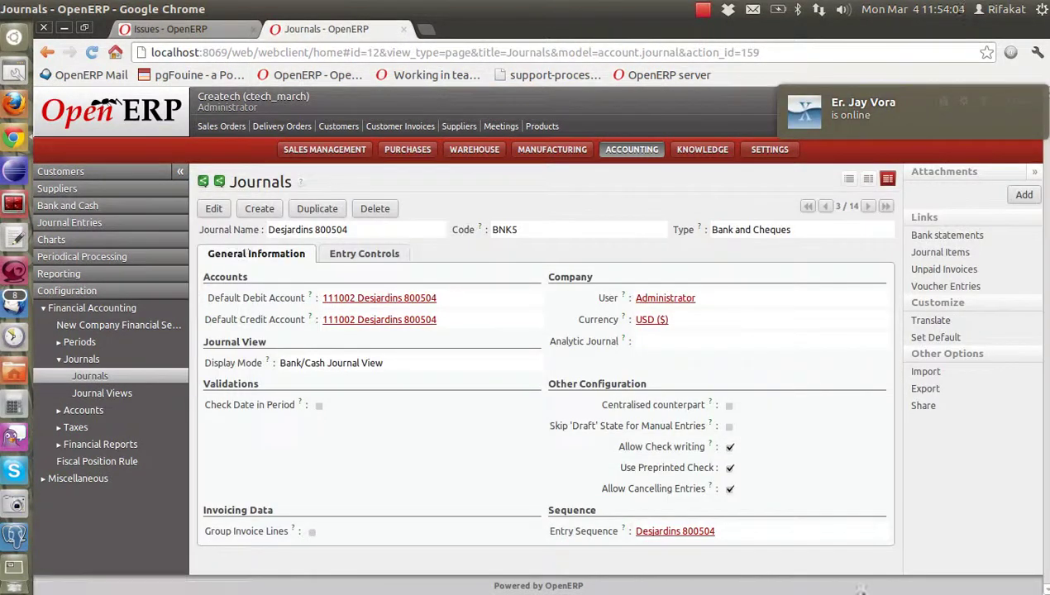
# Step: Open the posted 50.00 USD IVGSTORES LLC customer payment and examine its allocations and credits
pyautogui.click(74, 171)
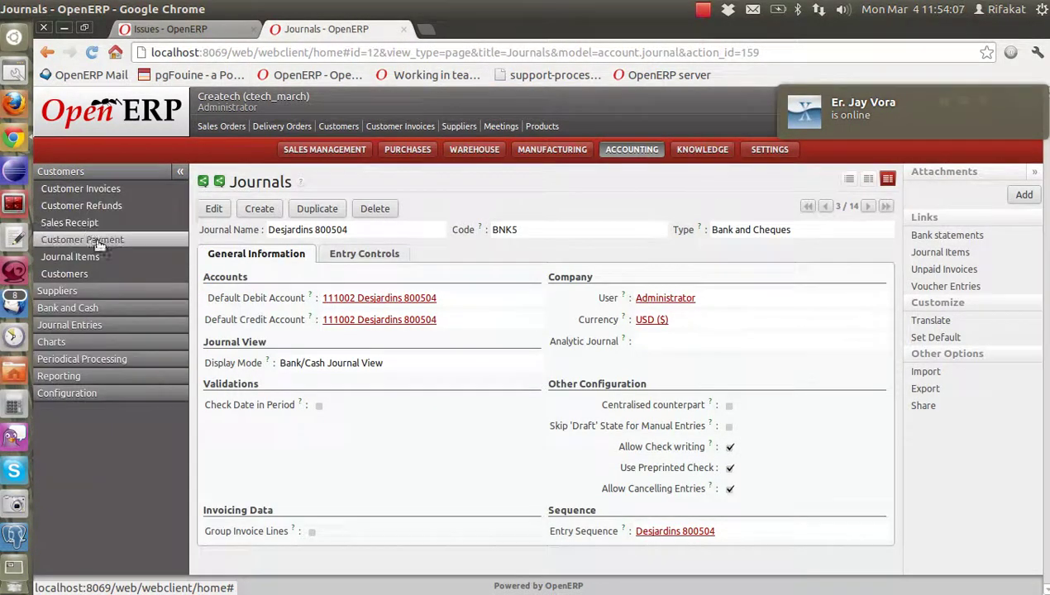
pyautogui.click(91, 239)
pyautogui.scroll(-3, 366, 340)
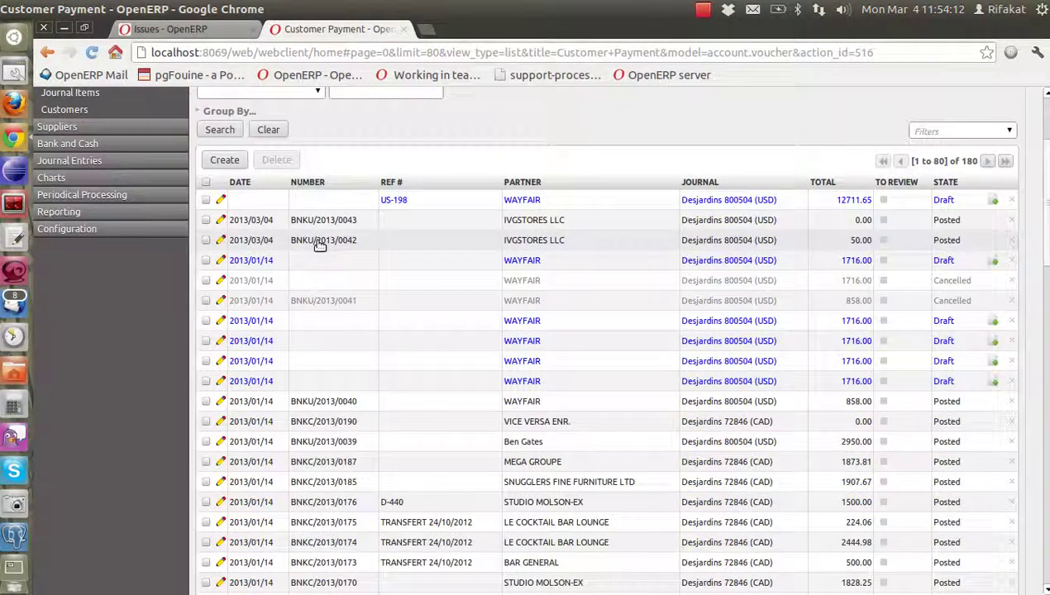
pyautogui.click(318, 243)
pyautogui.scroll(-5, 581, 376)
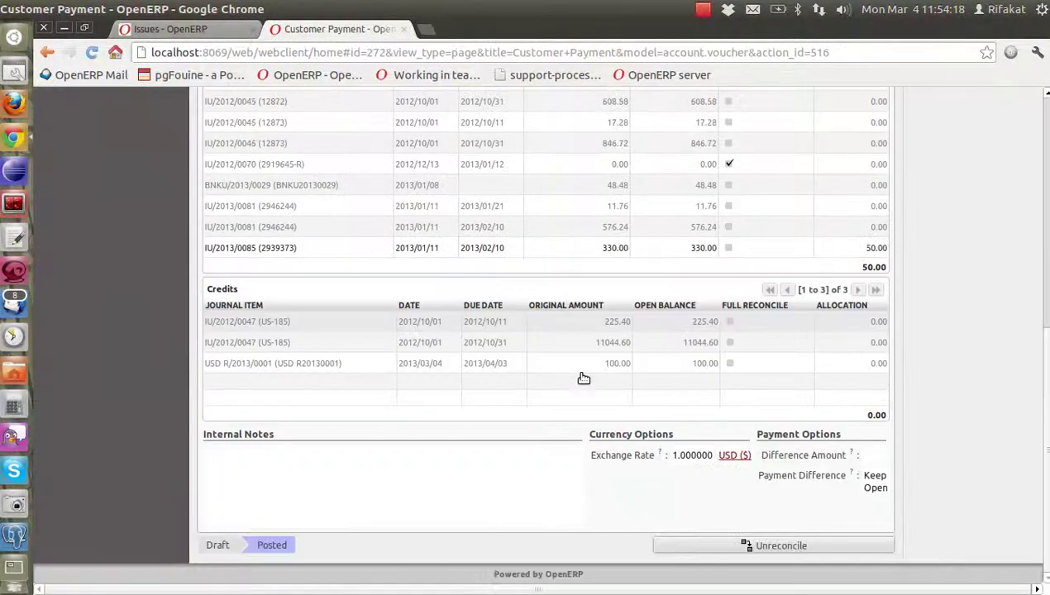
# Step: Unreconcile and cancel both IVGSTORES LLC customer payments, the 50.00 USD one and the zero-amount one
pyautogui.click(748, 545)
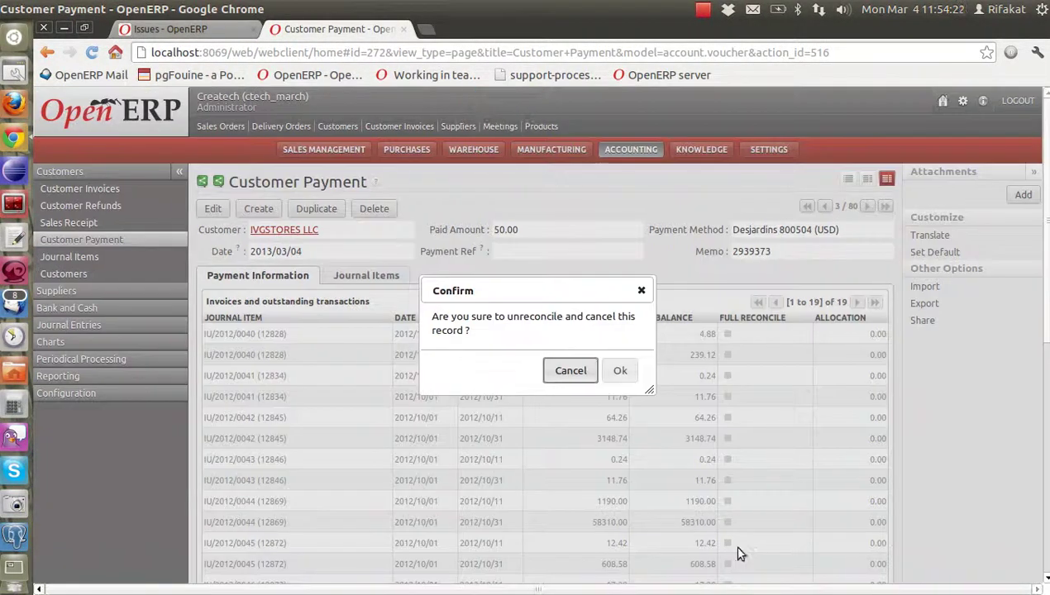
pyautogui.click(621, 371)
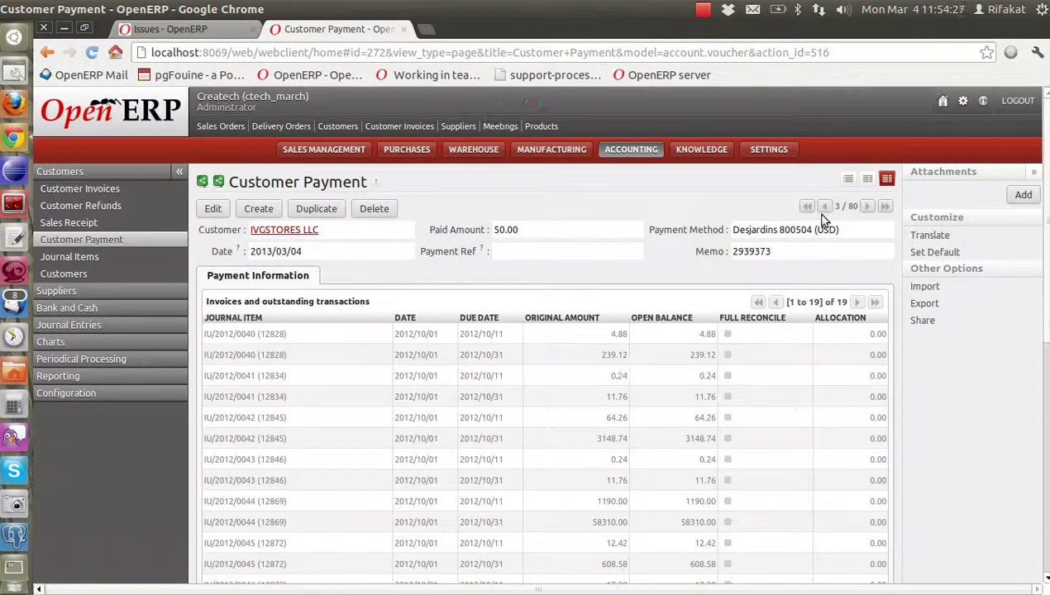
pyautogui.click(825, 207)
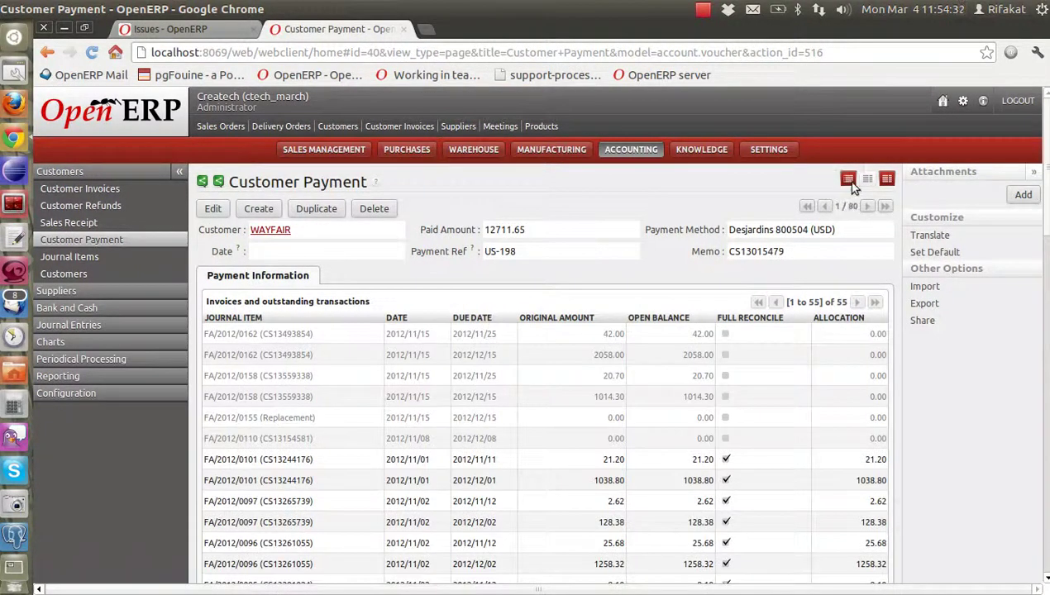
pyautogui.click(847, 179)
pyautogui.click(511, 385)
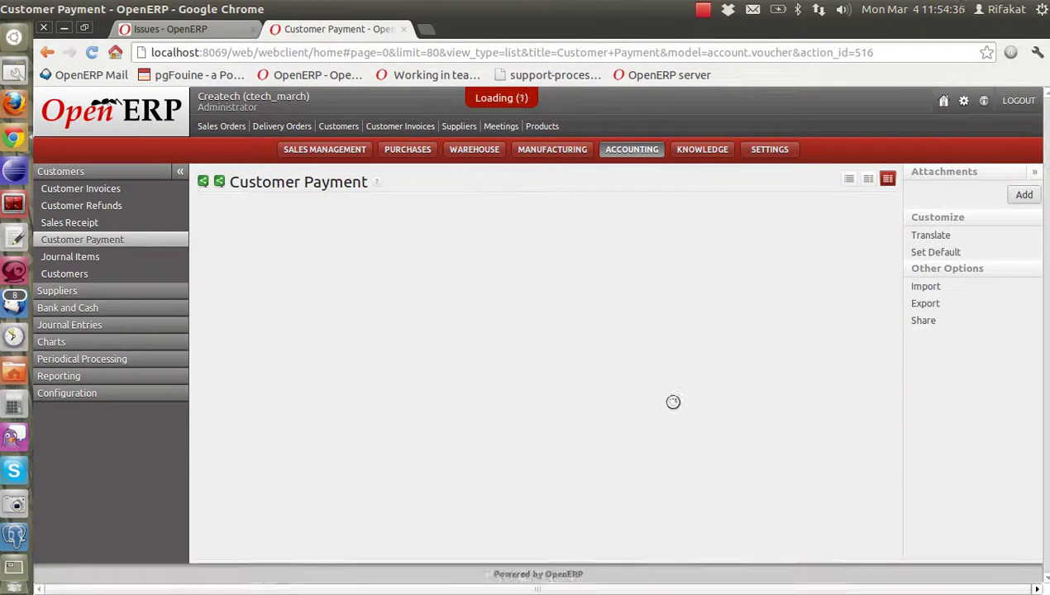
pyautogui.scroll(-5, 675, 404)
pyautogui.scroll(-3, 674, 405)
pyautogui.click(780, 546)
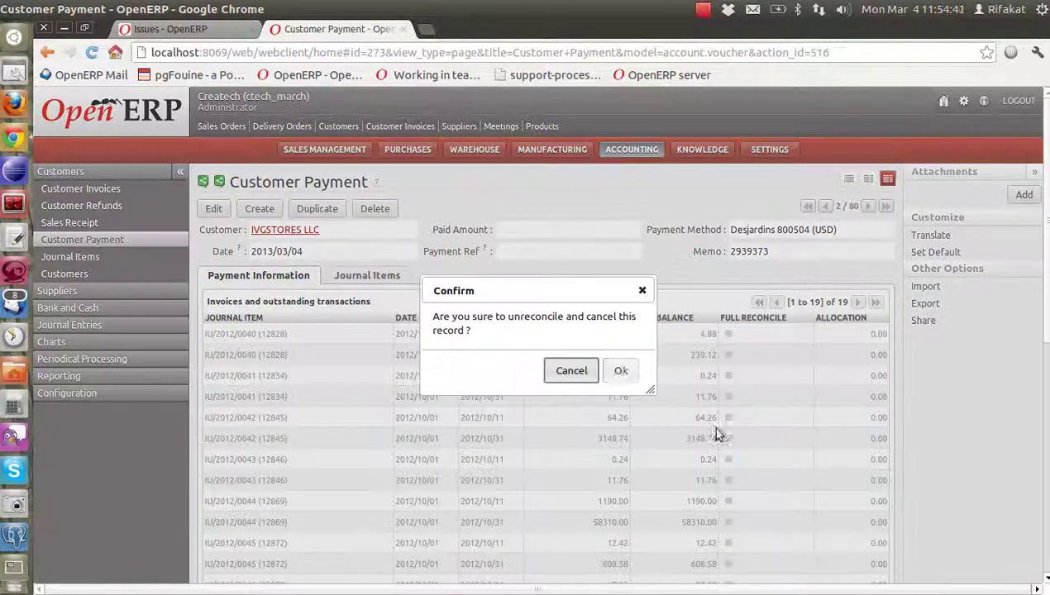
pyautogui.click(622, 372)
# Step: Try to cancel the open USD customer refund of IVGSTORES LLC
pyautogui.click(81, 206)
pyautogui.click(404, 364)
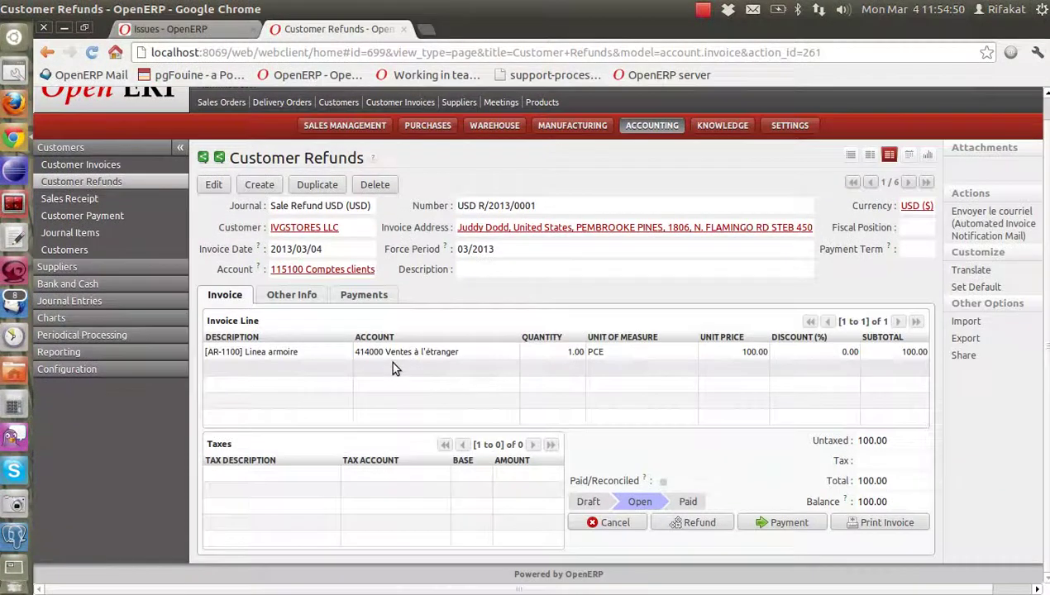
pyautogui.click(610, 520)
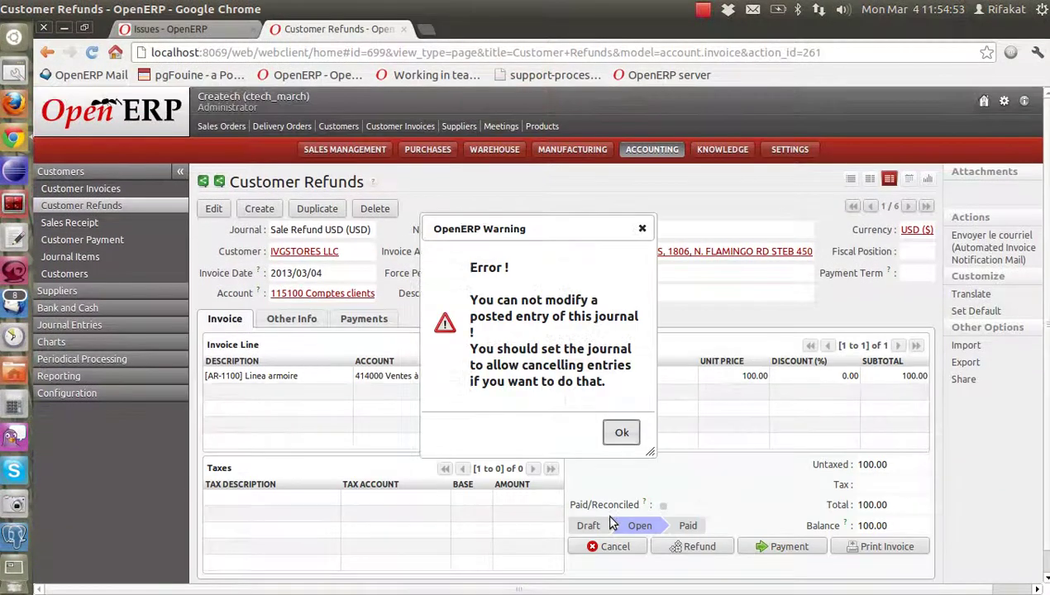
pyautogui.click(620, 432)
# Step: Enable Allow Cancelling Entries on the Sale Refund USD journal in the accounting configuration and save it
pyautogui.click(82, 394)
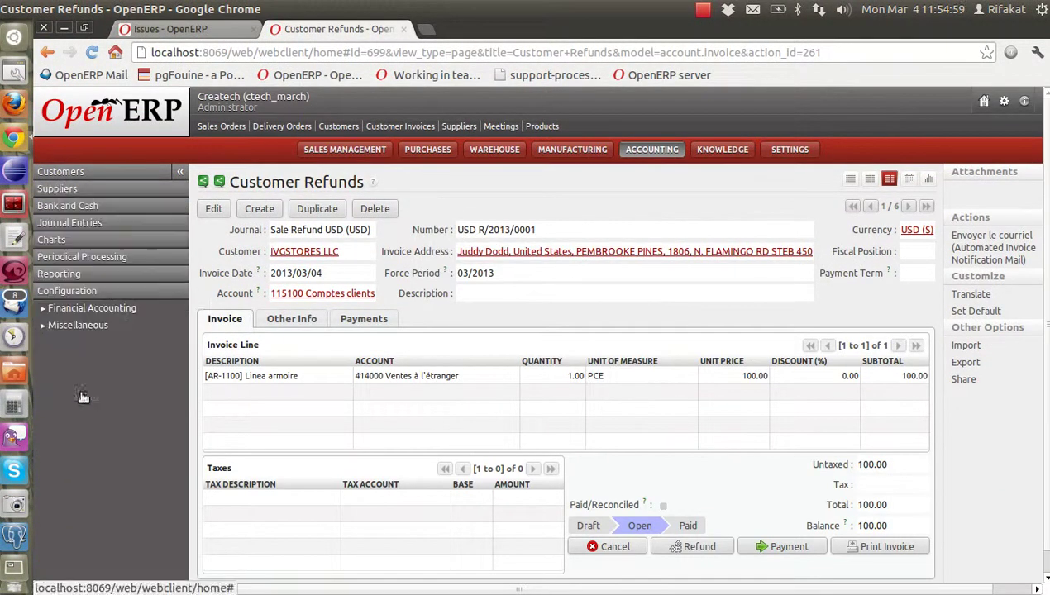
pyautogui.click(86, 366)
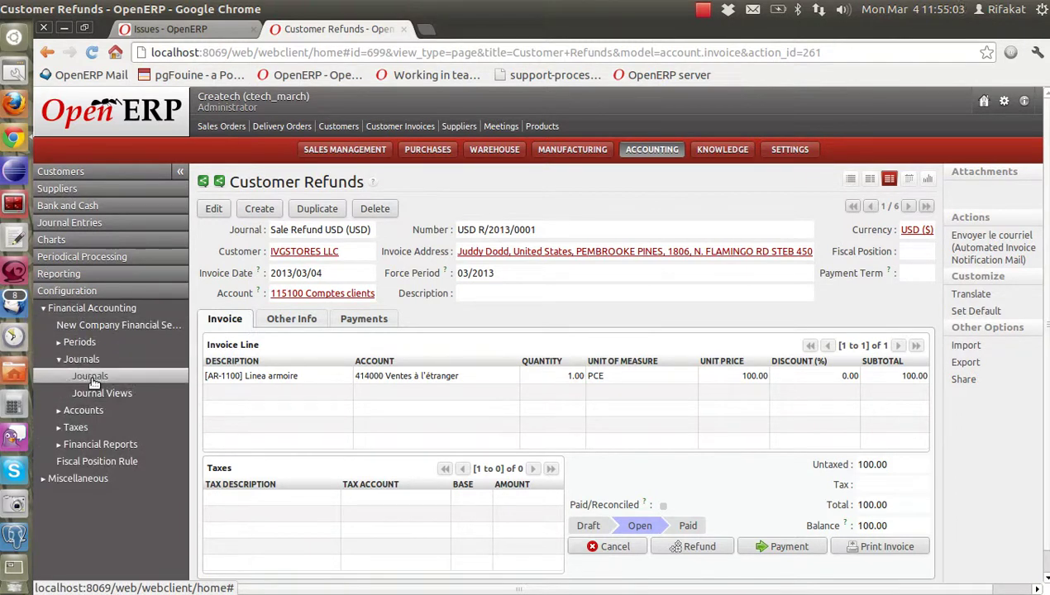
pyautogui.click(86, 377)
pyautogui.click(339, 484)
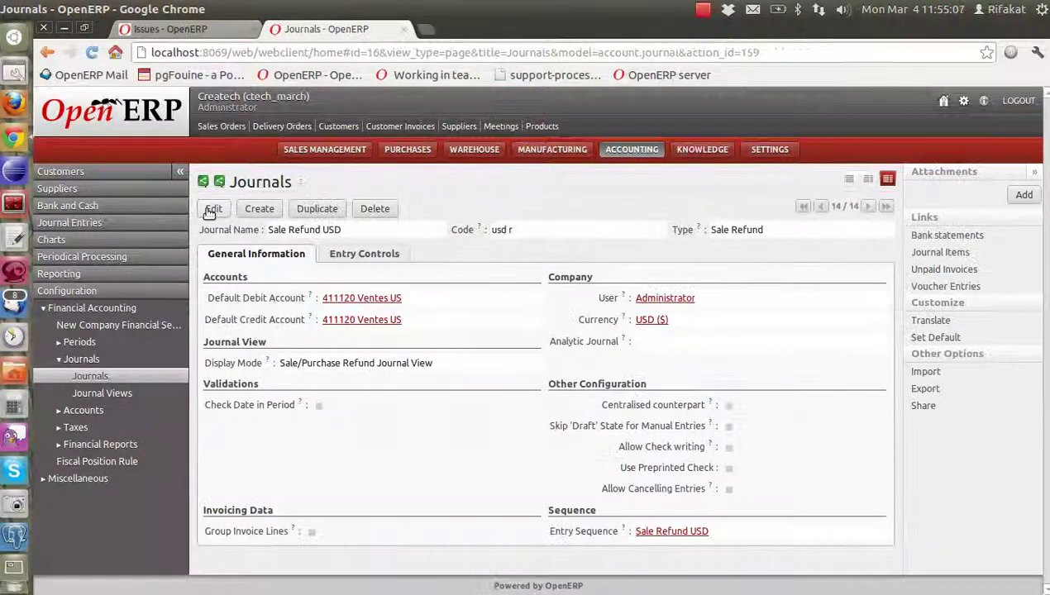
pyautogui.click(211, 208)
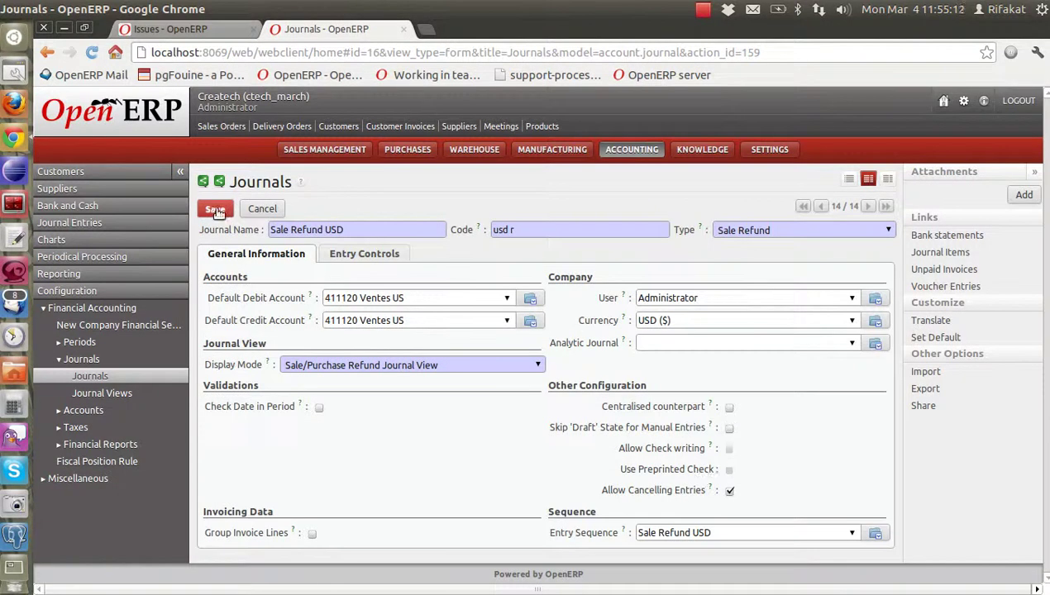
pyautogui.click(212, 208)
# Step: Cancel the IVGSTORES LLC USD customer refund and reset it to draft
pyautogui.click(60, 171)
pyautogui.click(81, 203)
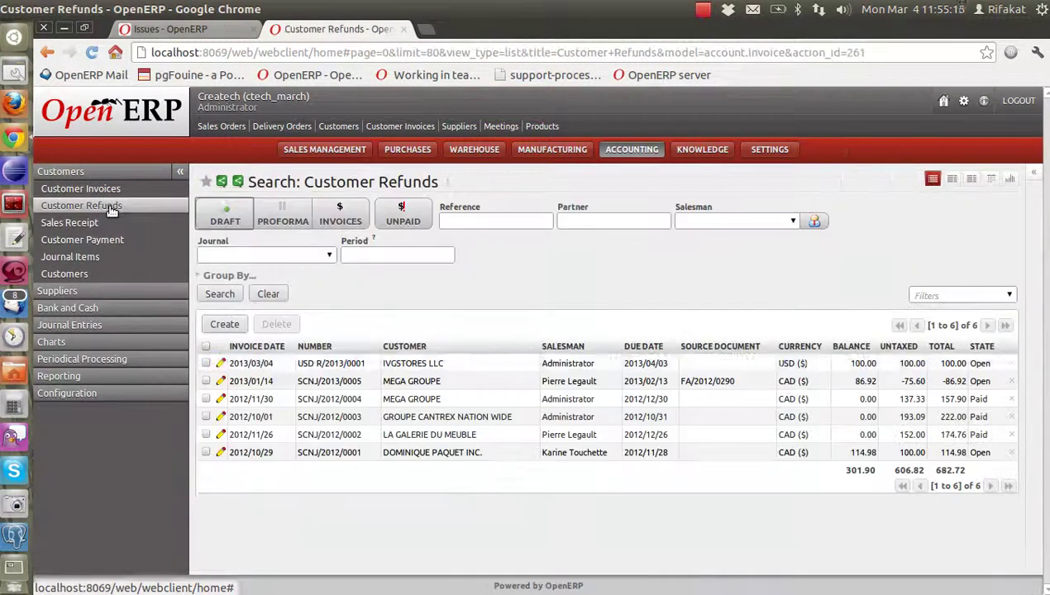
pyautogui.click(291, 369)
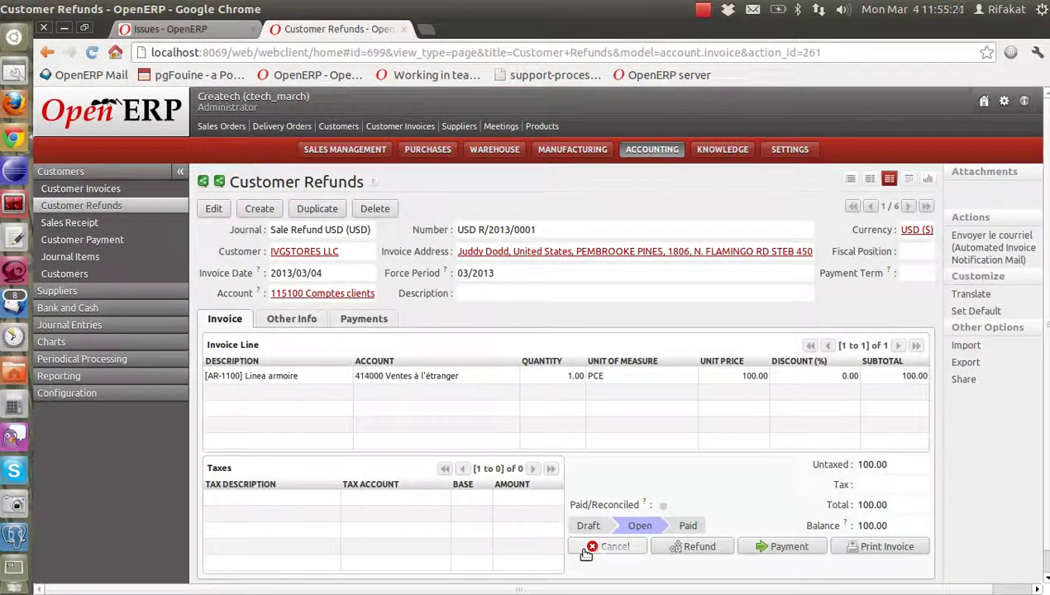
pyautogui.click(585, 553)
pyautogui.click(603, 552)
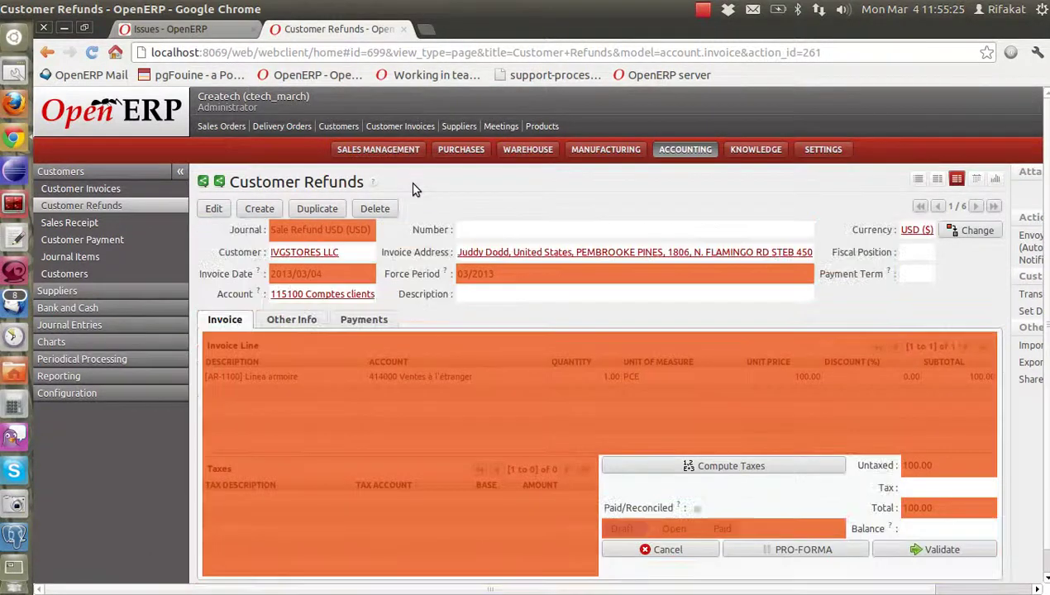
# Step: Set the refund's fiscal position to Régime Provinces Harmonisées (13.5%) and payment term to 2% - 15 days / Net 30 days, and save it
pyautogui.click(214, 208)
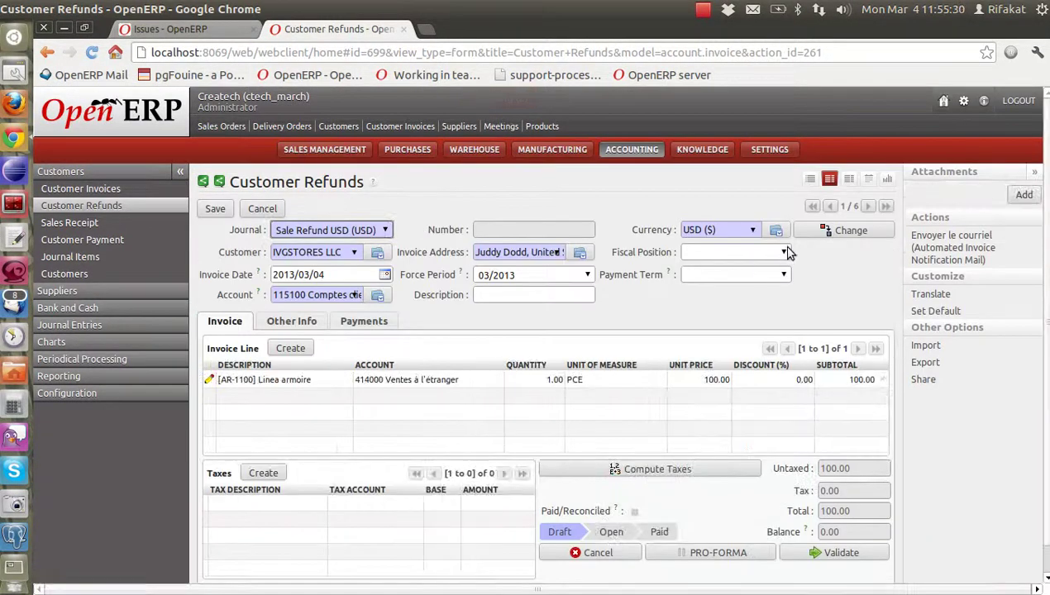
pyautogui.click(785, 252)
pyautogui.click(783, 319)
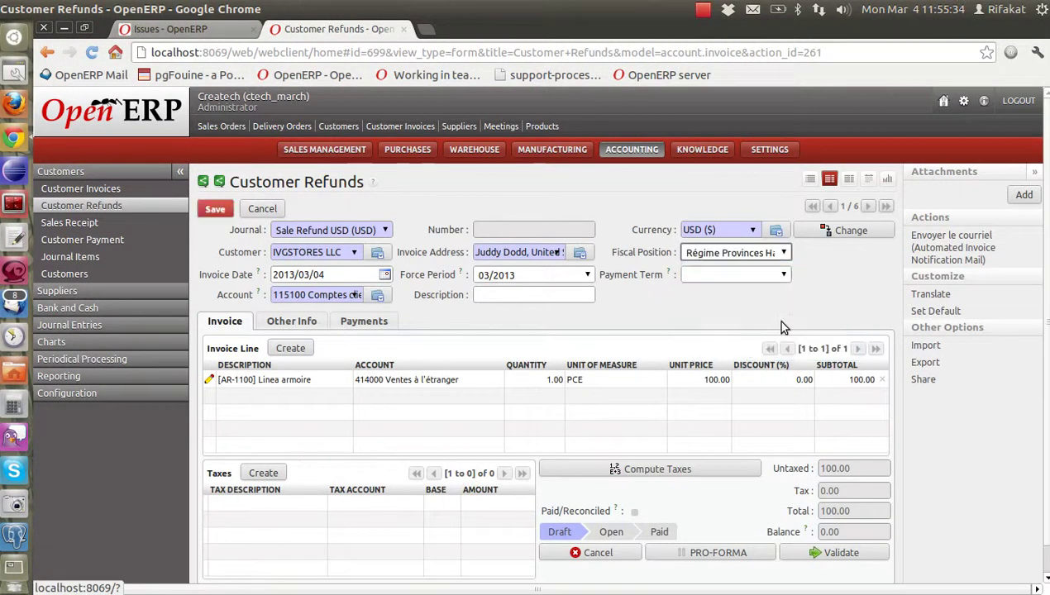
pyautogui.click(768, 250)
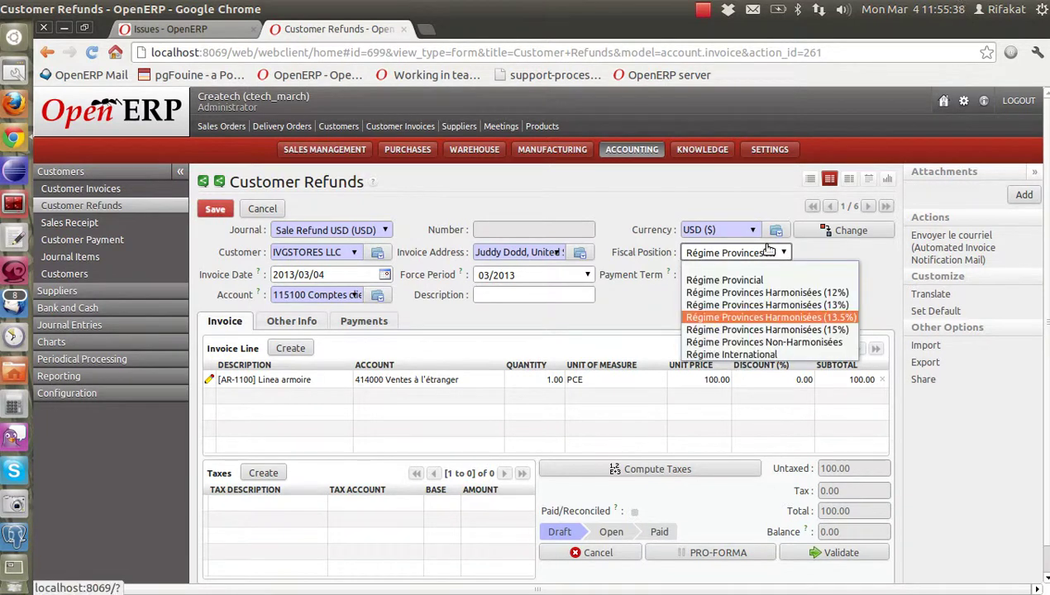
pyautogui.click(786, 274)
pyautogui.click(786, 274)
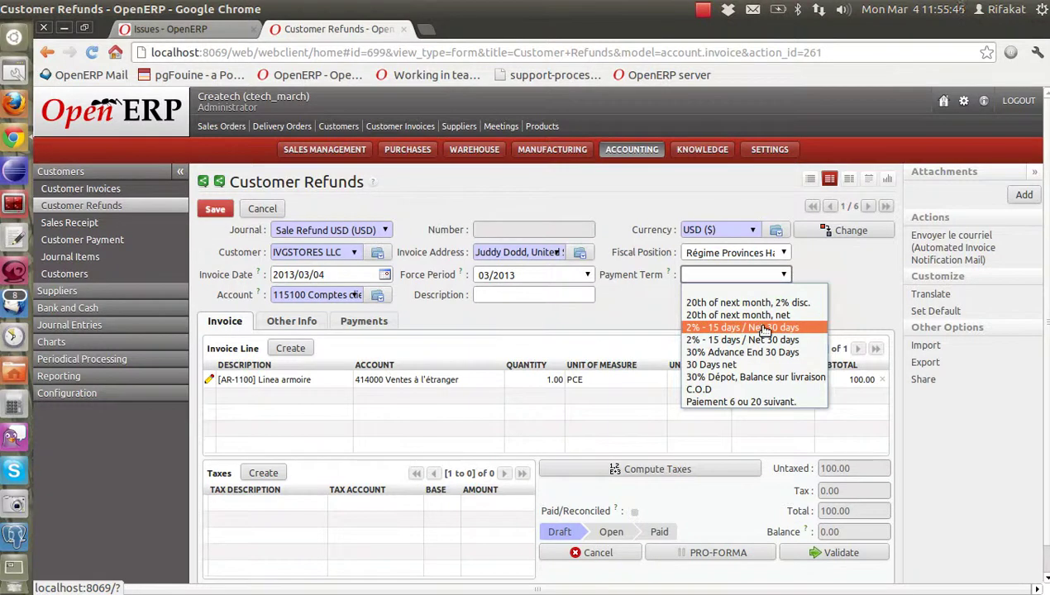
pyautogui.click(787, 338)
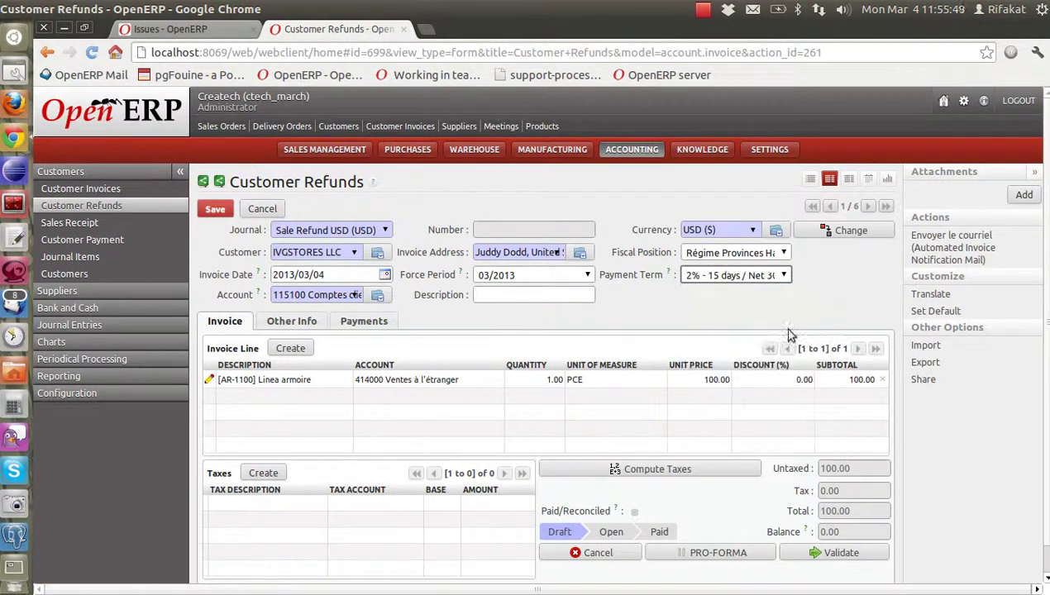
pyautogui.click(785, 253)
pyautogui.click(785, 254)
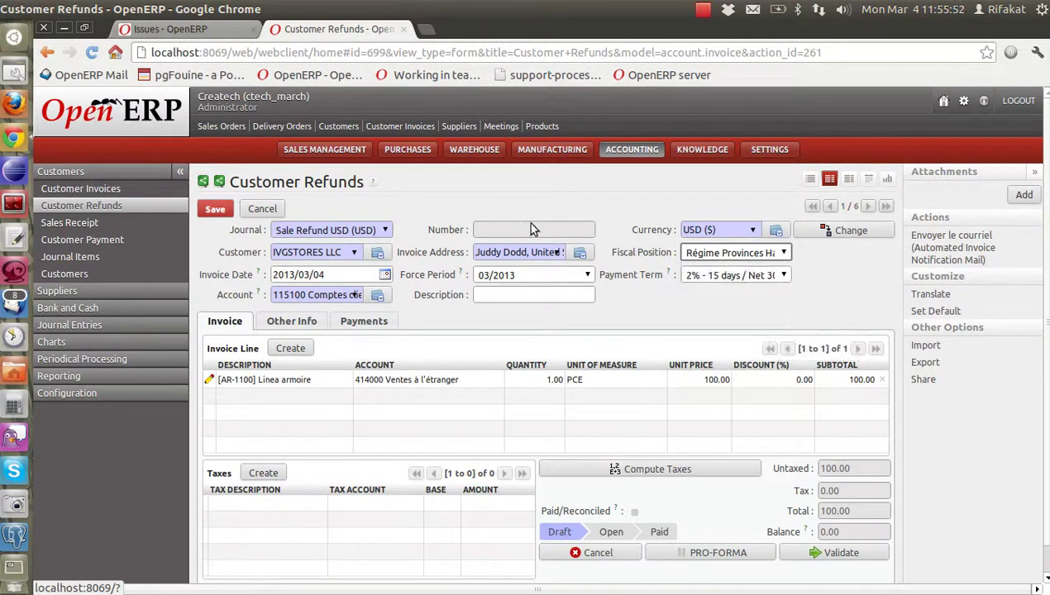
pyautogui.click(225, 207)
# Step: Examine the fiscal position and payment term on the open MEGA GROUPE refund and a paid IVGSTORES LLC invoice
pyautogui.click(940, 180)
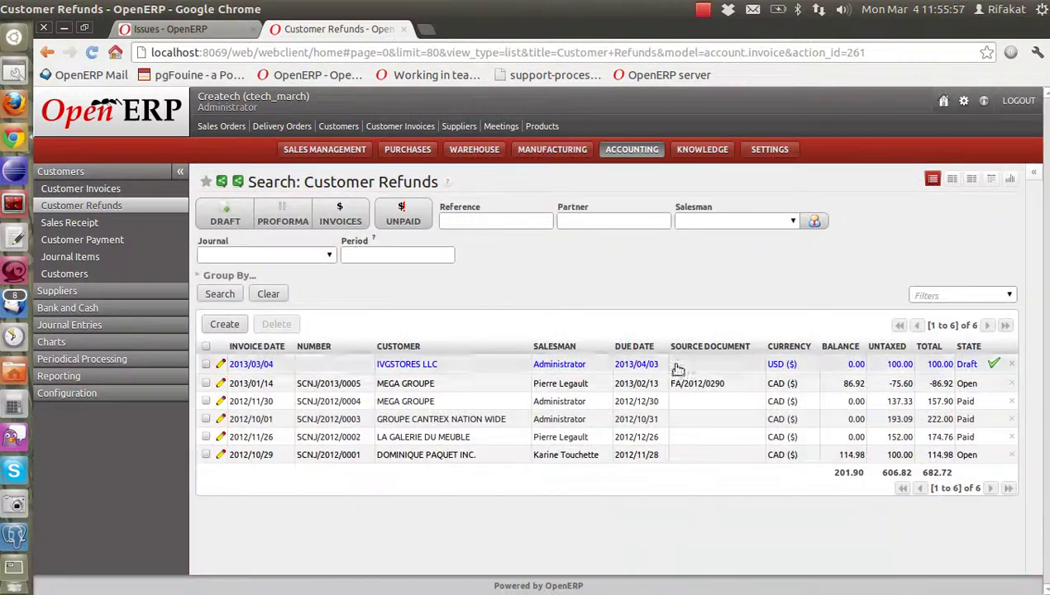
pyautogui.click(624, 309)
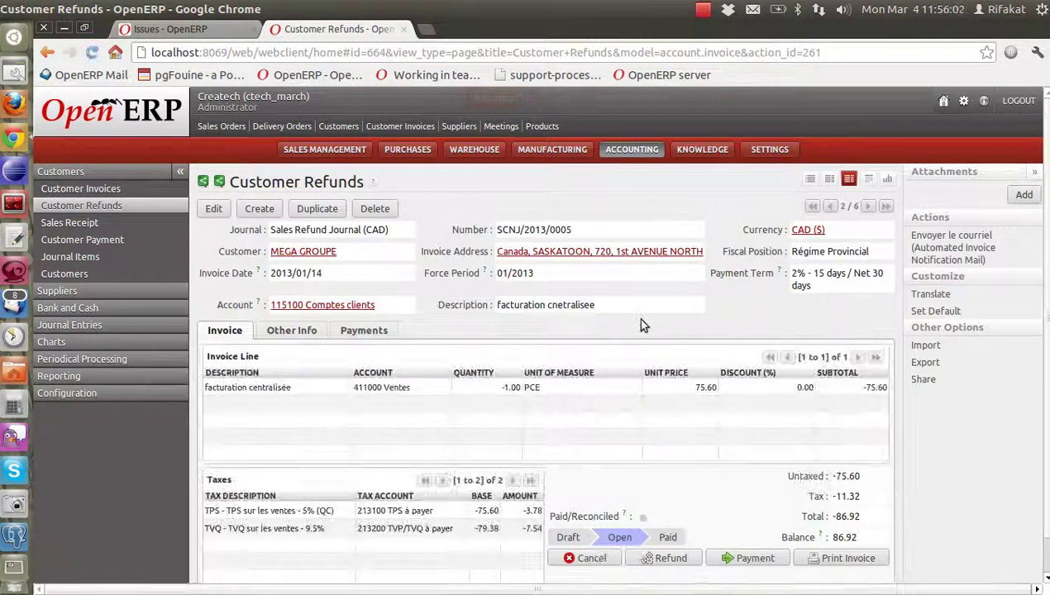
pyautogui.click(81, 188)
pyautogui.scroll(-3, 376, 395)
pyautogui.scroll(-3, 376, 395)
pyautogui.scroll(-2, 440, 511)
pyautogui.click(435, 538)
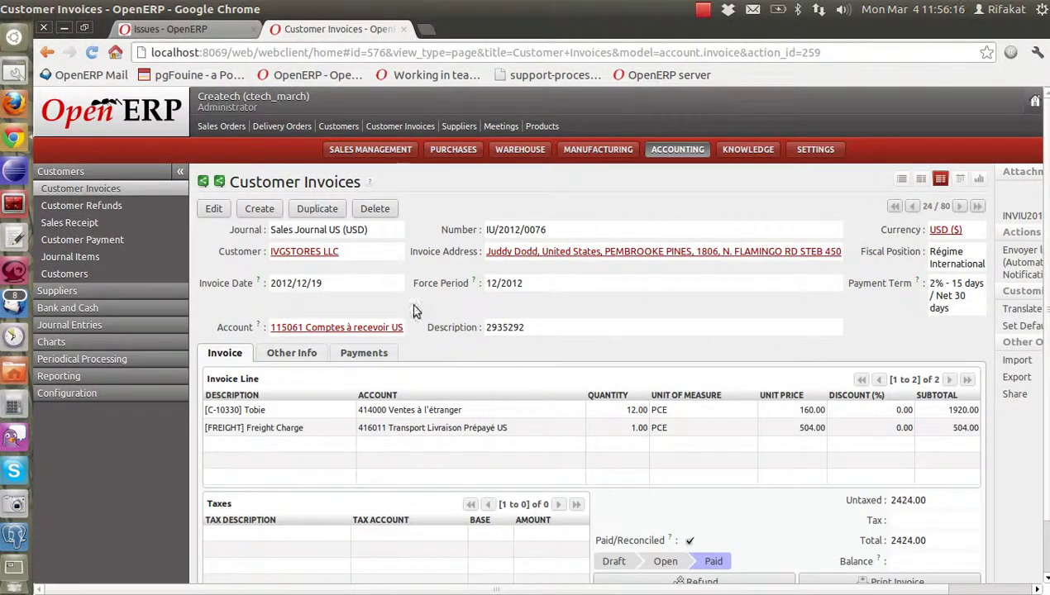
# Step: Set the fiscal position of the draft IVGSTORES LLC refund to Régime International and save it
pyautogui.click(141, 206)
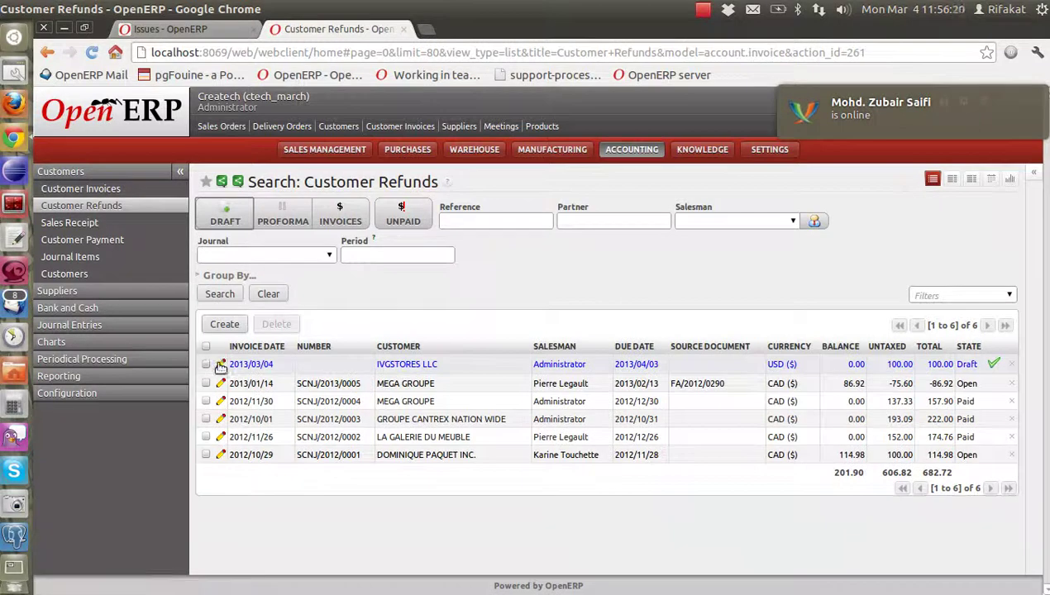
pyautogui.click(220, 366)
pyautogui.click(784, 253)
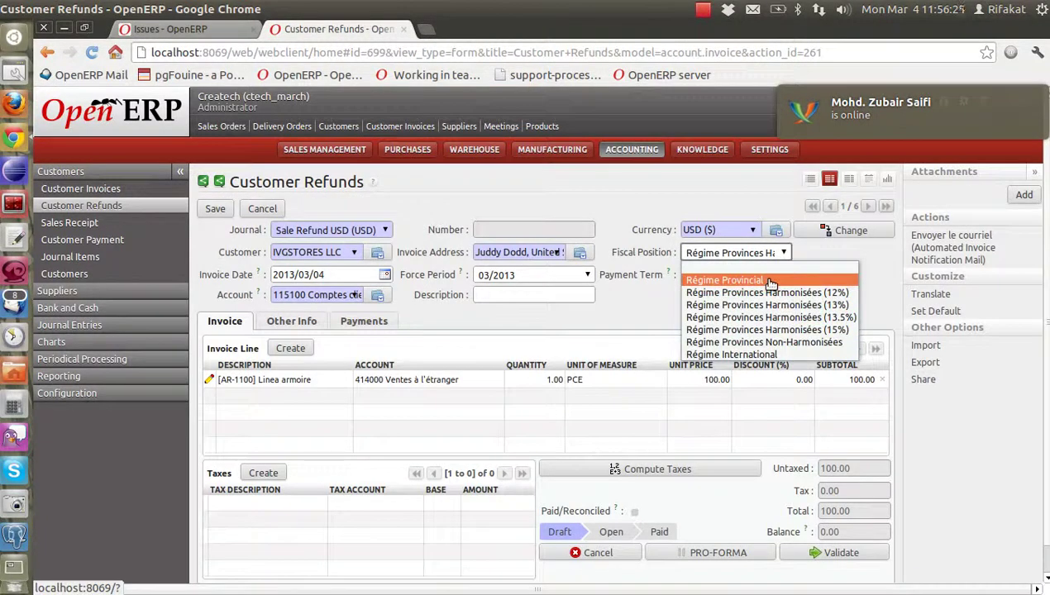
pyautogui.click(752, 354)
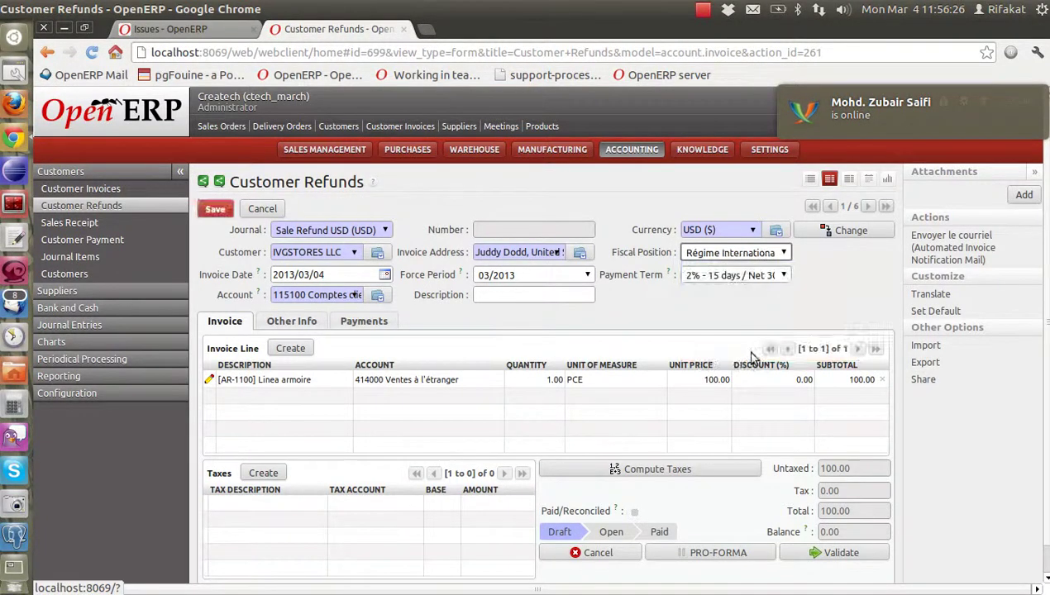
pyautogui.click(221, 212)
# Step: Open the saved IVGSTORES LLC refund and validate it
pyautogui.click(452, 366)
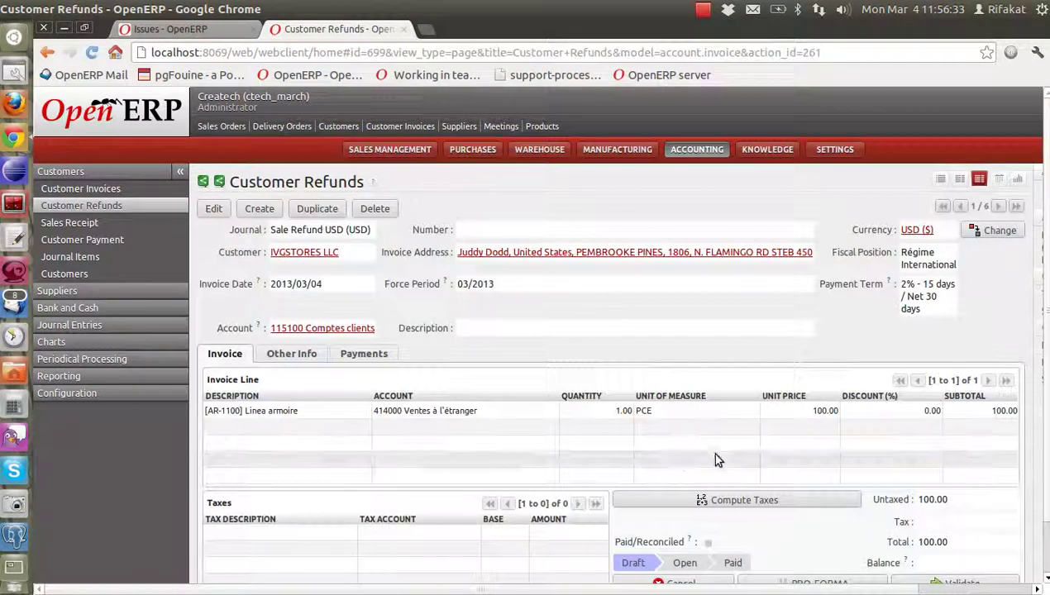
pyautogui.scroll(-2, 721, 460)
pyautogui.click(910, 530)
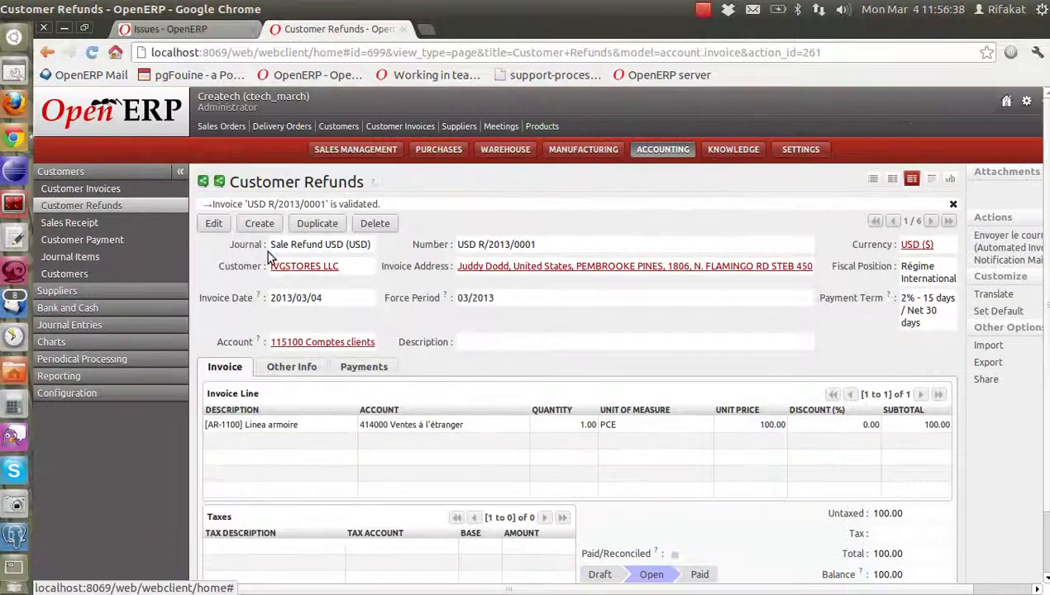
# Step: Cancel the open 330.00 USD IVGSTORES LLC customer invoice and reset it to draft for editing
pyautogui.click(159, 191)
pyautogui.click(396, 348)
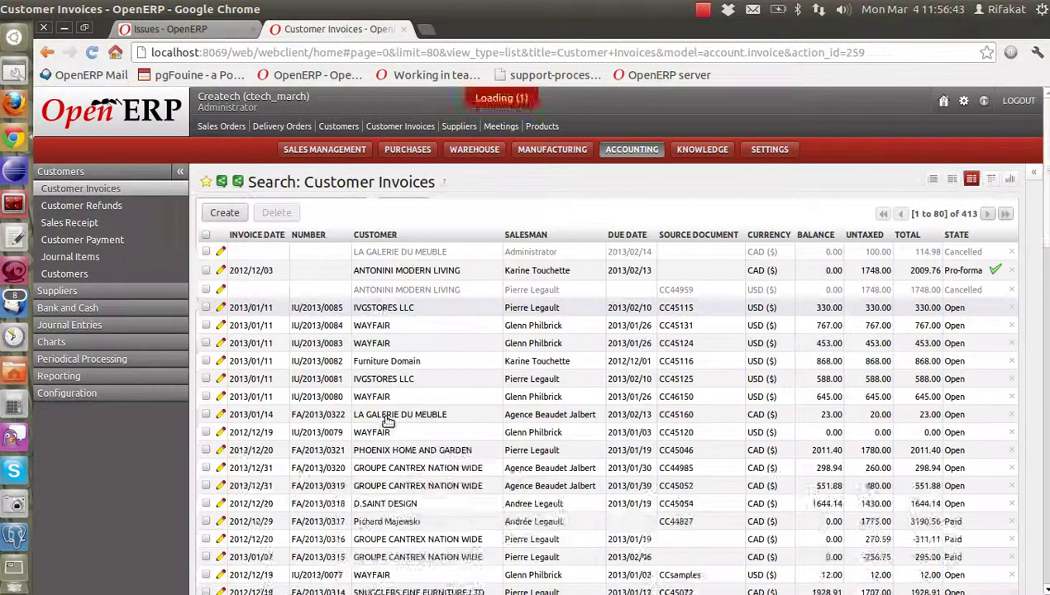
pyautogui.click(607, 546)
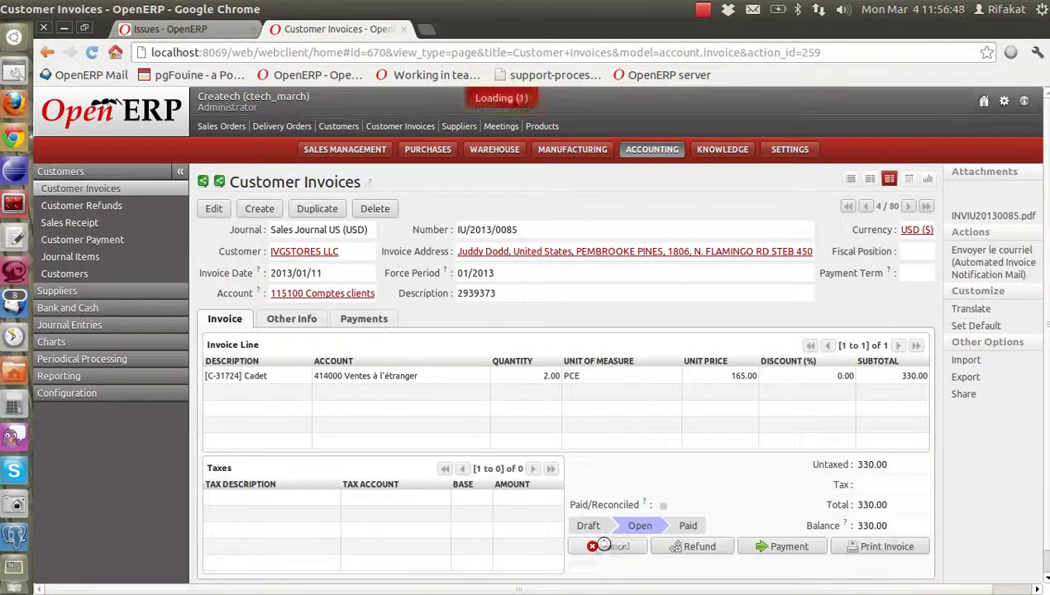
pyautogui.click(606, 547)
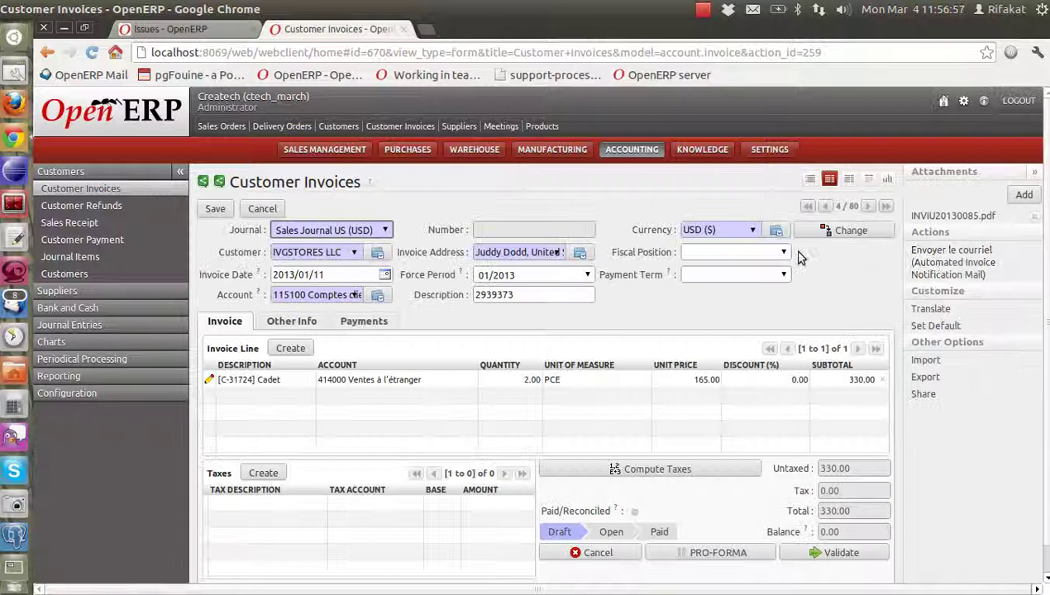
# Step: Set the invoice's fiscal position to Régime International and payment term to 2% - 15 days / Net 30 days, save and validate it
pyautogui.click(783, 251)
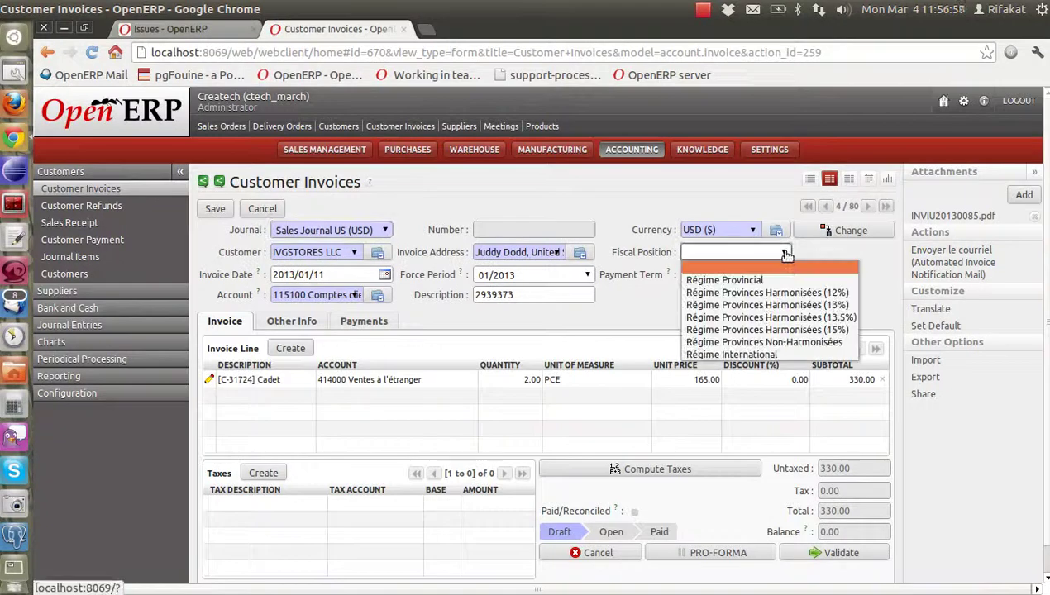
pyautogui.click(762, 355)
pyautogui.click(782, 273)
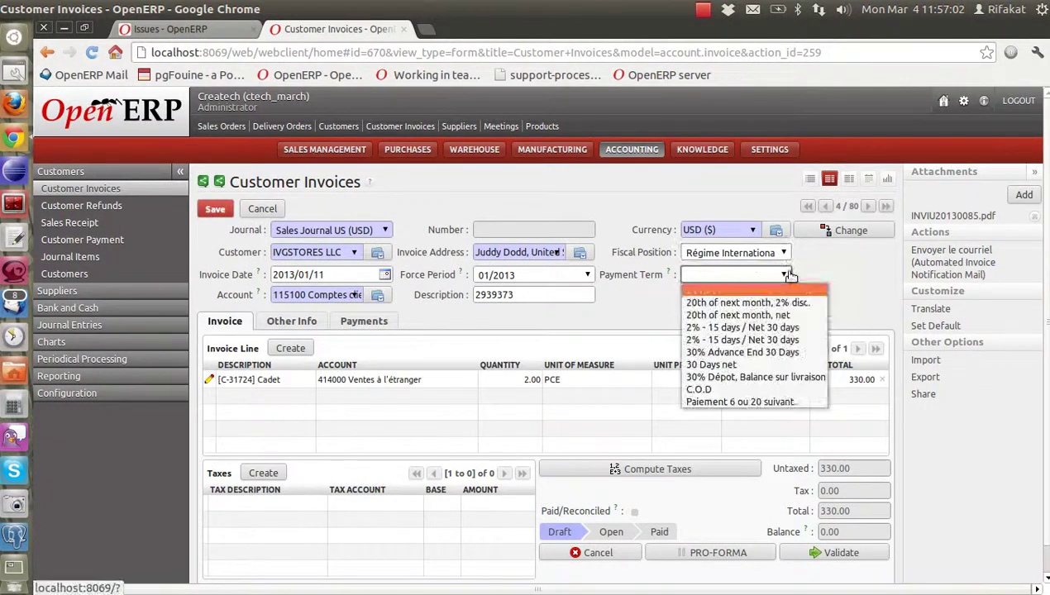
pyautogui.click(773, 328)
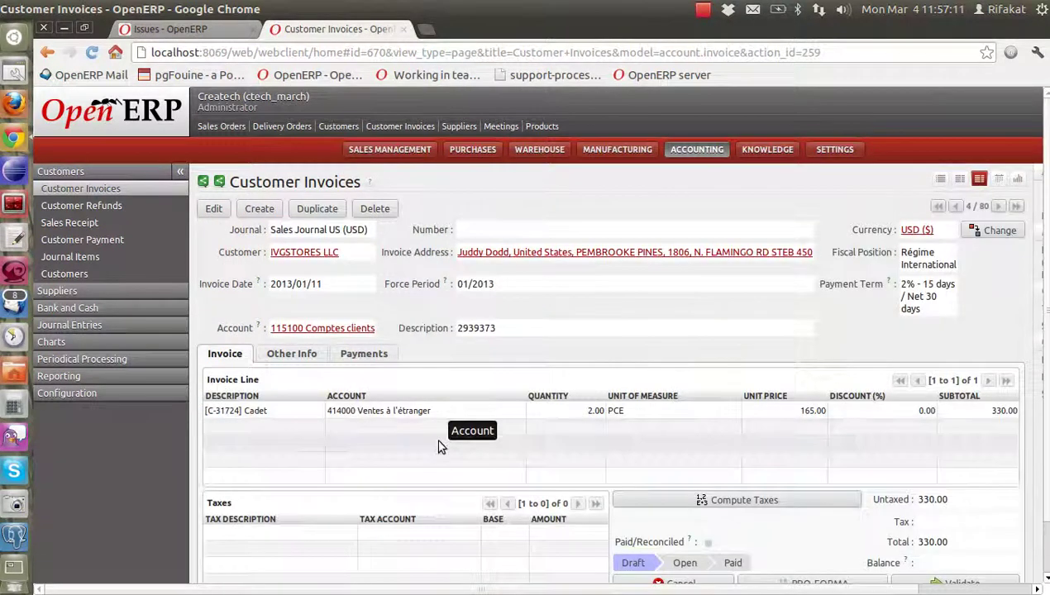
pyautogui.scroll(-1, 907, 558)
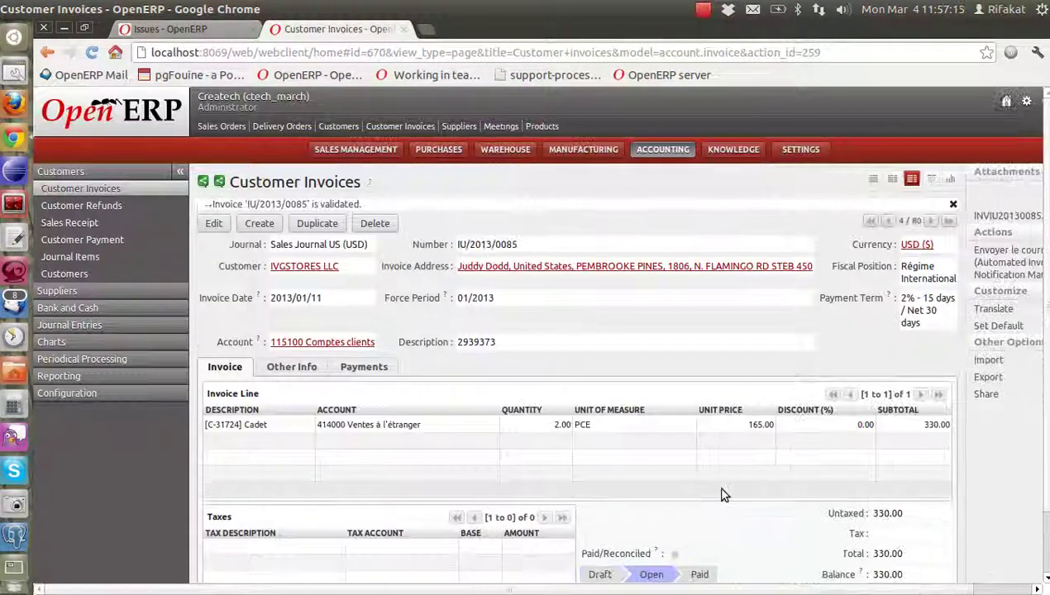
# Step: Start a payment on the open 330.00 USD IVGSTORES LLC invoice with a paid amount of 50.00
pyautogui.scroll(-1, 792, 526)
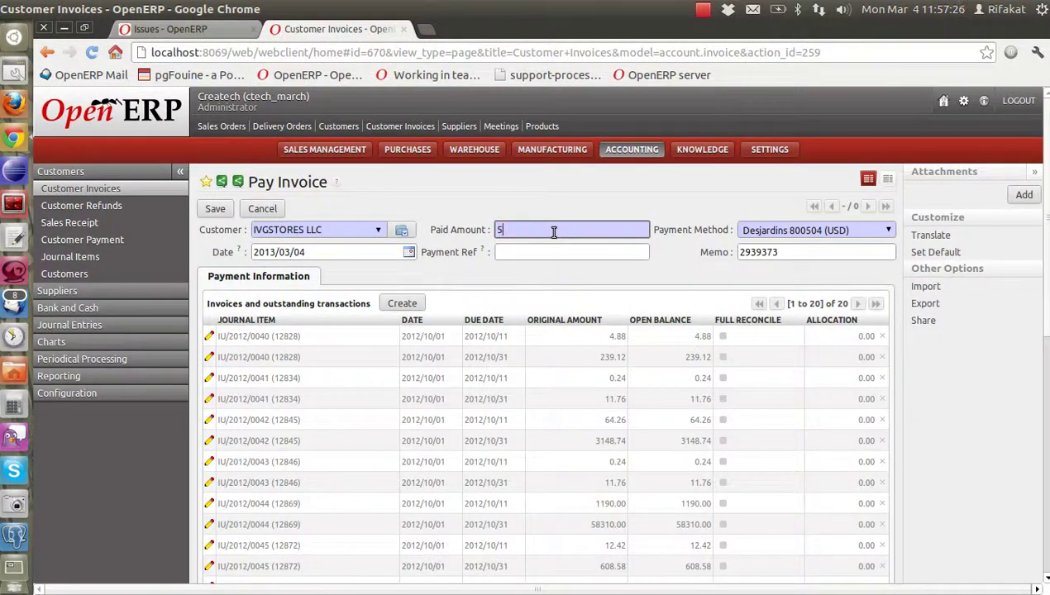
pyautogui.write('6.60')
pyautogui.press('Tab')
pyautogui.scroll(-5, 668, 351)
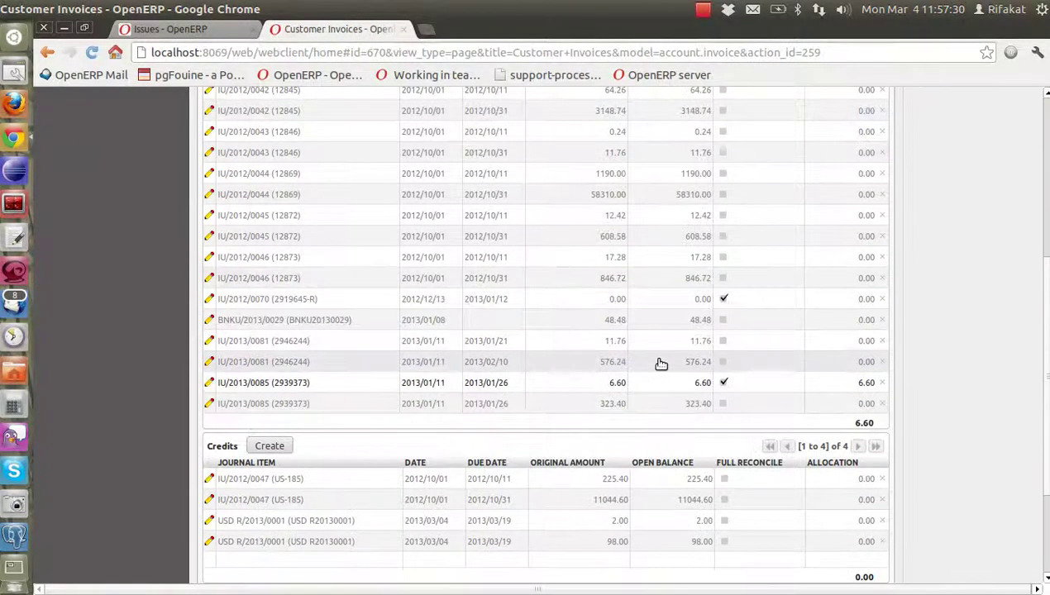
# Step: Remove the full reconciliation from the invoice's 6.60 line, allocate 50.00 to its 323.40 line and validate the payment
pyautogui.click(209, 383)
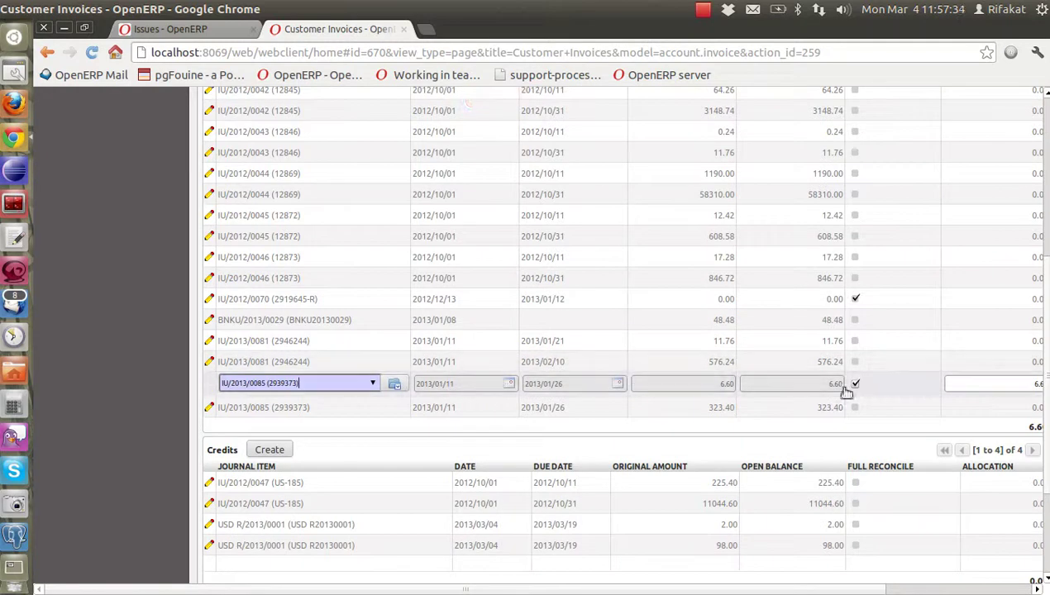
pyautogui.press('Return')
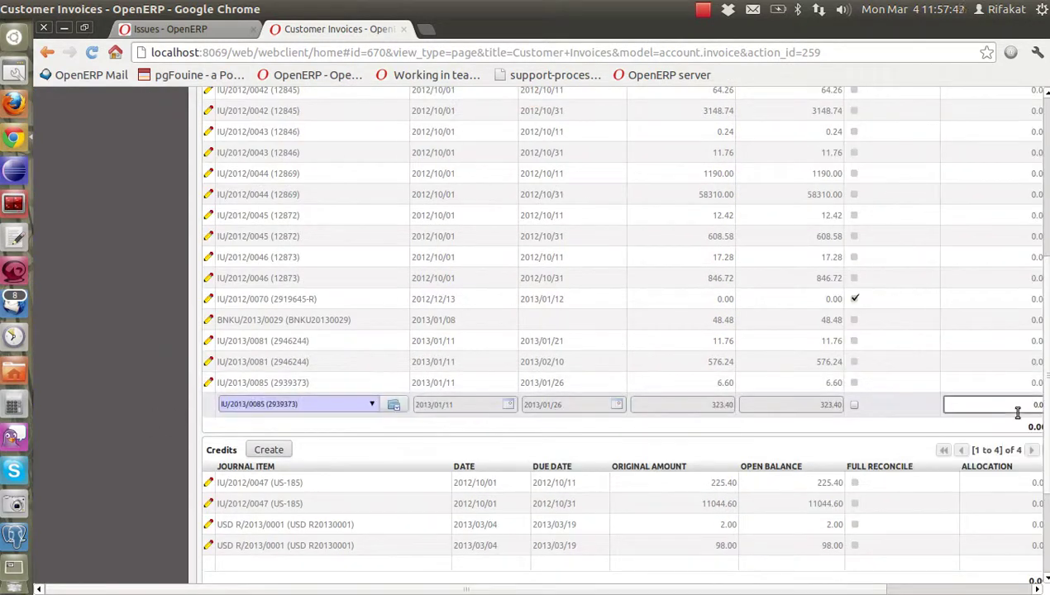
pyautogui.click(1016, 405)
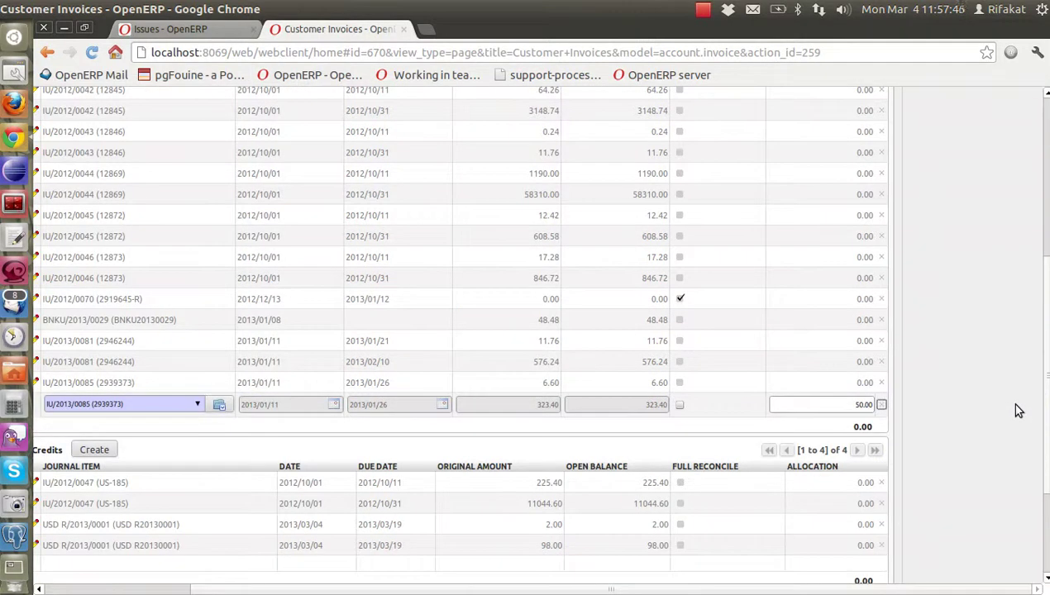
pyautogui.press('Return')
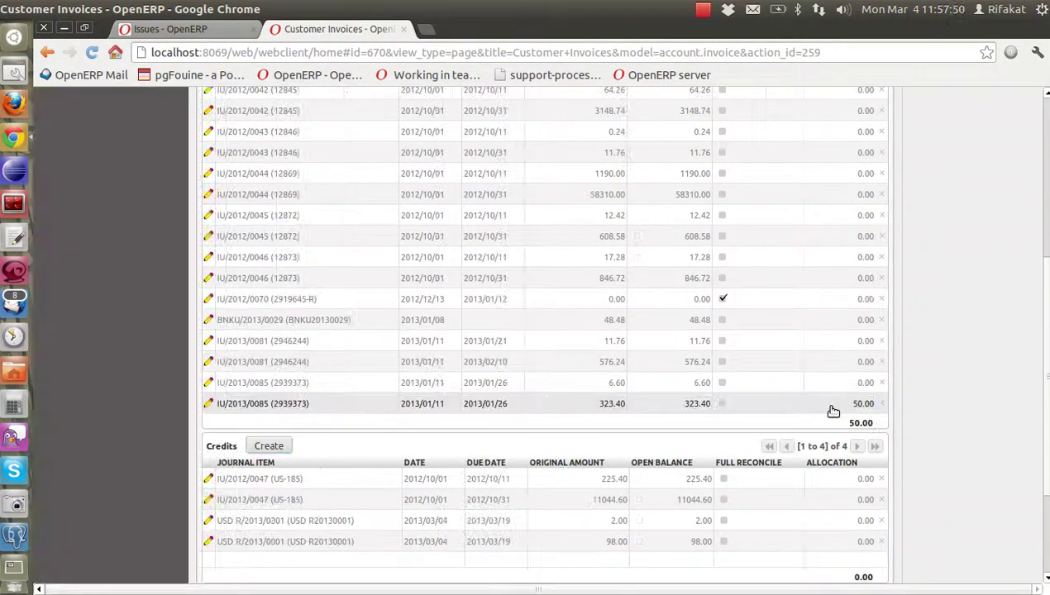
pyautogui.scroll(-3, 831, 410)
pyautogui.click(773, 545)
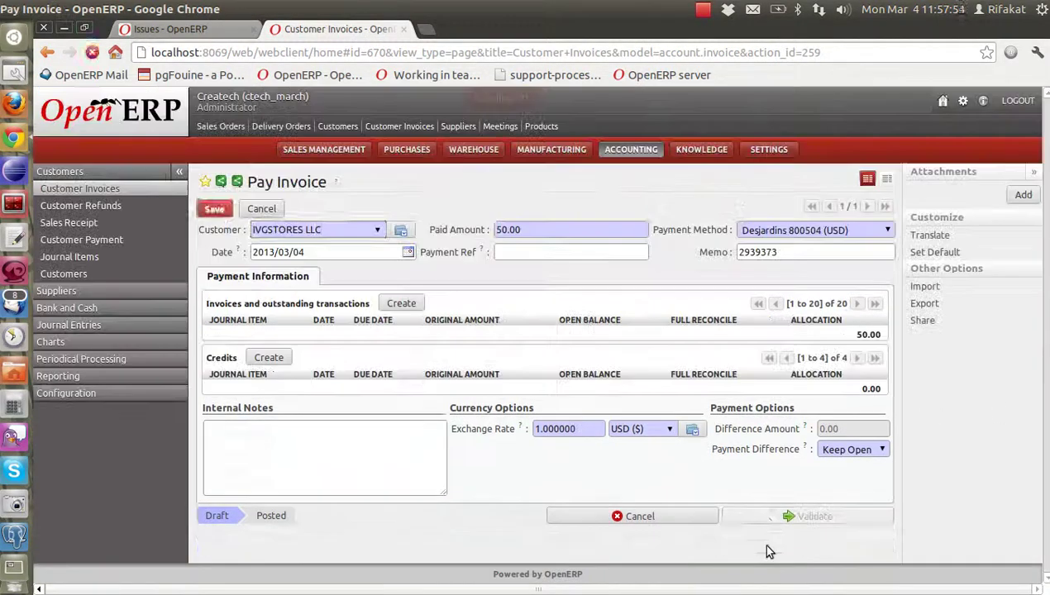
# Step: Check the balances in the customer invoice and refund lists, and start another payment on the 330.00 USD IVGSTORES LLC invoice
pyautogui.click(78, 192)
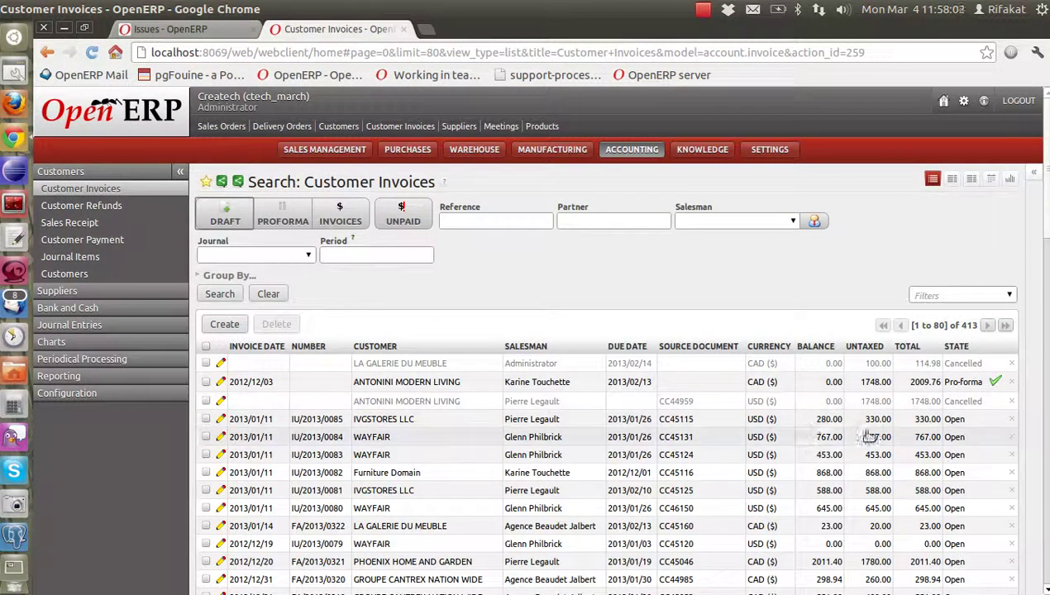
pyautogui.click(71, 206)
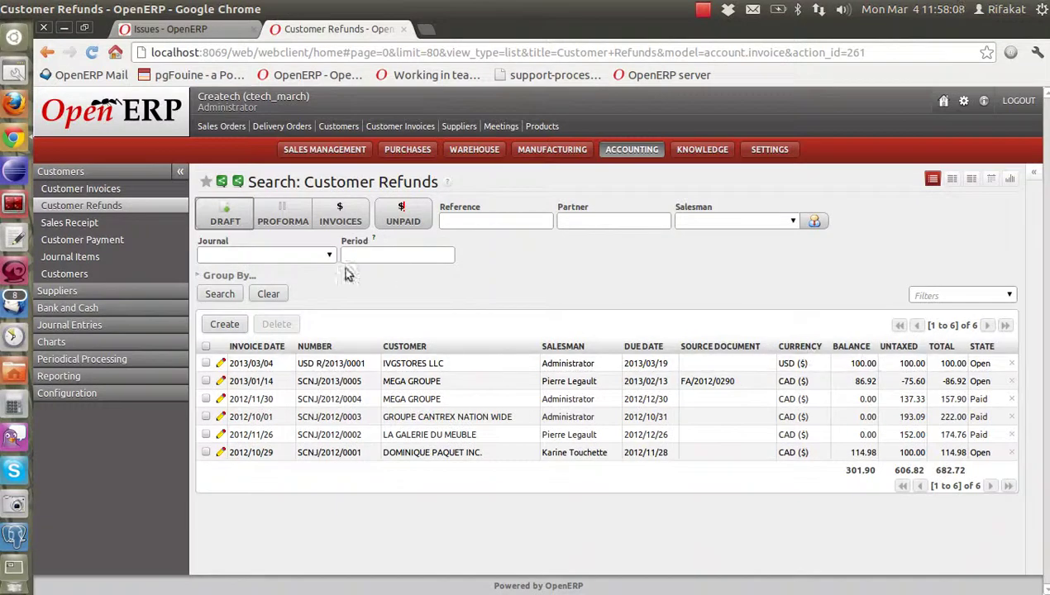
pyautogui.click(120, 192)
pyautogui.click(639, 425)
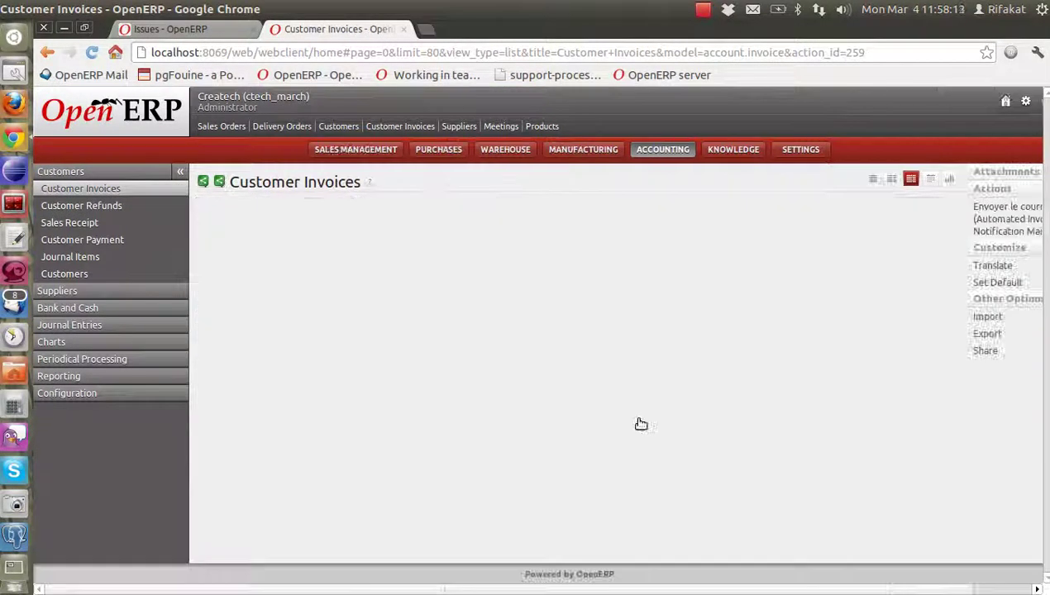
pyautogui.click(803, 582)
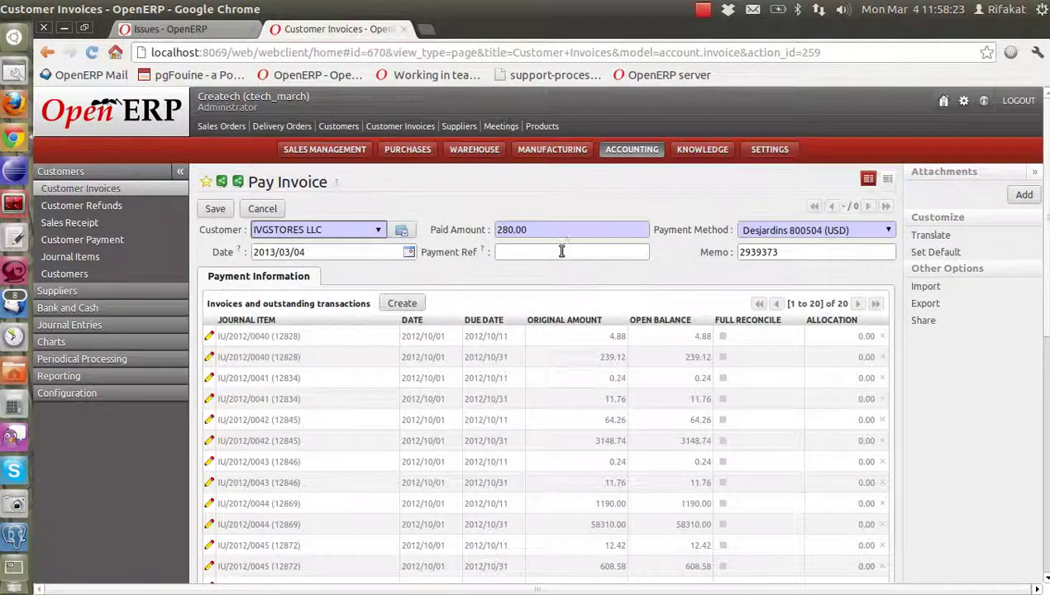
# Step: Set the paid amount to 0 and allocate 100.00 to the invoice's 323.40 line
pyautogui.scroll(-4, 560, 248)
pyautogui.scroll(4, 554, 239)
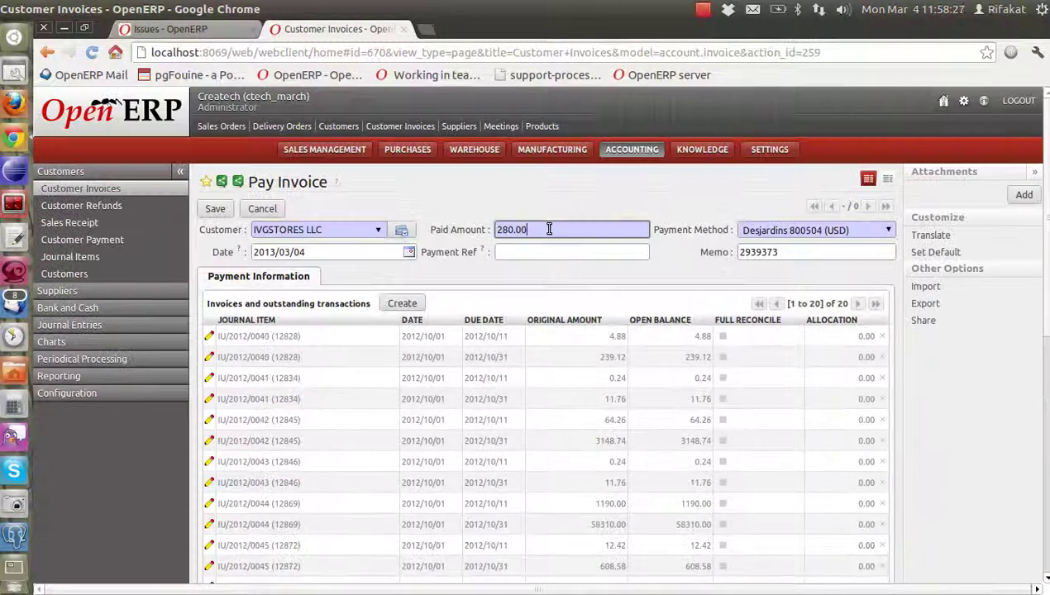
pyautogui.write('0')
pyautogui.scroll(-8, 431, 383)
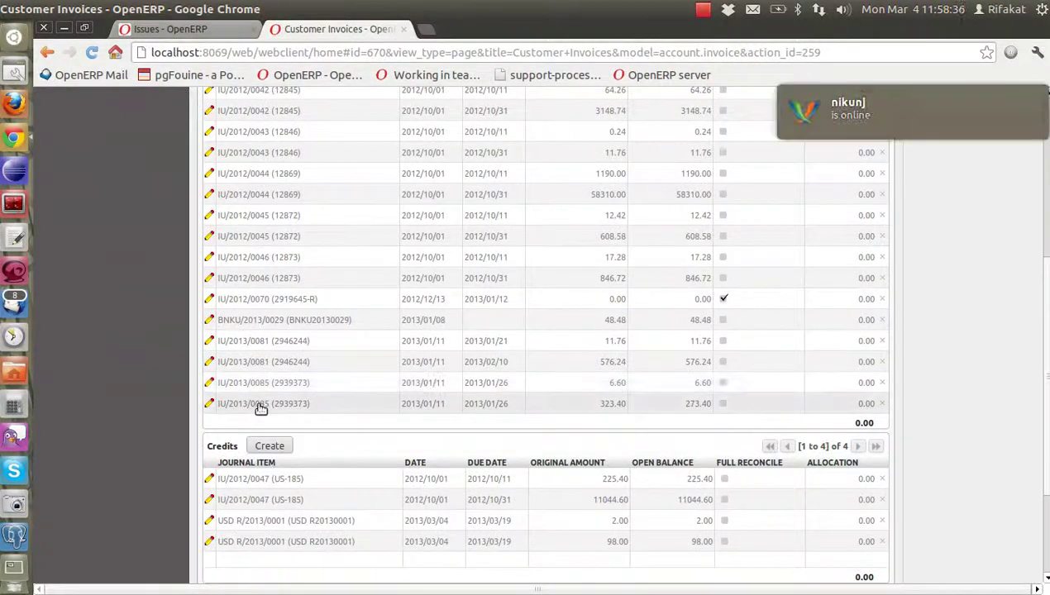
pyautogui.click(216, 403)
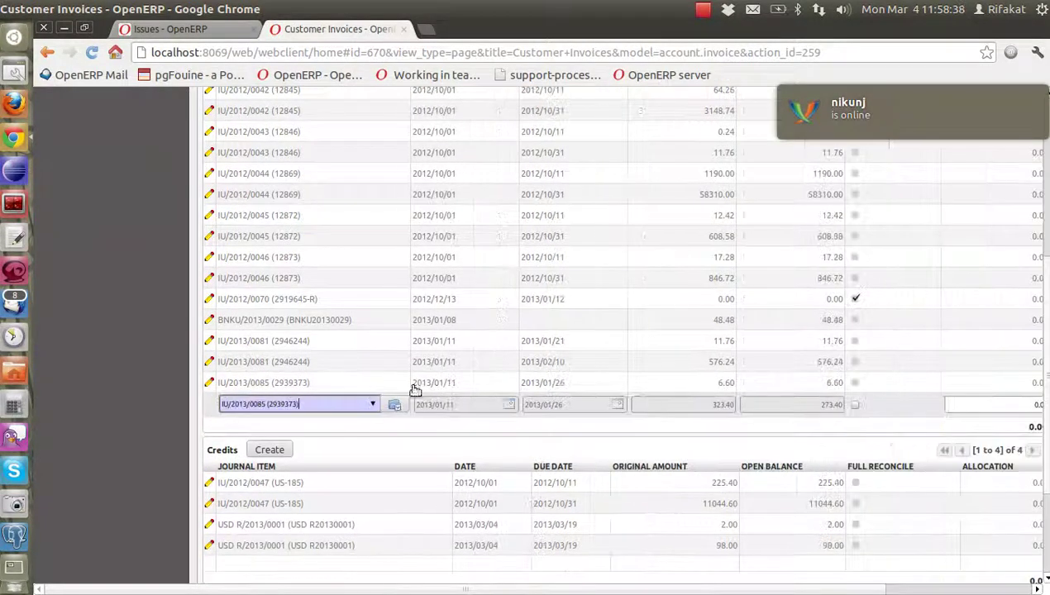
pyautogui.click(977, 412)
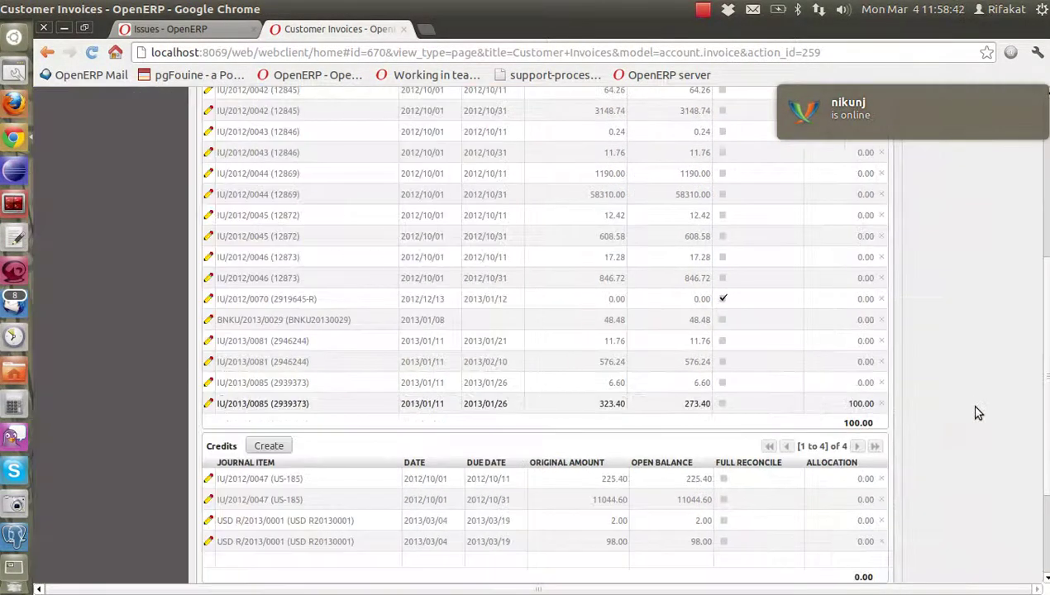
# Step: Fully reconcile the refund's 2.00 and 98.00 credit lines and validate the payment
pyautogui.click(211, 520)
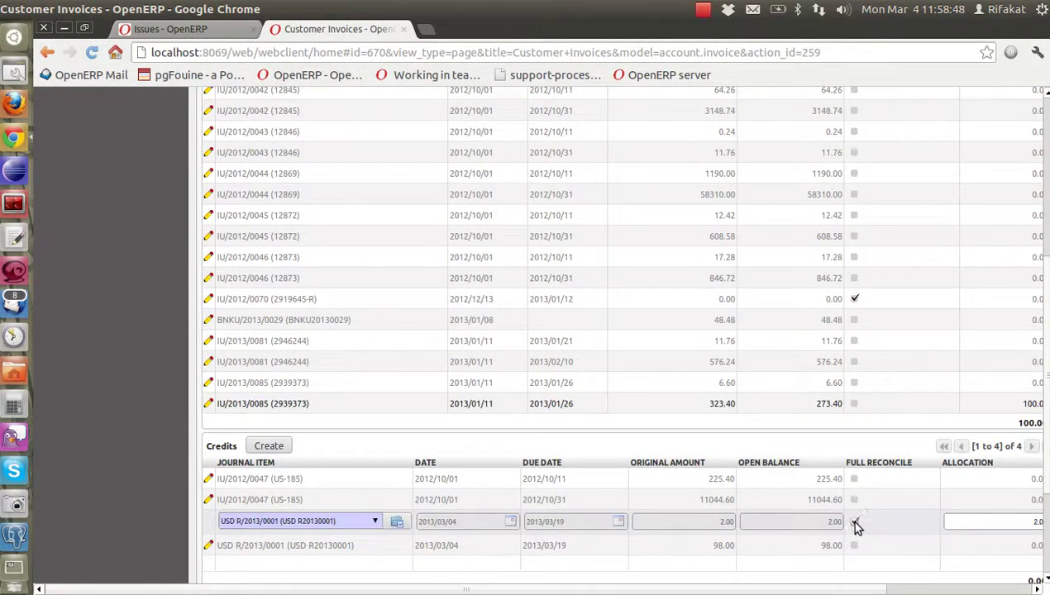
pyautogui.click(210, 544)
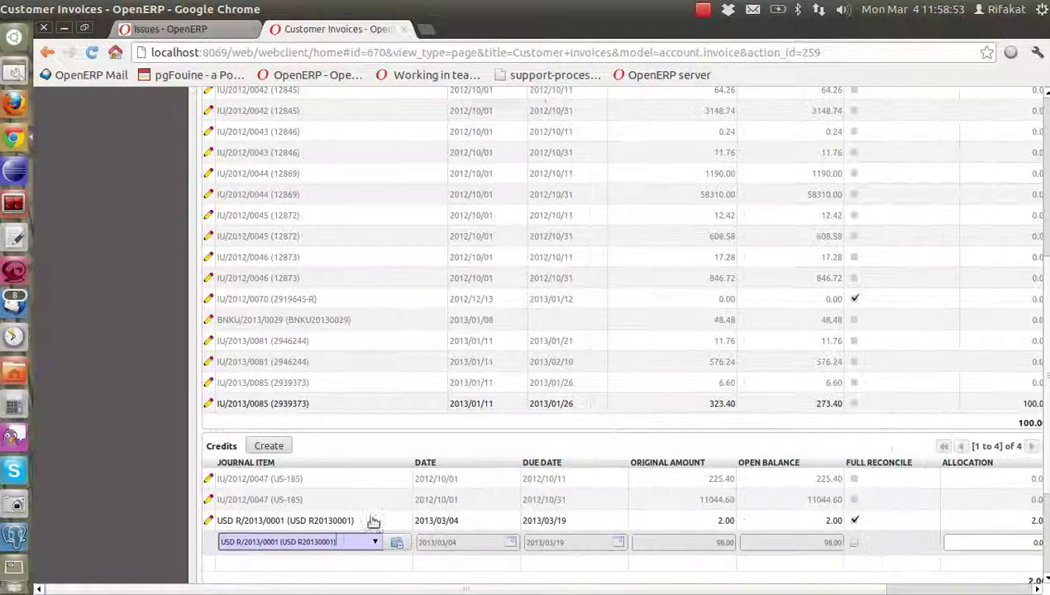
pyautogui.click(854, 542)
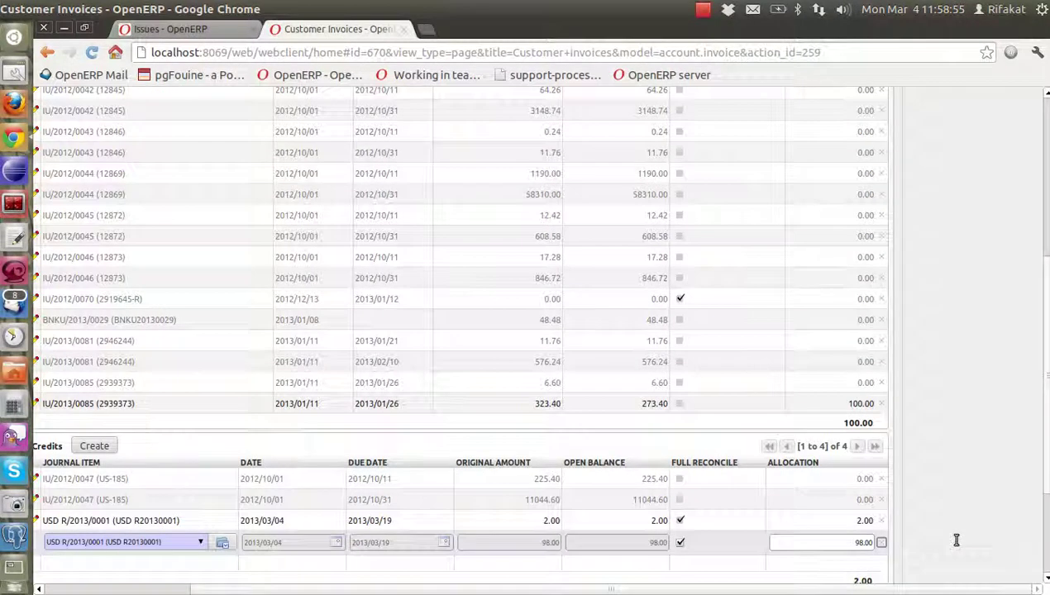
pyautogui.scroll(-8, 956, 543)
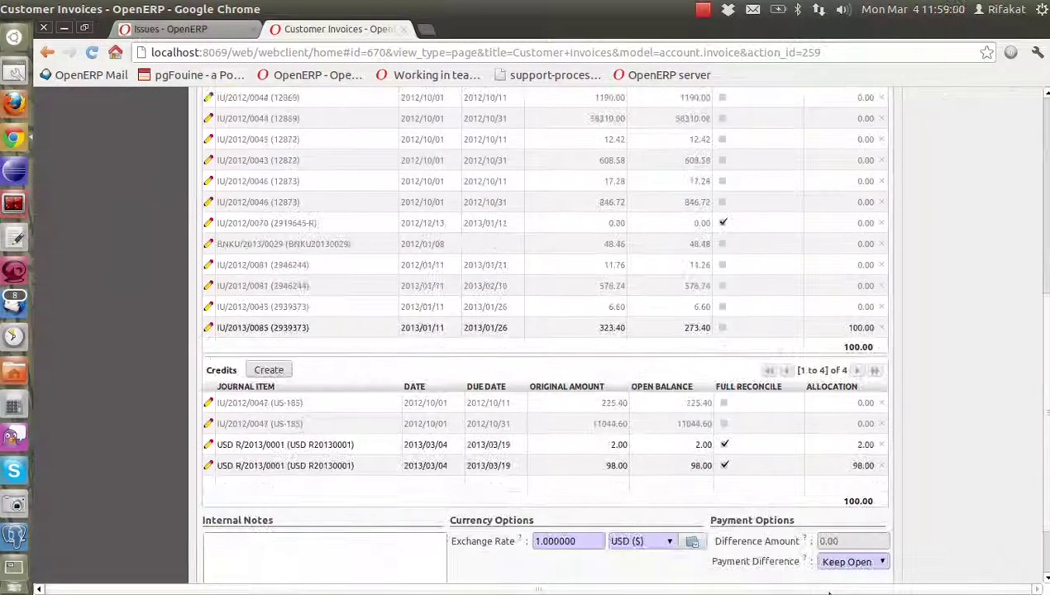
pyautogui.click(830, 548)
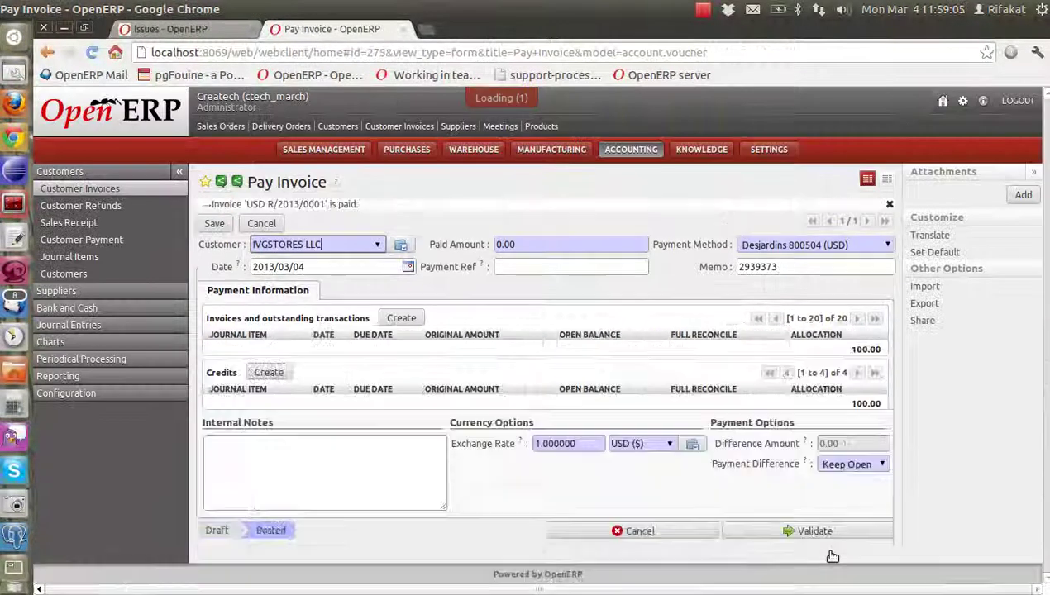
# Step: Review the posted payment's journal items and check the IVGSTORES LLC balances and states in the customer invoice and refund lists
pyautogui.click(368, 289)
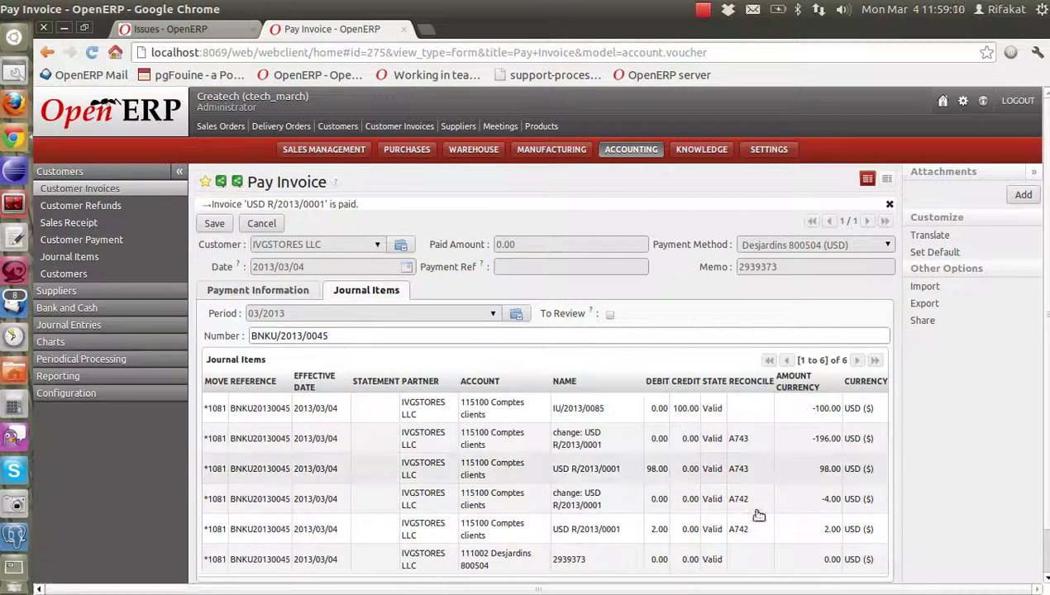
pyautogui.click(71, 191)
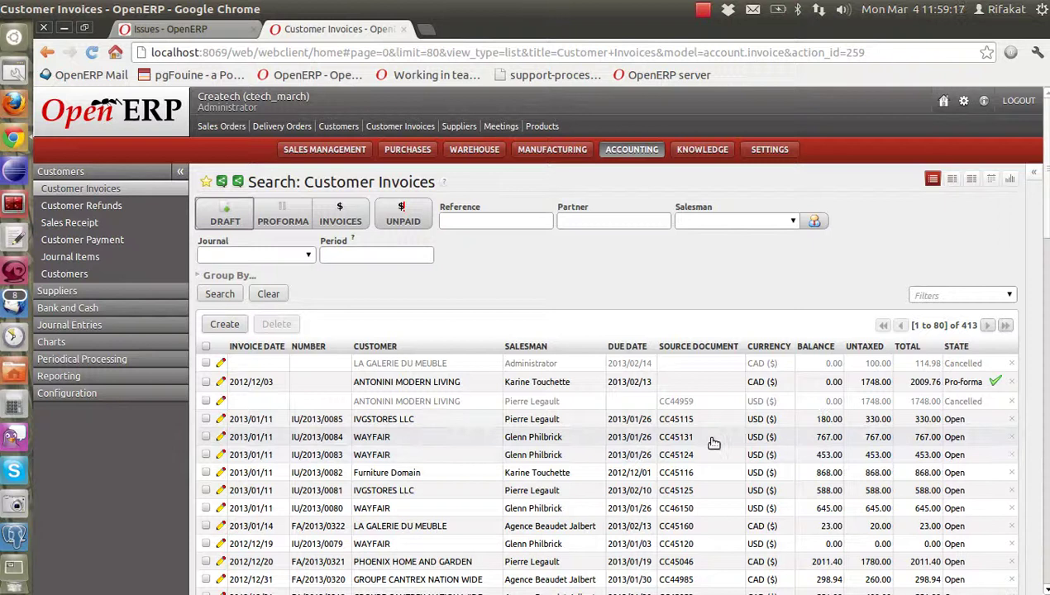
pyautogui.click(81, 205)
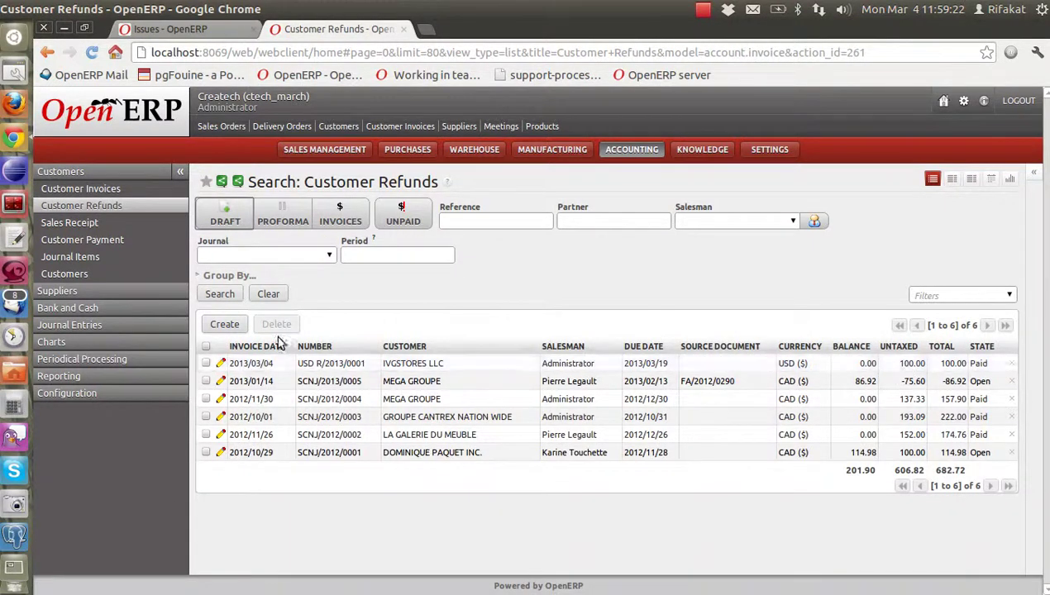
# Step: Open the 100.00 USD IVGSTORES LLC refund and view its account 115100 Comptes clients
pyautogui.click(304, 364)
pyautogui.click(321, 328)
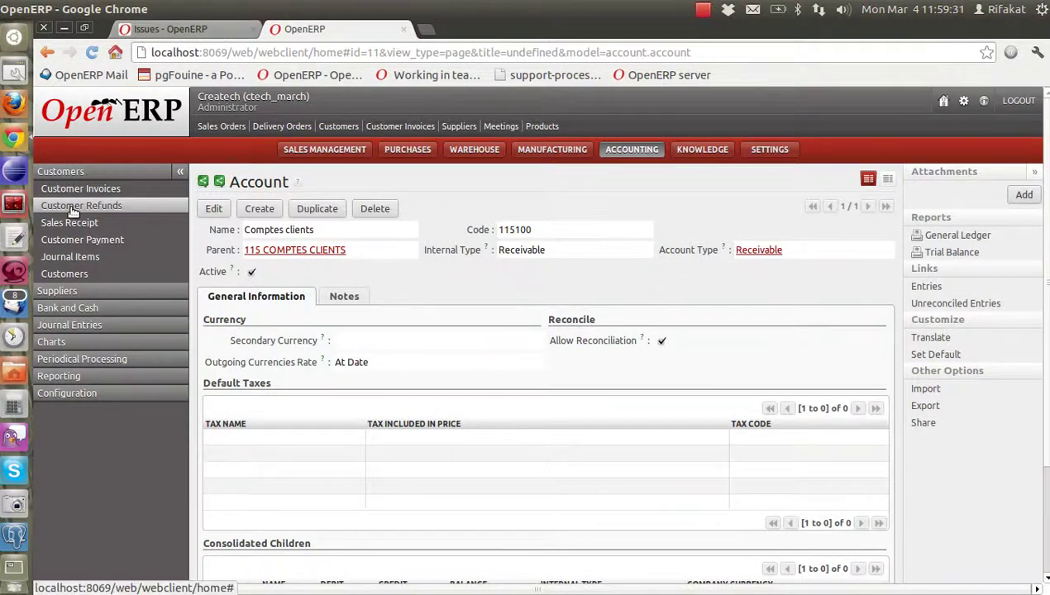
pyautogui.click(703, 11)
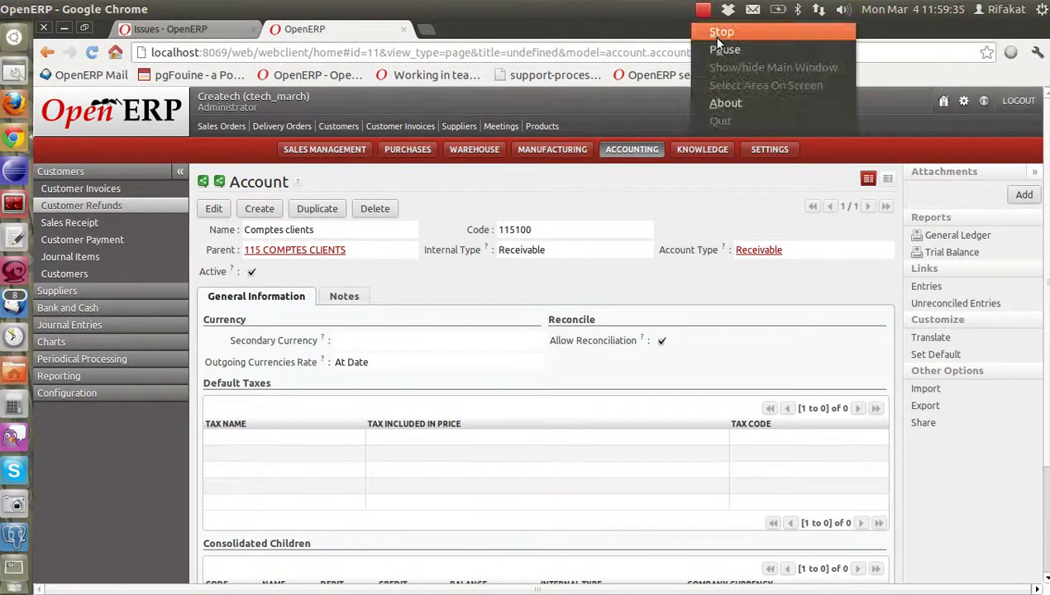